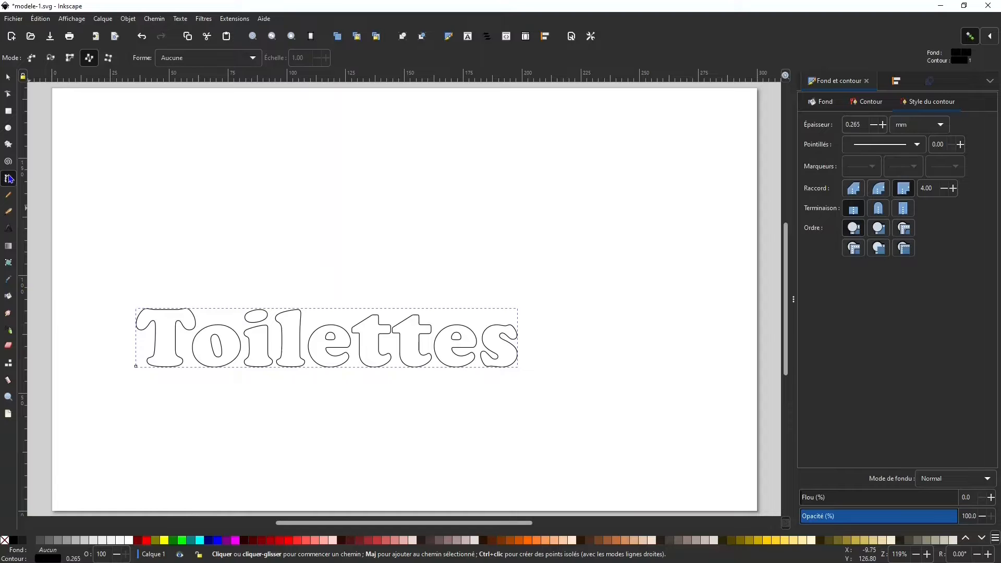
Step: Measure the height of the opening in the last "e" of Toilettes with a temporary vertical Bezier line
ctrl+scroll(465, 353, up, 6)
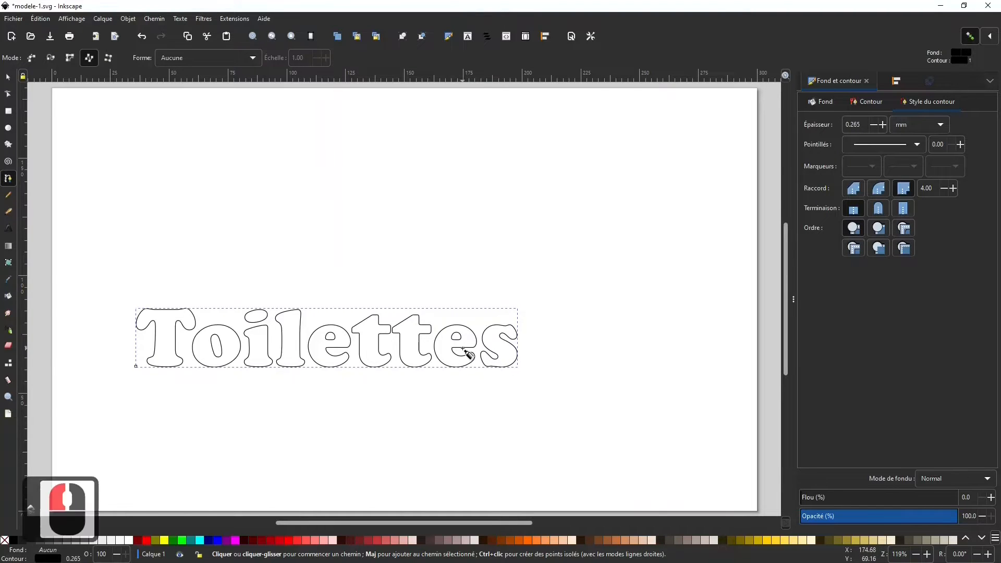
ctrl+scroll(462, 348, up, 1)
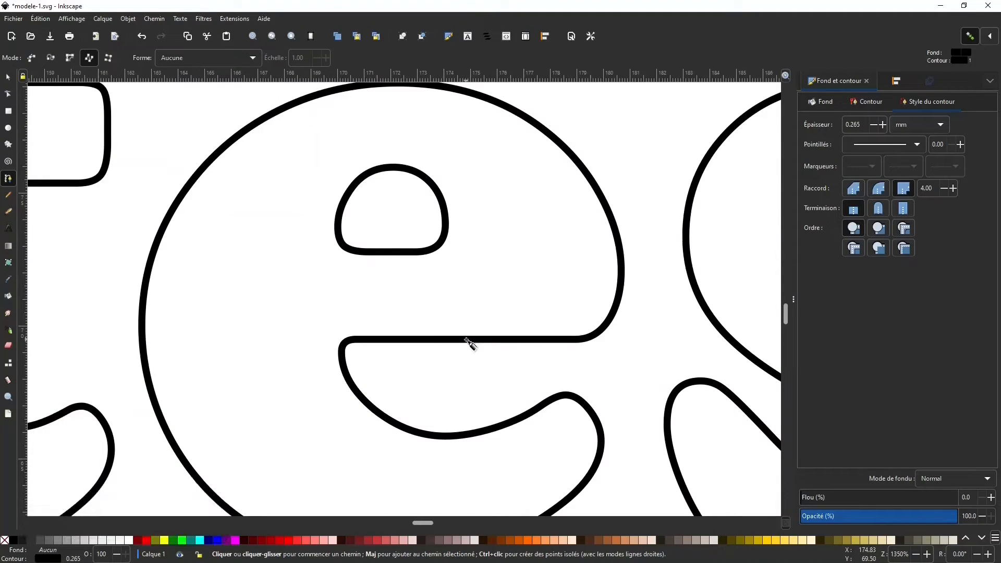
click(466, 340)
click(465, 428)
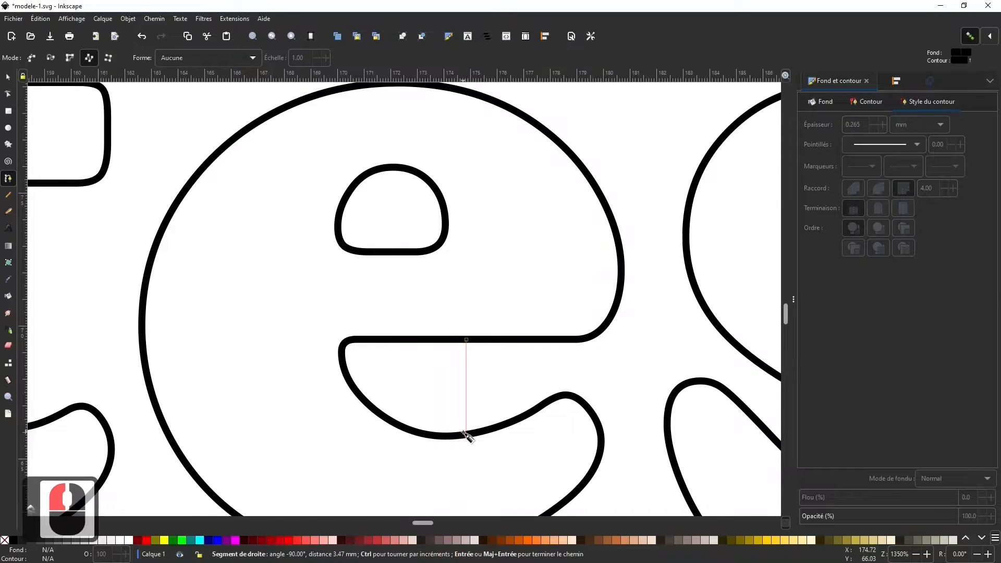
ctrl+click(464, 433)
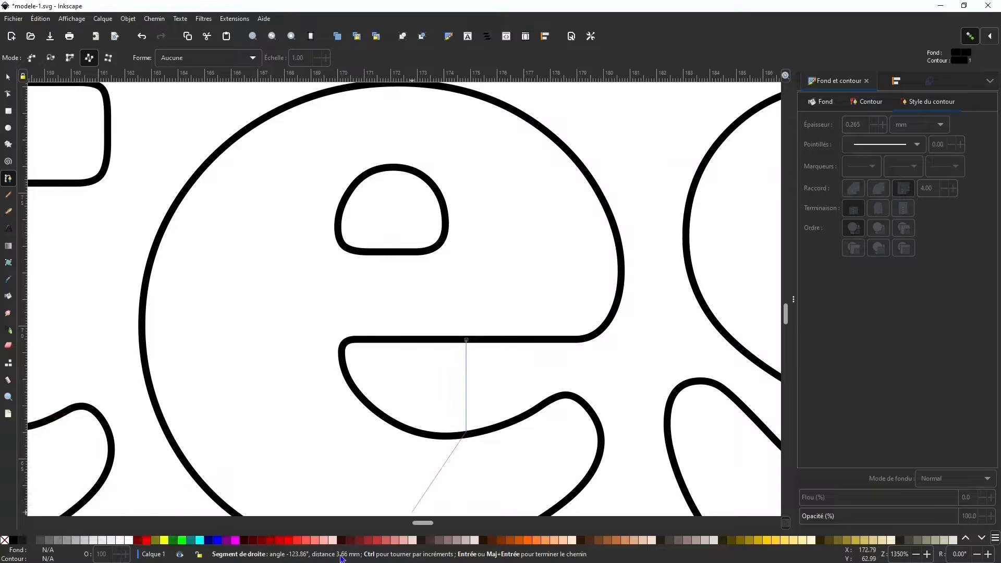
key(Escape)
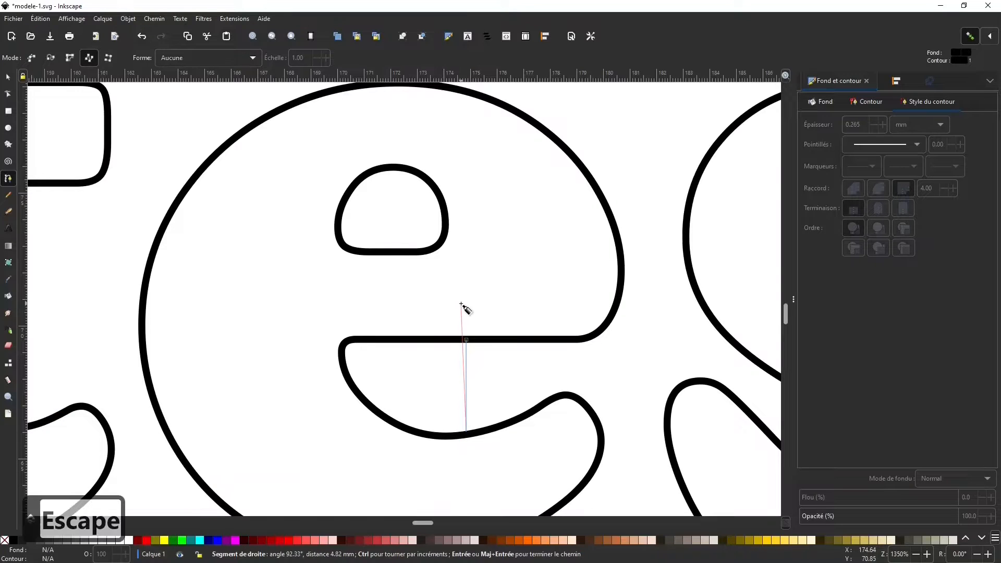
Step: Measure the gap between the two adjacent t's of Toilettes with a temporary Bezier line
ctrl+scroll(411, 360, down, 5)
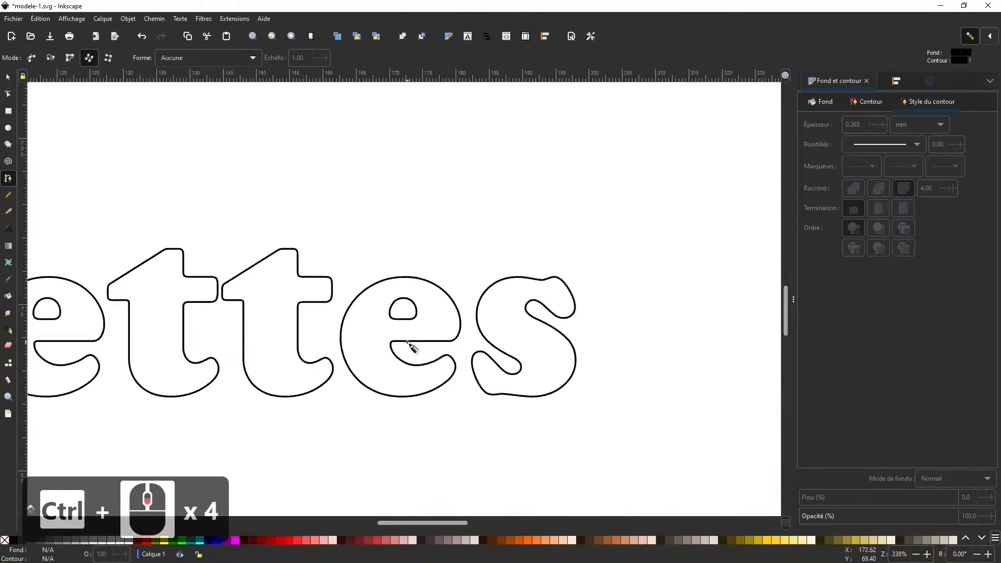
ctrl+scroll(281, 315, up, 5)
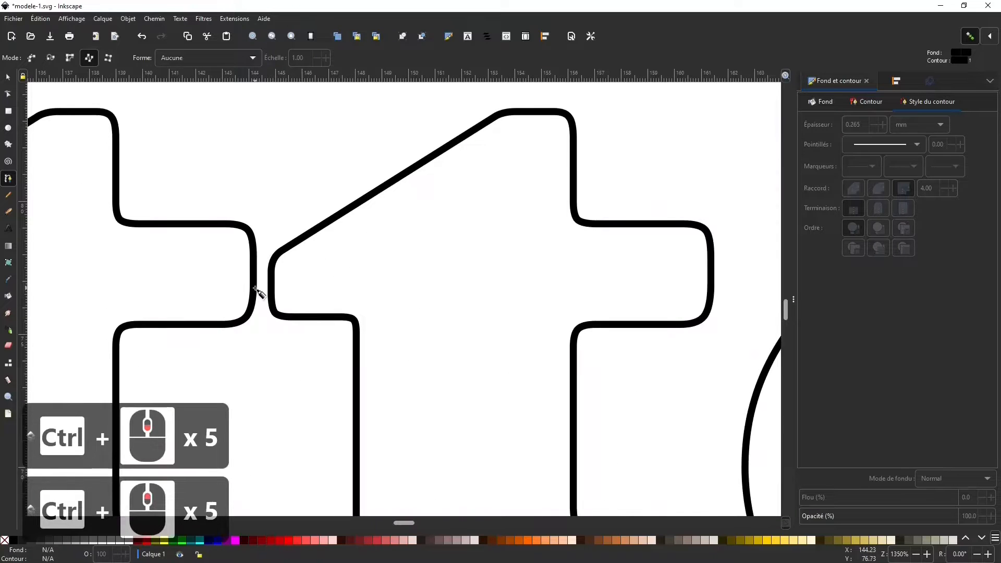
click(256, 286)
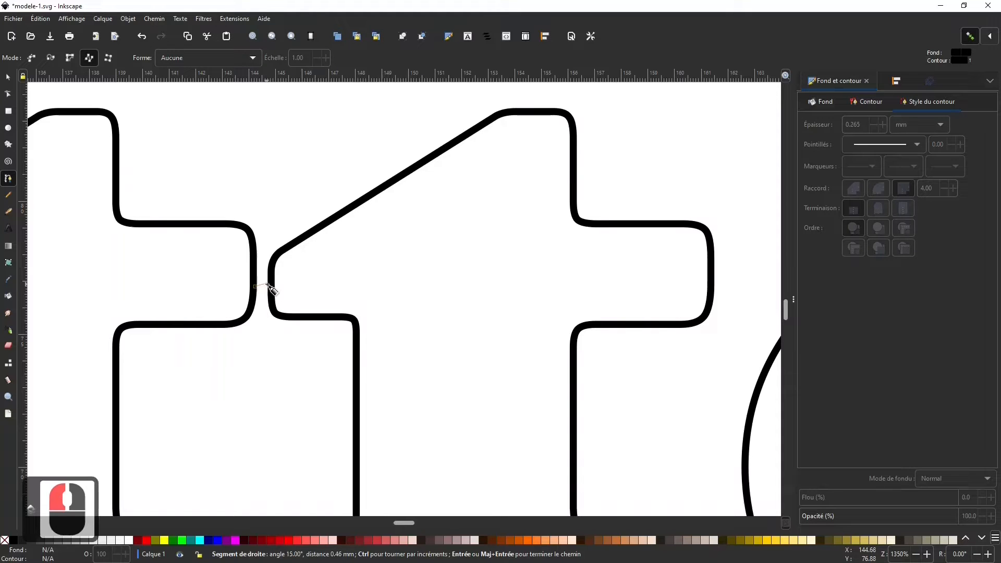
key(Escape)
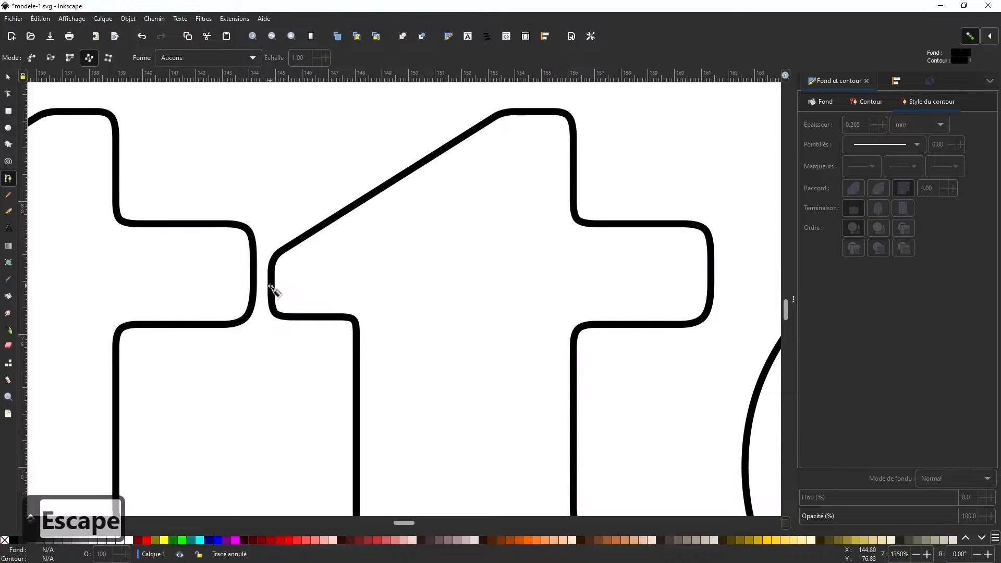
Step: Set the letter spacing of the whole Toilettes text to 10 px
click(9, 227)
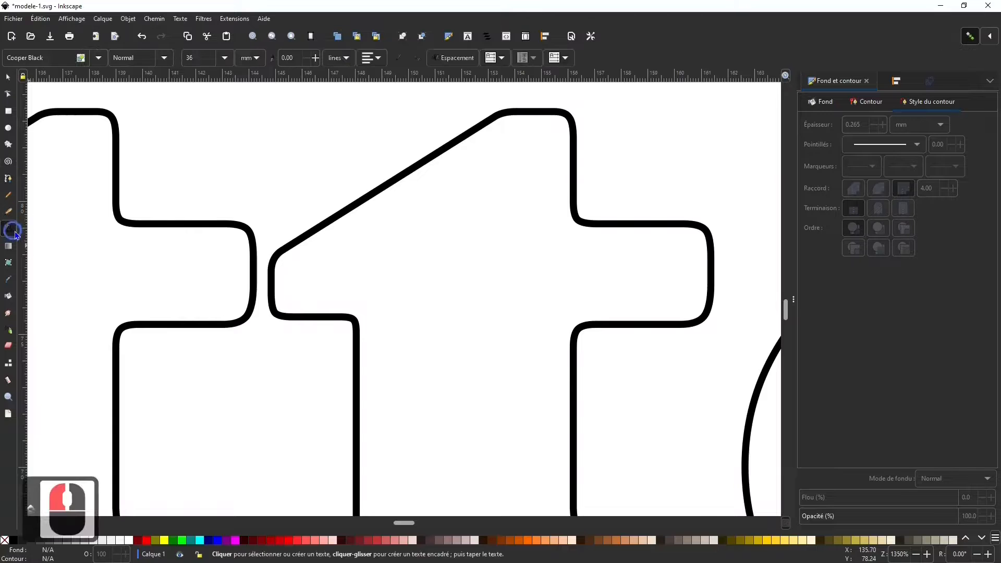
ctrl+scroll(181, 250, down, 7)
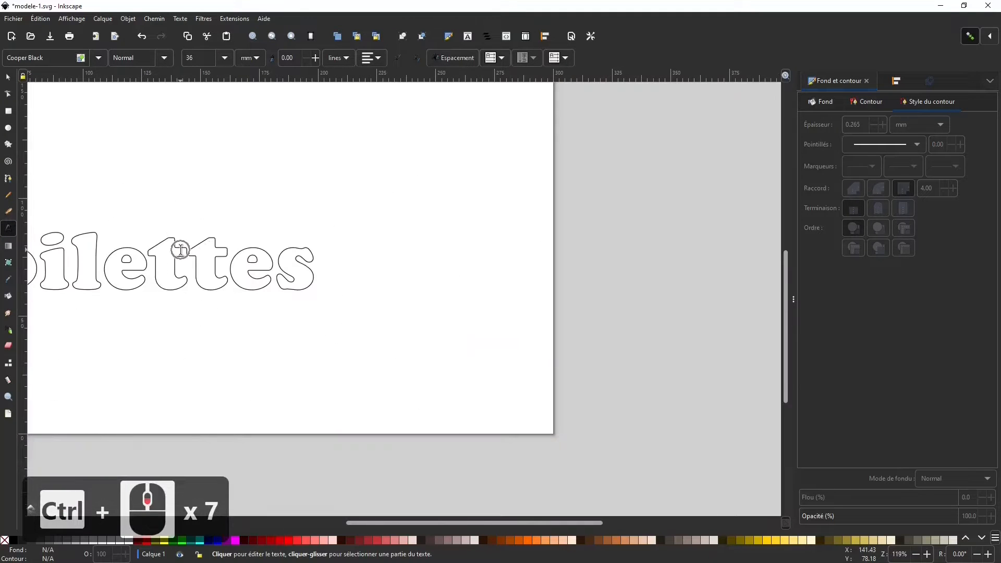
click(180, 250)
click(180, 253)
click(180, 253)
double_click(180, 253)
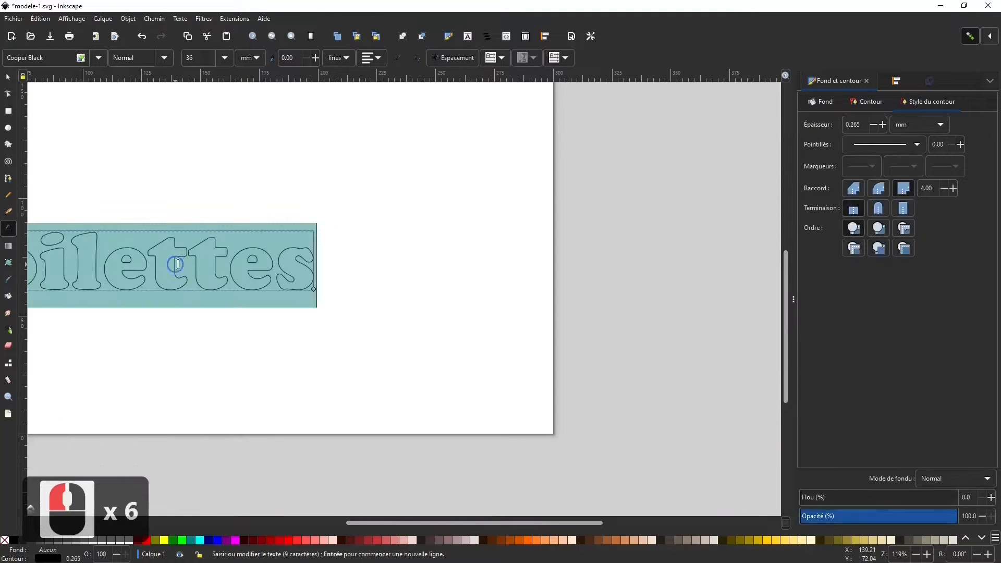
click(473, 61)
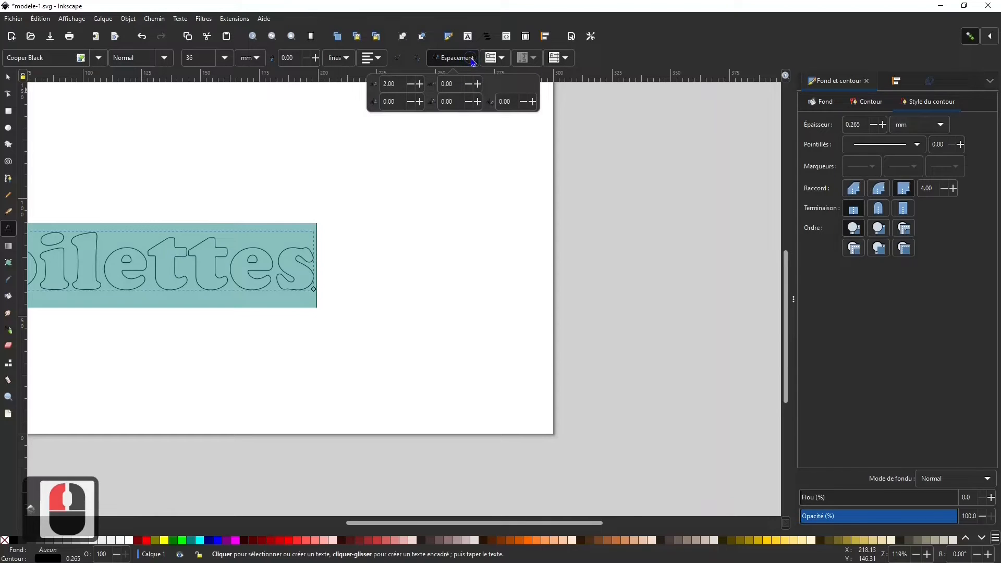
triple_click(392, 84)
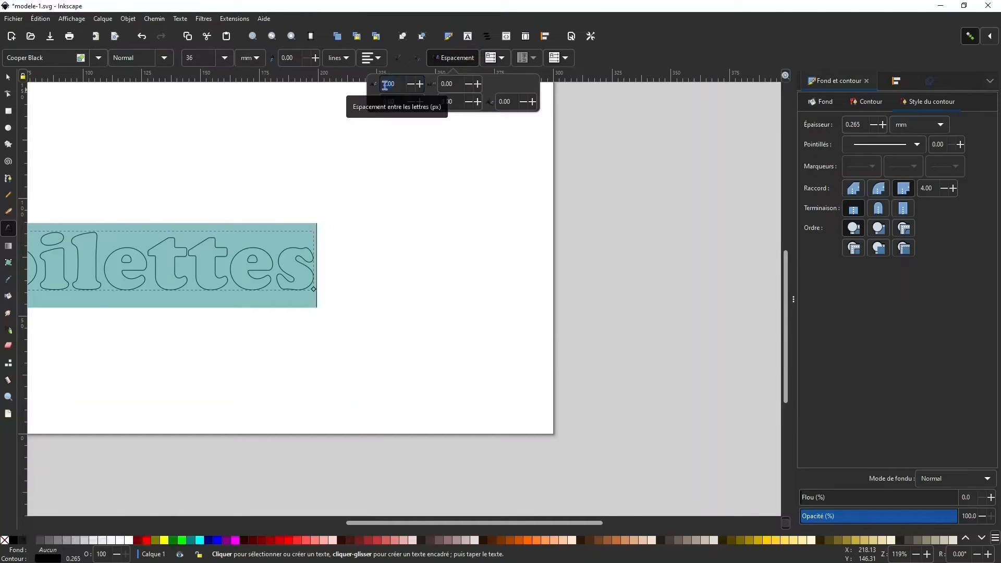
text(10)
key(Return)
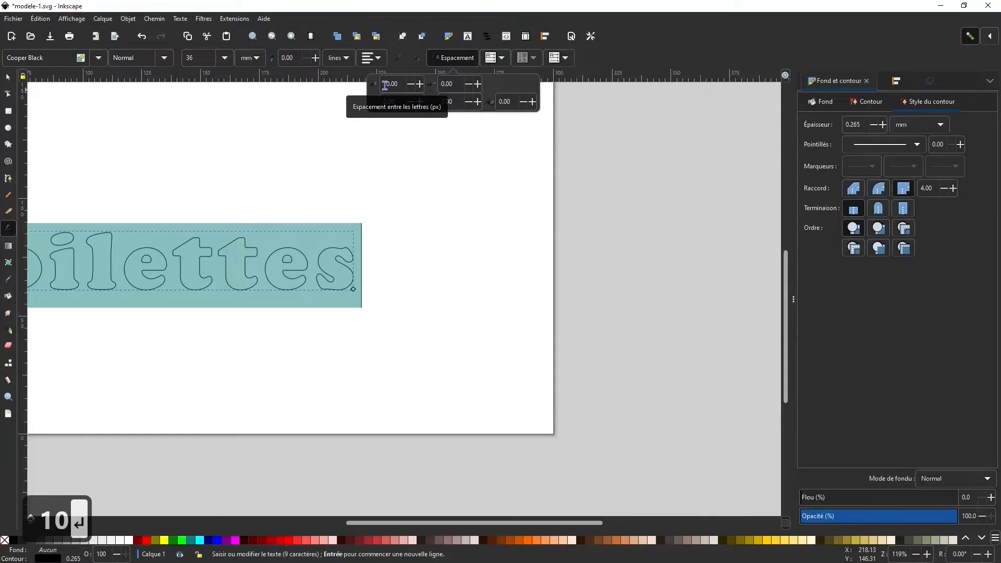
click(252, 362)
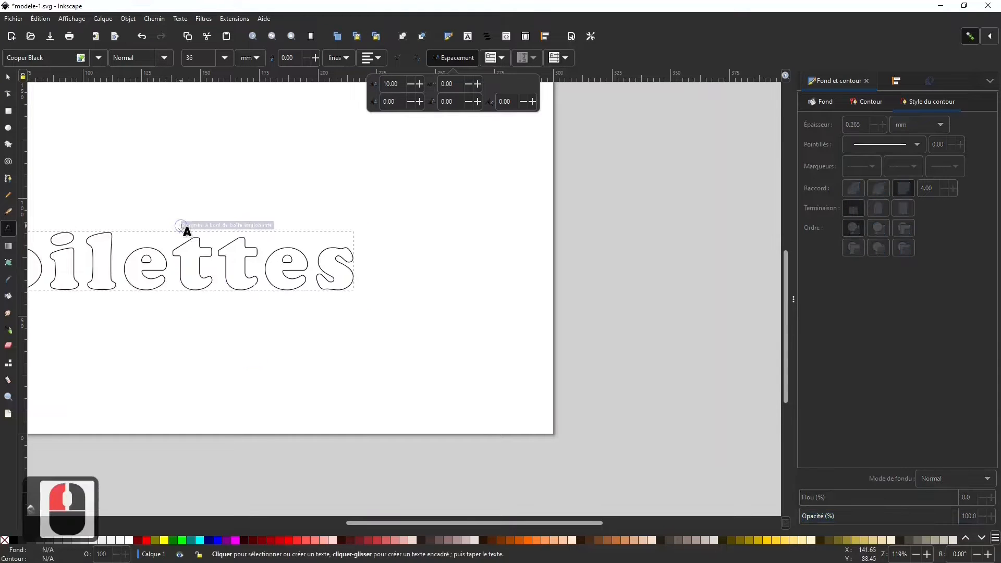
Step: Measure the widened gap between the two t's again with a temporary horizontal Bezier line
click(8, 78)
click(8, 178)
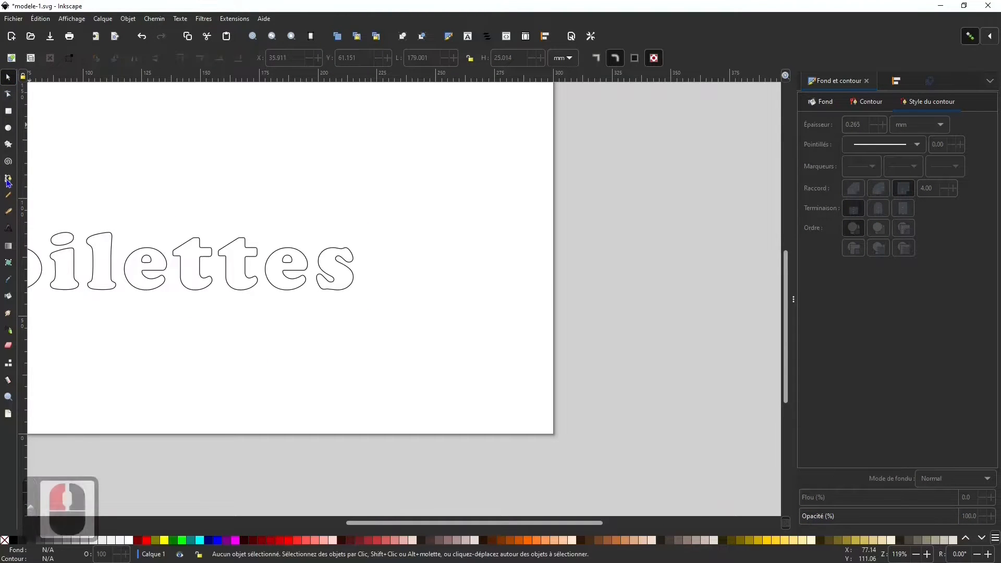
ctrl+scroll(216, 258, up, 8)
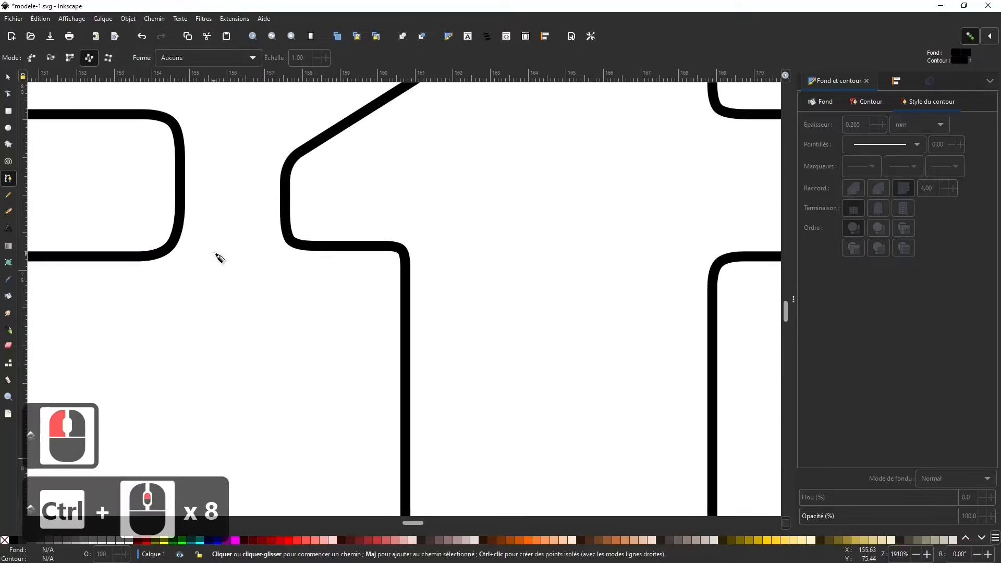
click(185, 200)
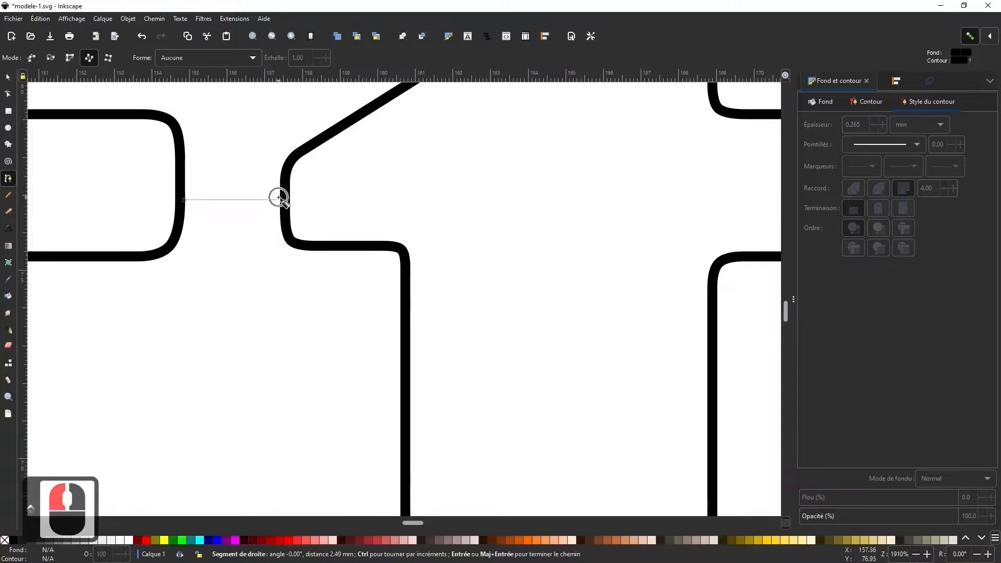
key(Escape)
ctrl+scroll(272, 198, down, 5)
ctrl+scroll(272, 198, down, 4)
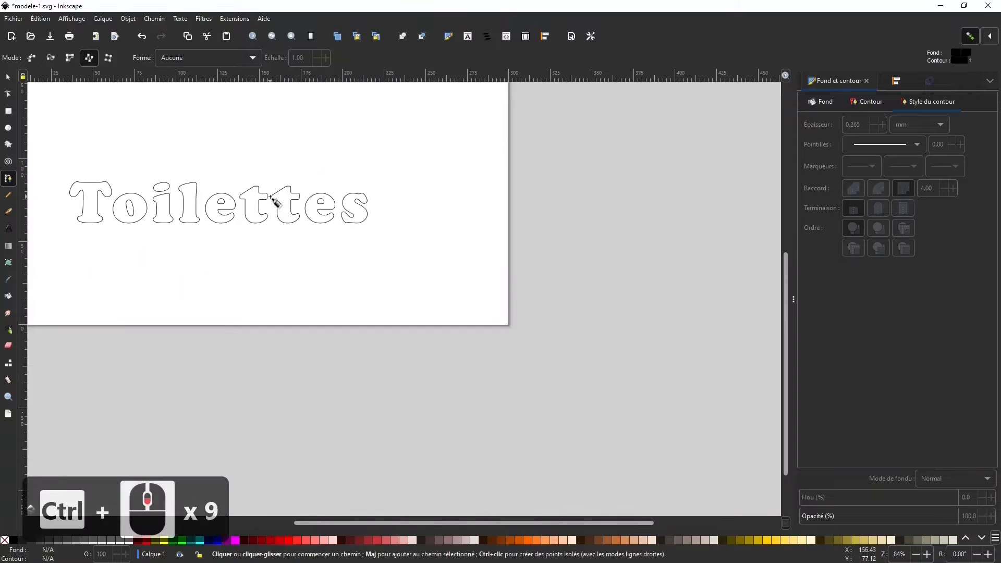
Step: Check the text's overall size, and draw a wide ellipse about 160 mm by 24 mm above it
click(12, 80)
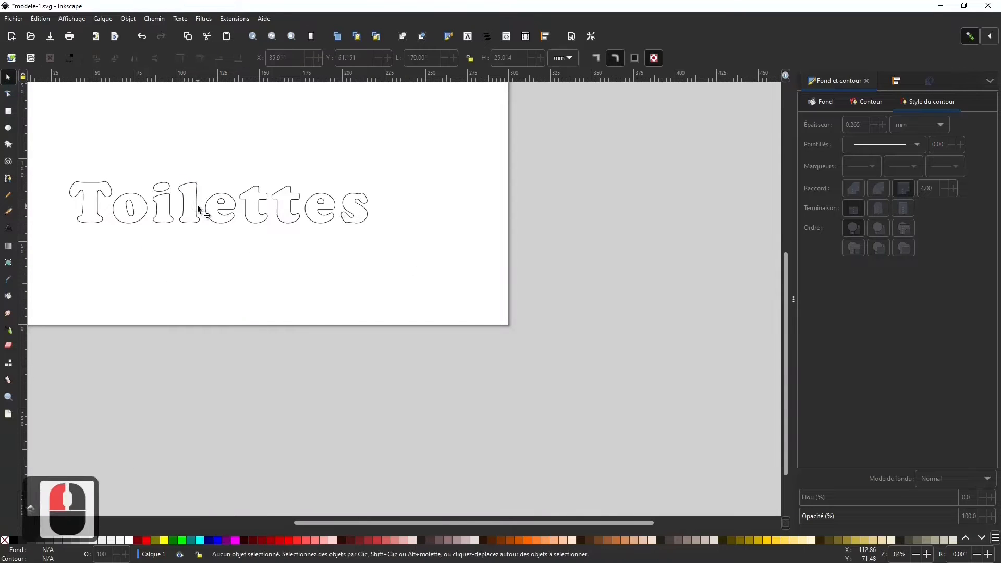
click(199, 209)
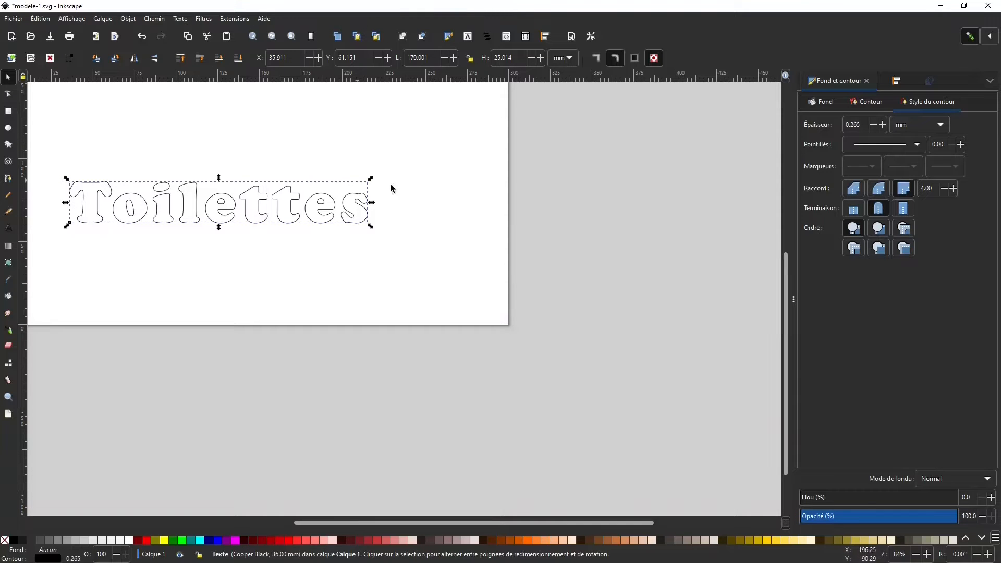
click(9, 129)
drag(91, 119, 354, 157)
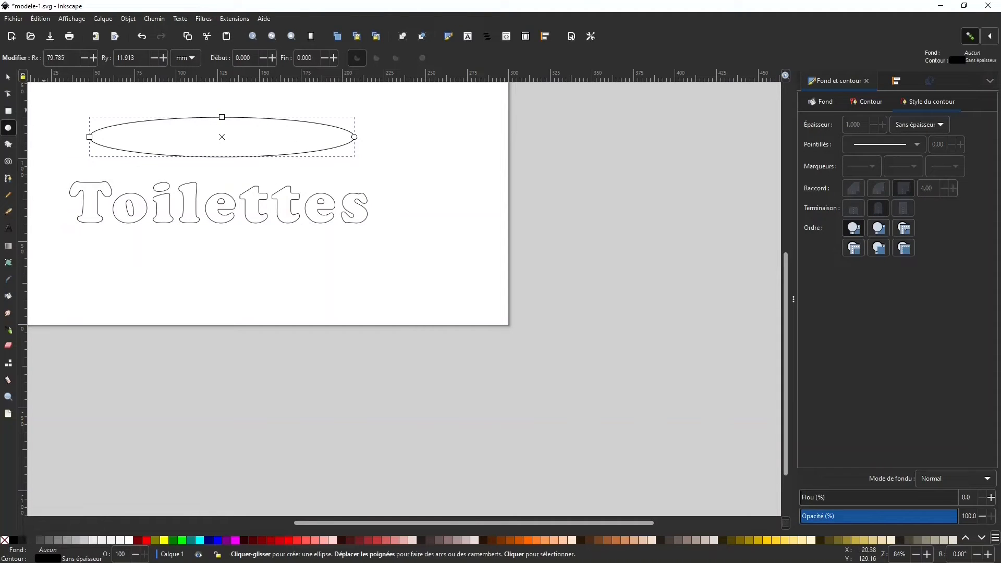
Step: Set the ellipse's width to 220 mm and its height to 60 mm
click(9, 78)
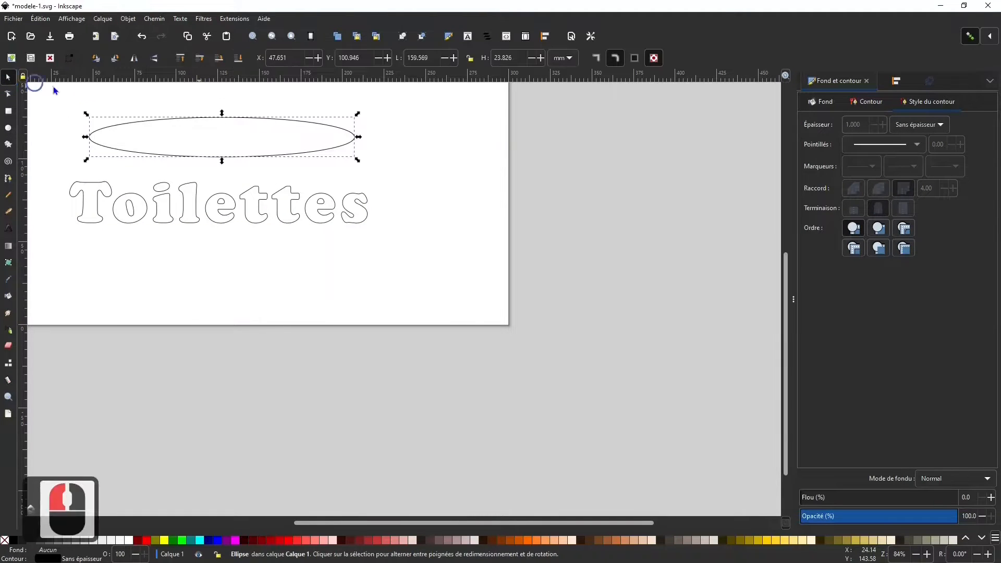
click(428, 59)
triple_click(428, 58)
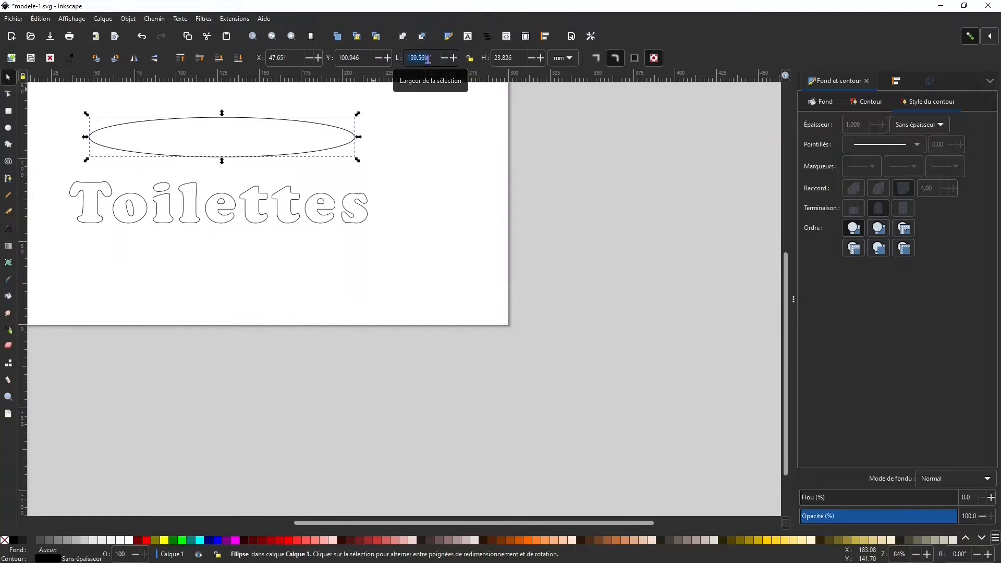
text(220)
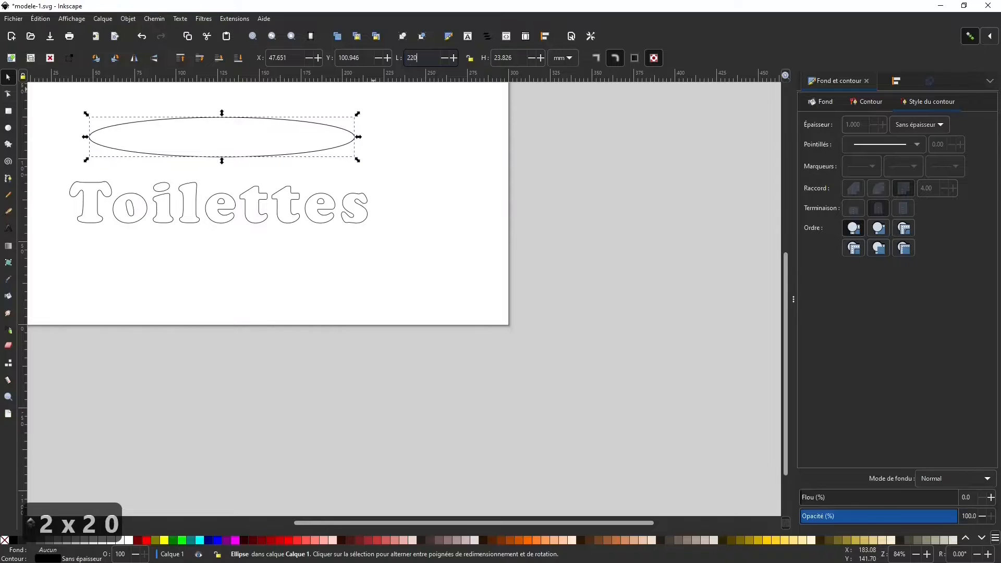
triple_click(518, 57)
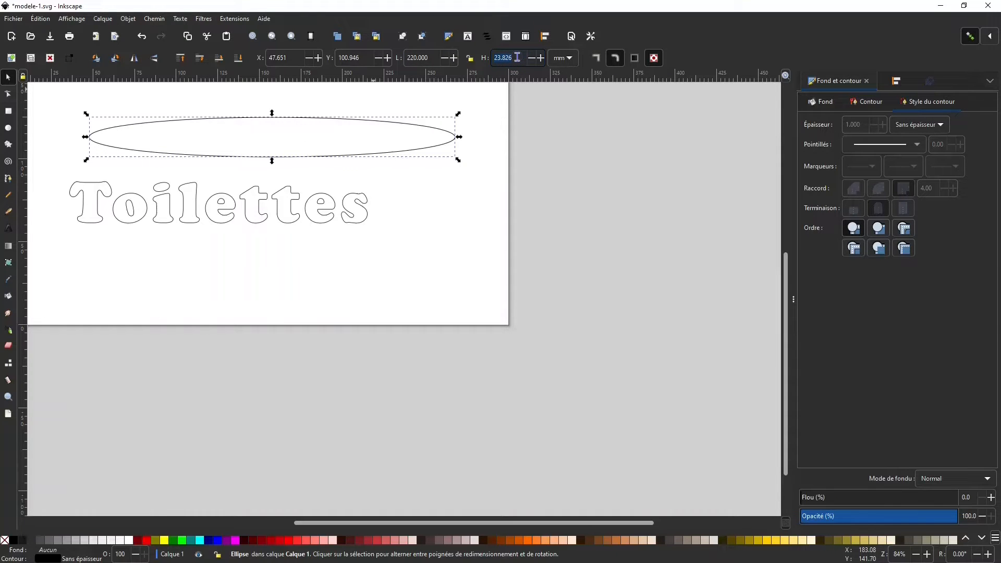
text(60)
click(428, 198)
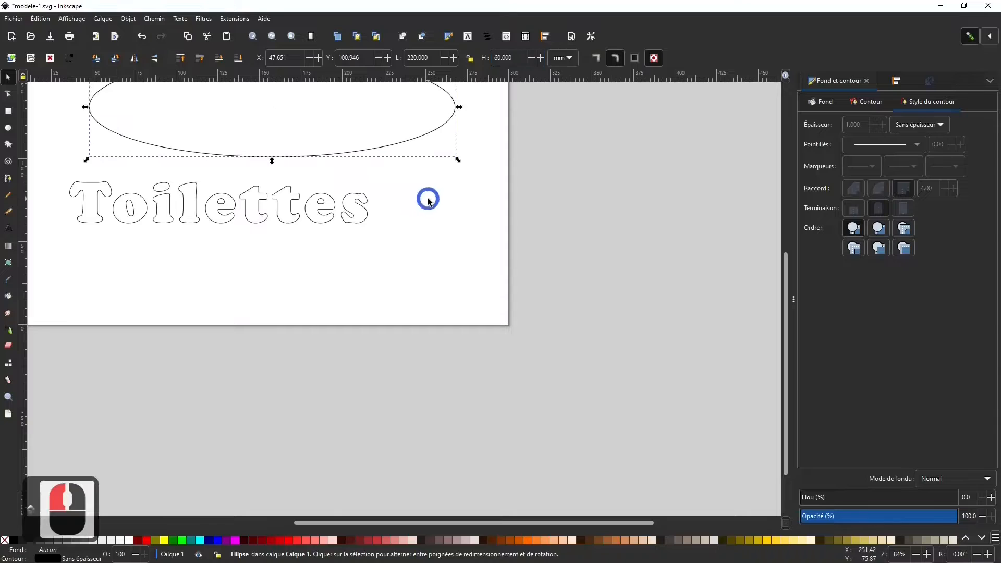
Step: Move the Toilettes text into the ellipse and centre it on the ellipse both horizontally and vertically
ctrl+scroll(356, 183, down, 3)
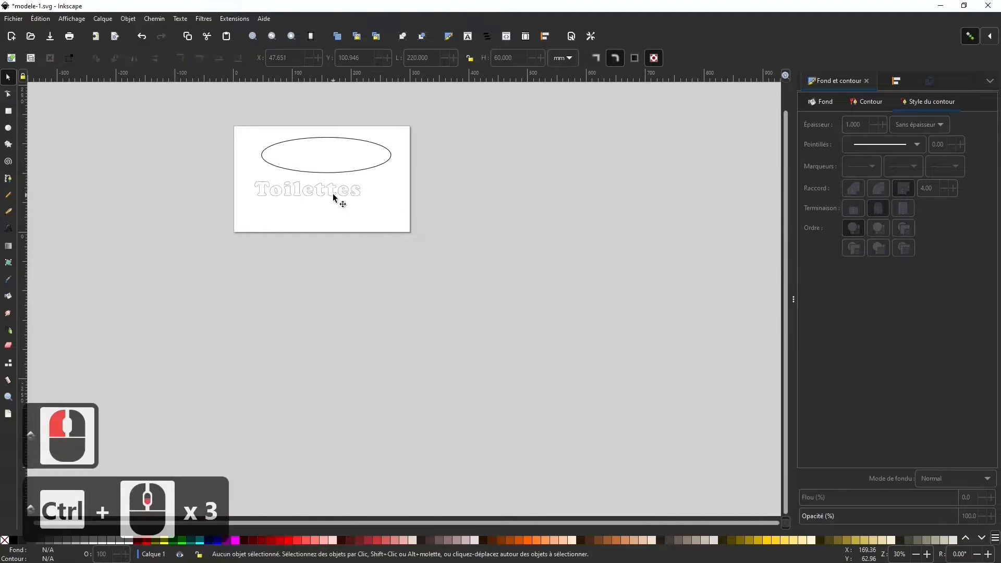
drag(332, 194, 345, 165)
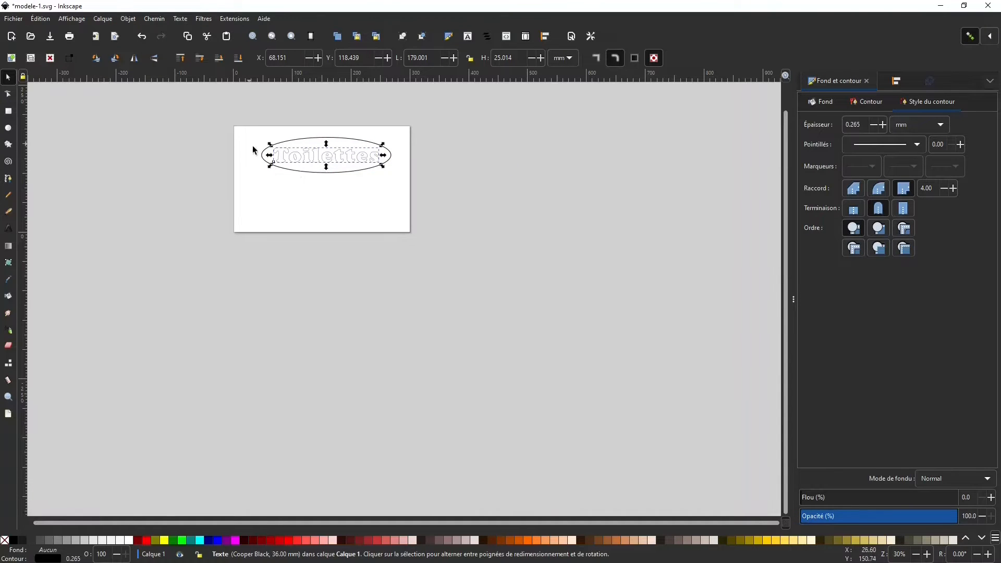
mouse_move(324, 157)
mouse_down()
mouse_move(320, 175)
mouse_move(305, 160)
mouse_up()
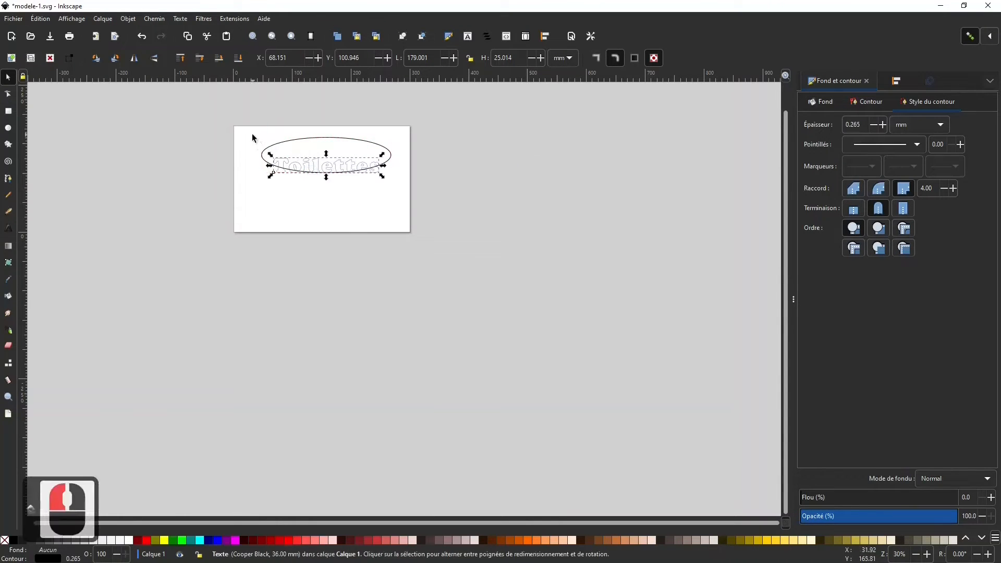
drag(253, 138, 441, 213)
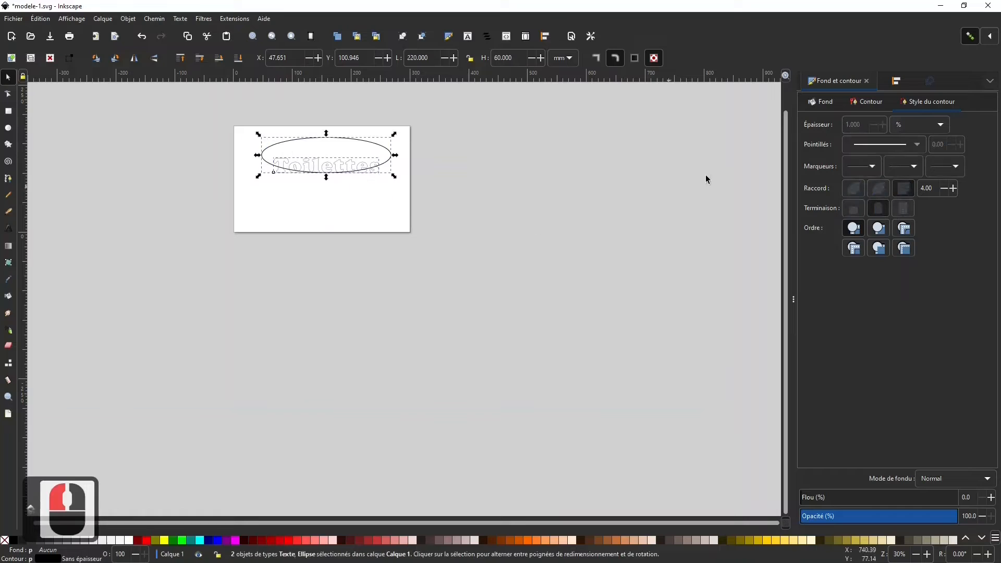
click(892, 83)
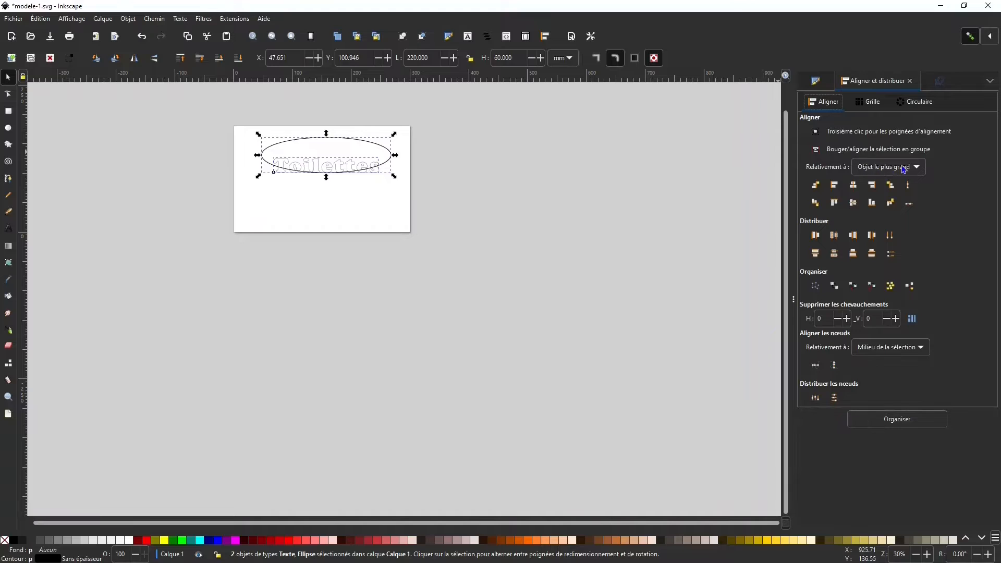
click(854, 186)
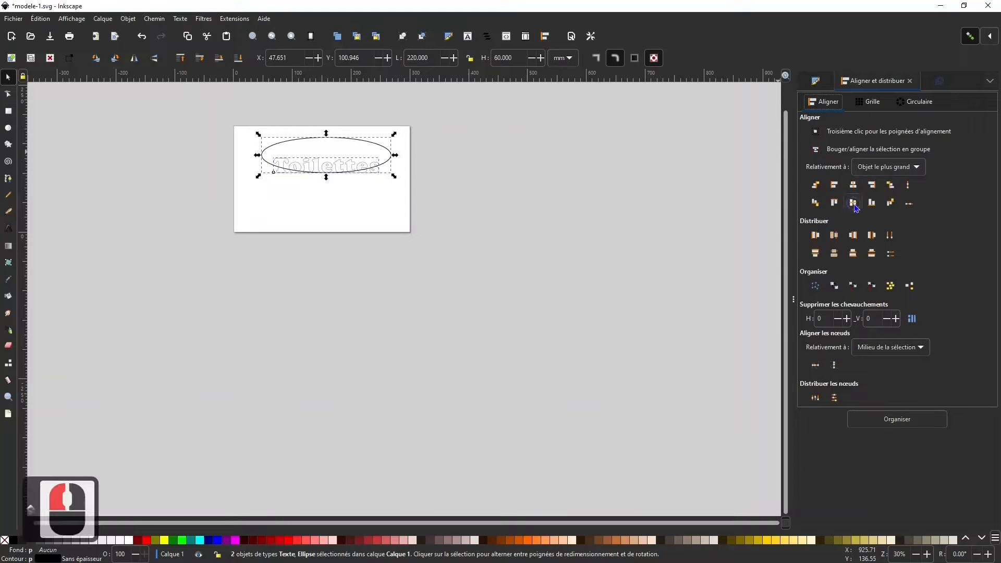
click(853, 203)
click(331, 200)
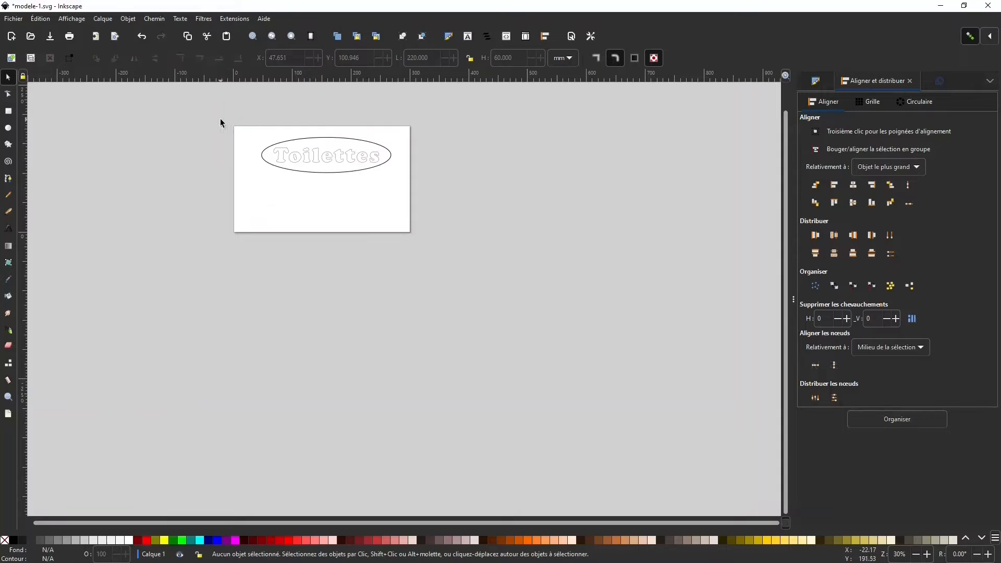
Step: Move the ellipse and its Toilettes text together lower on the page
drag(220, 123, 420, 202)
drag(340, 159, 334, 189)
ctrl+scroll(324, 198, up, 6)
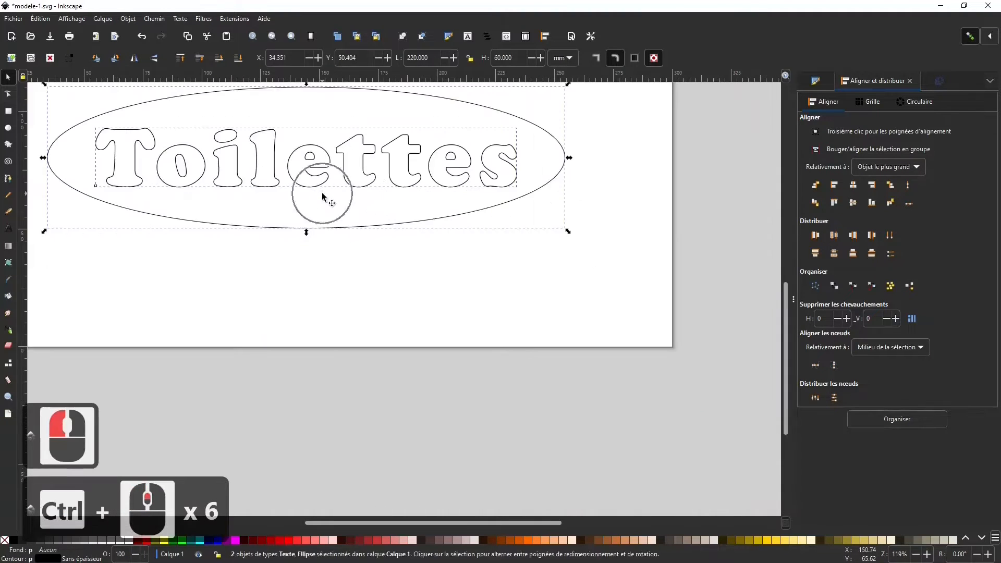
scroll(324, 196, up, 2)
Step: Duplicate the ellipse and set the copy's width to 216 mm and its height to 56 mm
click(139, 187)
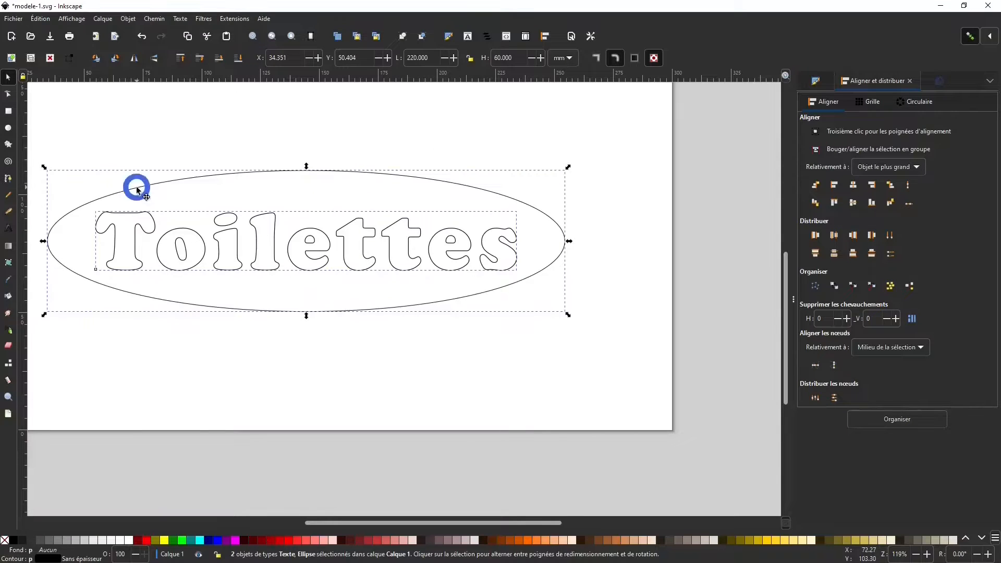
click(262, 171)
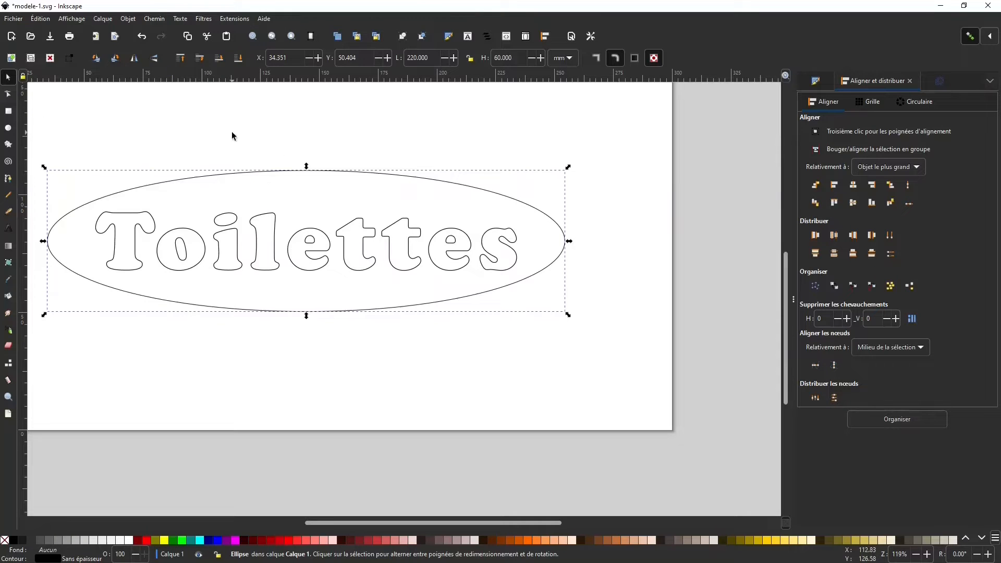
key(ctrl+d)
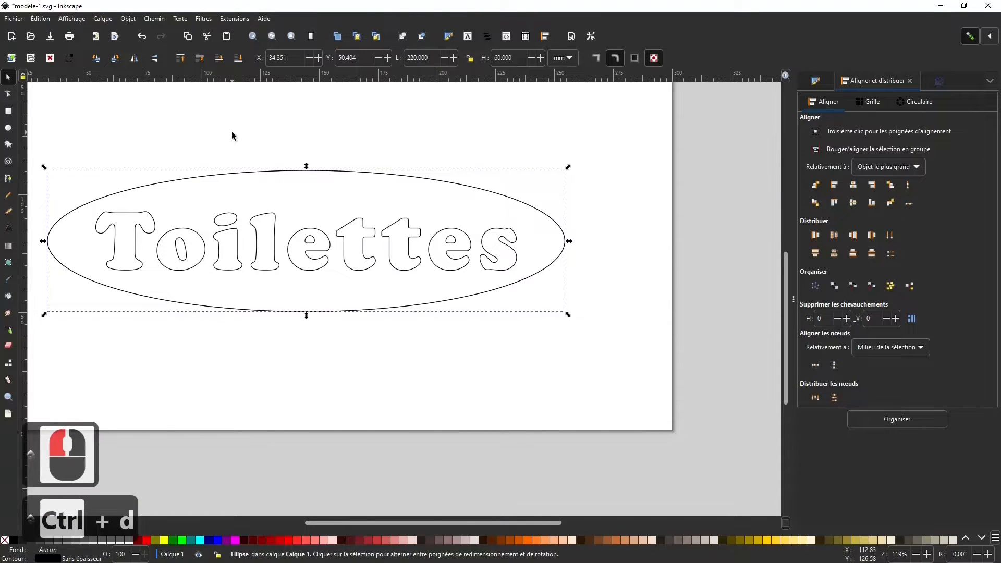
double_click(428, 58)
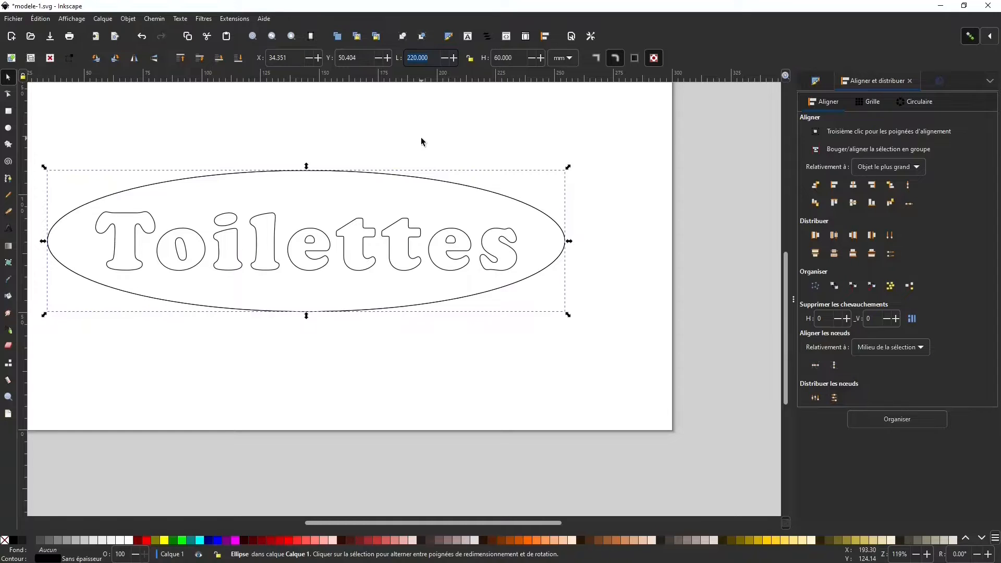
text(216)
triple_click(494, 58)
text(56)
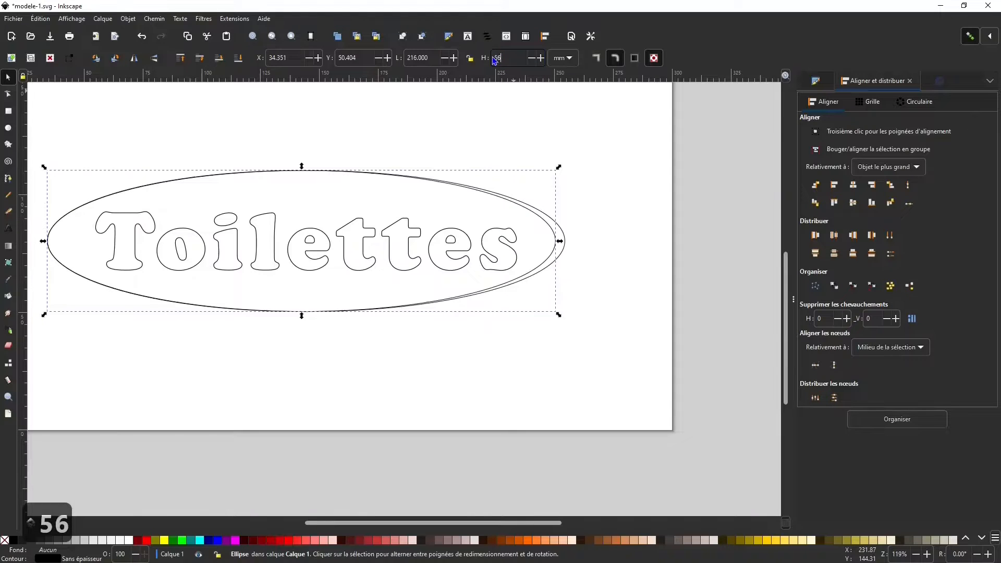
click(285, 149)
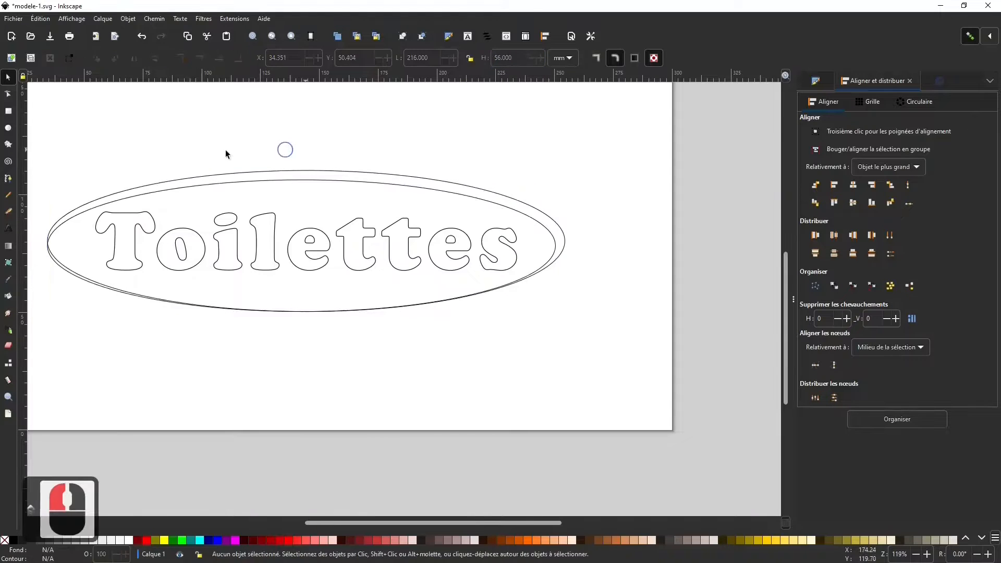
Step: Centre both ellipses and the Toilettes text on the largest object, horizontally and vertically
drag(59, 150, 604, 375)
drag(22, 138, 45, 149)
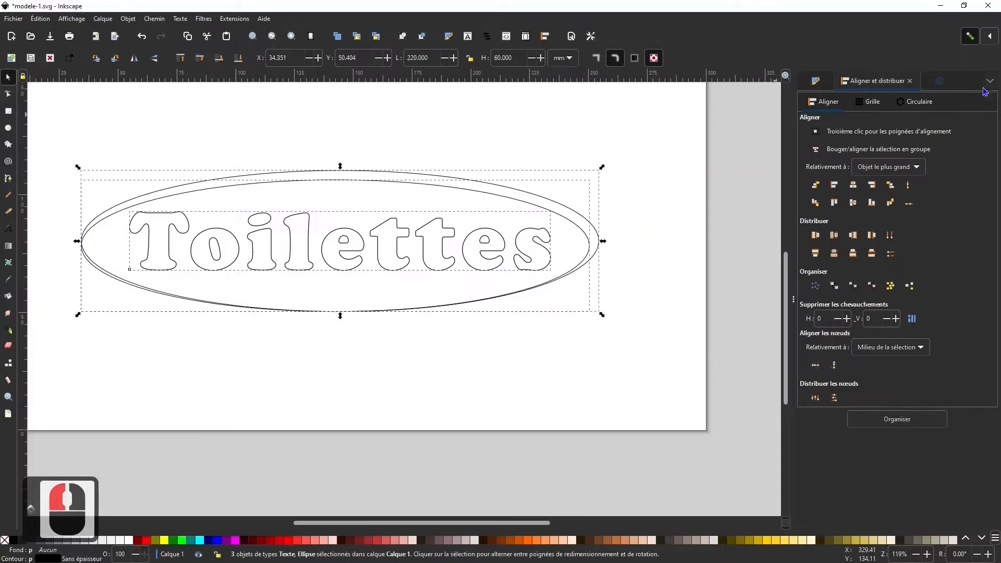
click(853, 184)
click(853, 203)
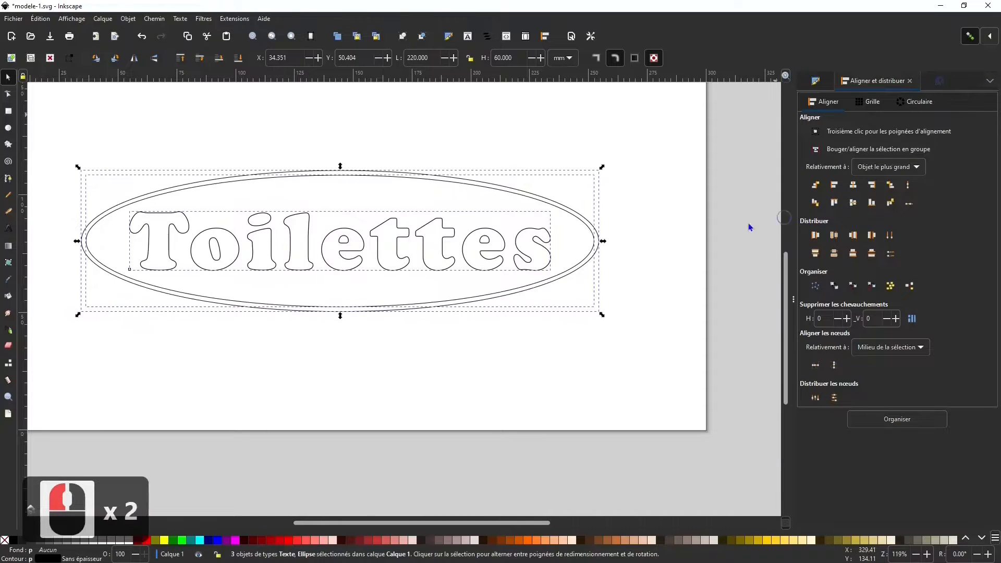
click(340, 355)
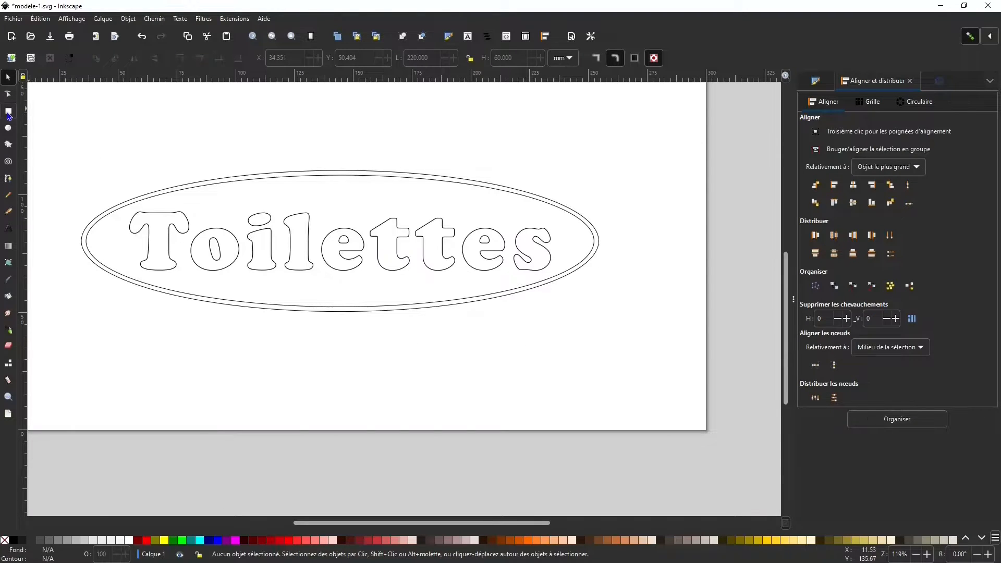
Step: Draw a rectangle about 196 mm by 93 mm across the middle of the sign as a guide
click(8, 111)
mouse_move(116, 126)
mouse_down()
mouse_move(416, 333)
mouse_move(586, 341)
mouse_move(576, 342)
mouse_up()
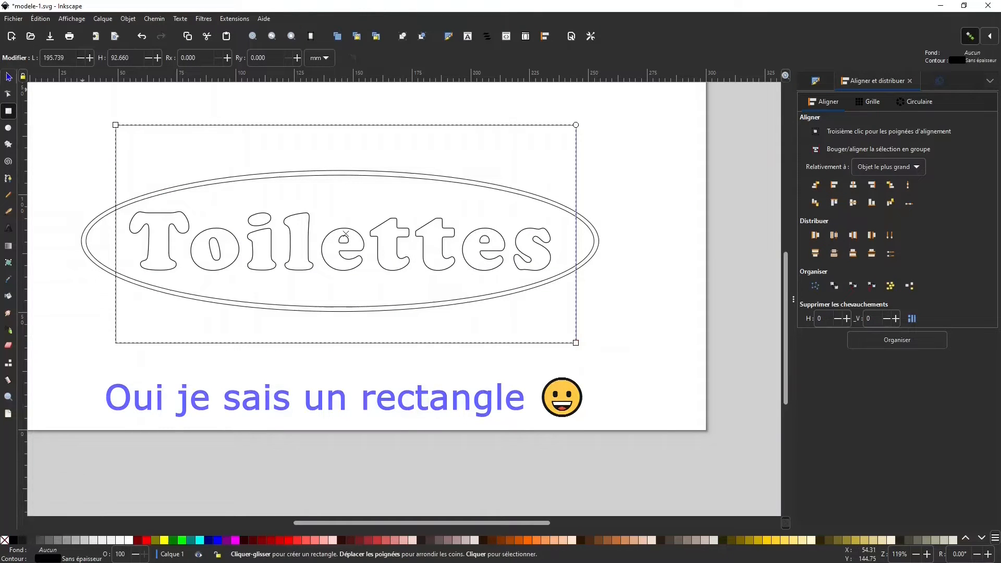
key(s)
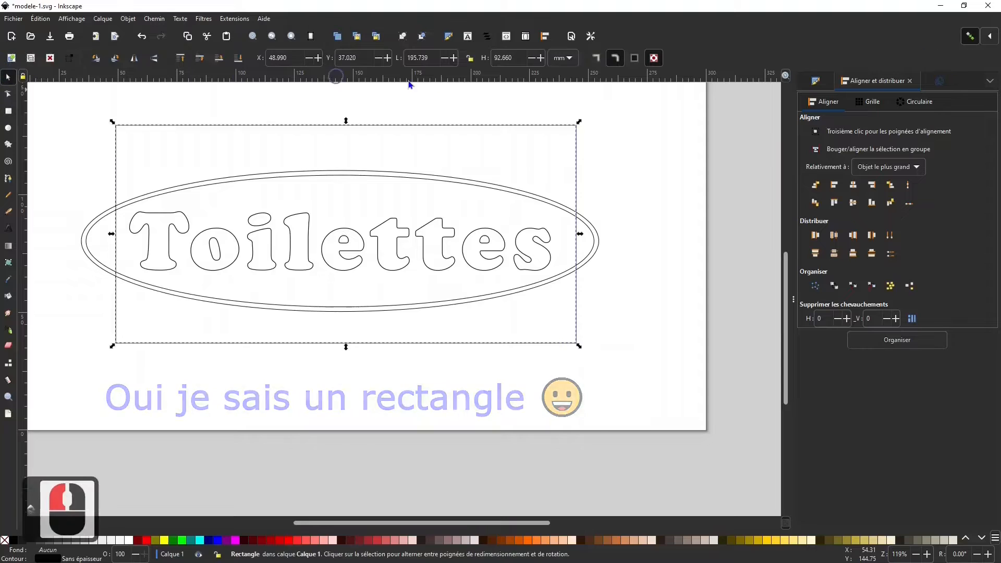
Step: Set the guide rectangle's height to 90 mm and its width to 195 mm
triple_click(517, 57)
text(90)
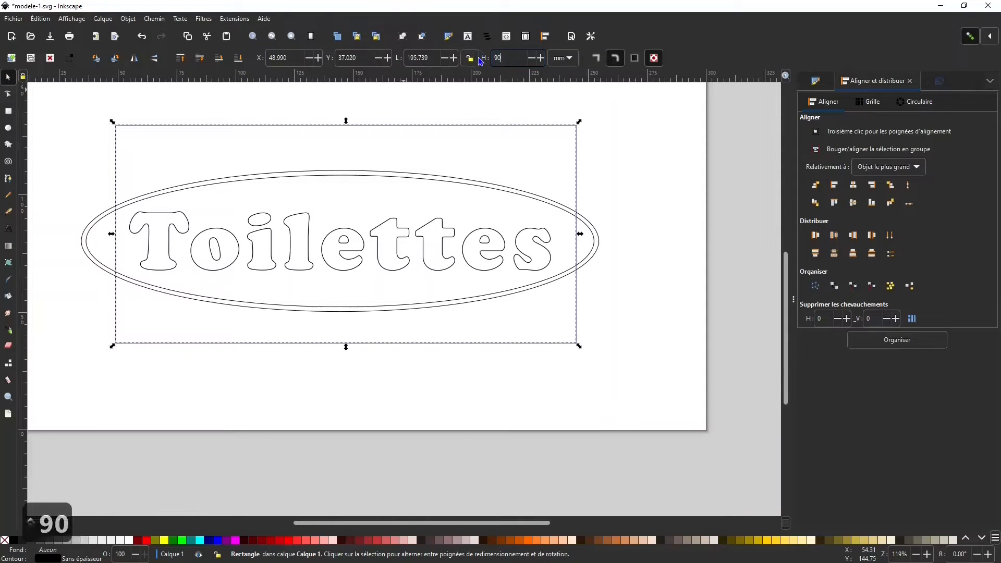
key(Return)
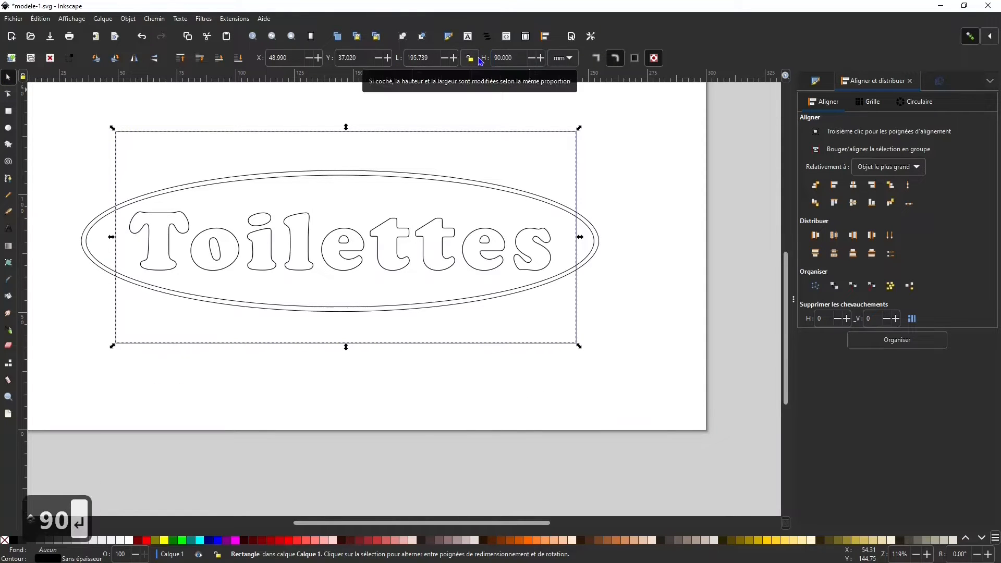
triple_click(428, 59)
text(195)
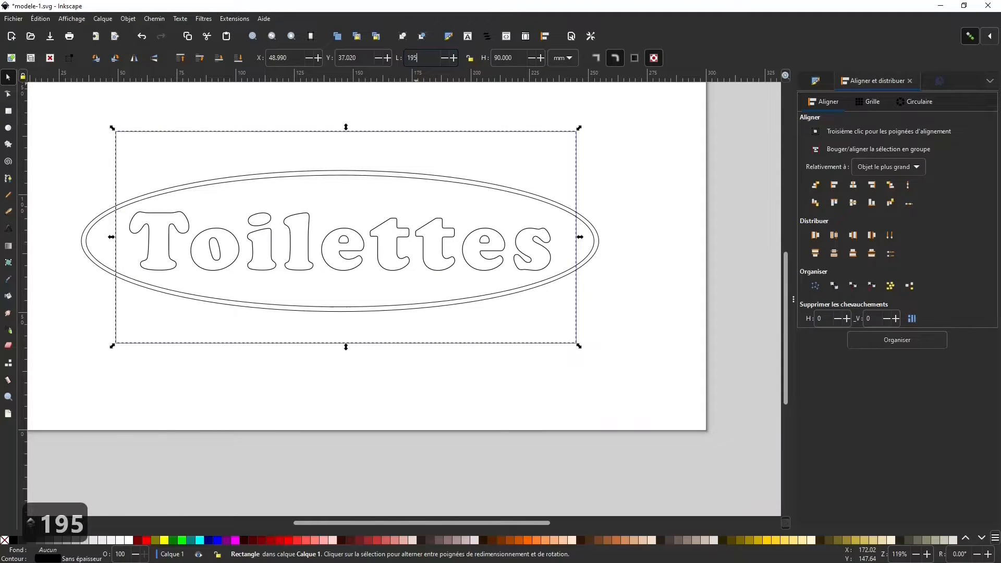
key(Return)
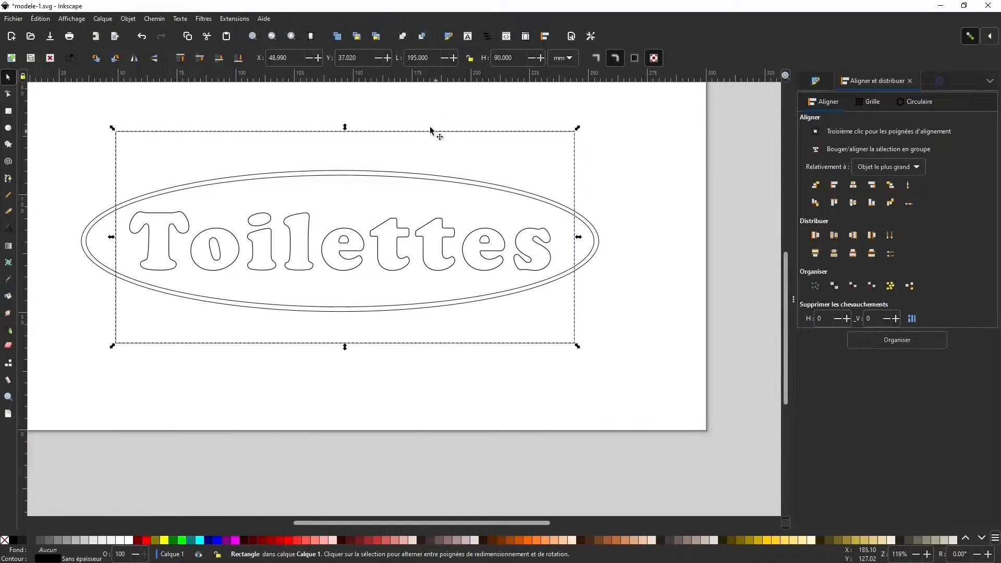
Step: Centre the ellipses, the text and the guide rectangle horizontally on one another
mouse_move(65, 105)
mouse_down()
mouse_move(590, 398)
mouse_move(661, 405)
mouse_up()
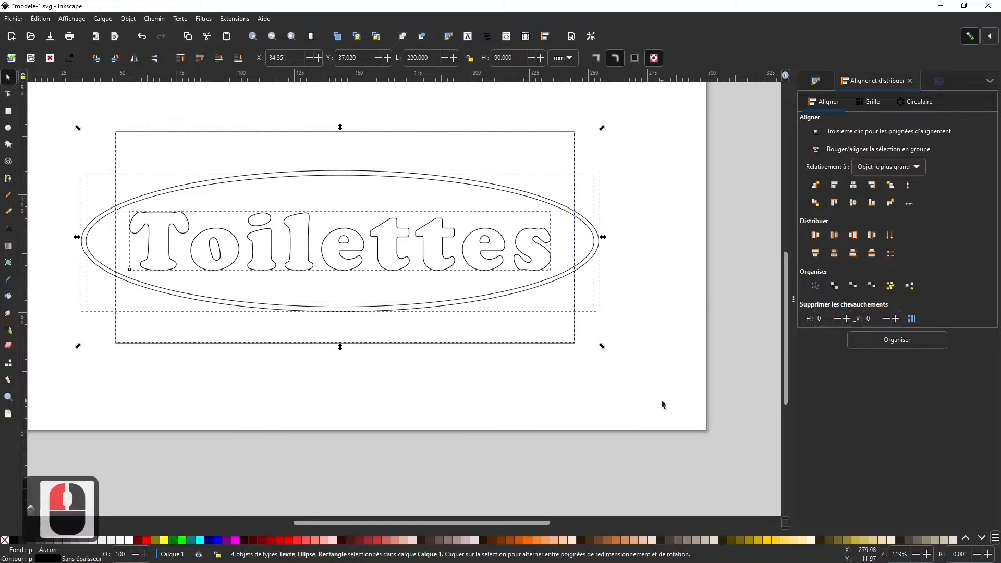
click(854, 184)
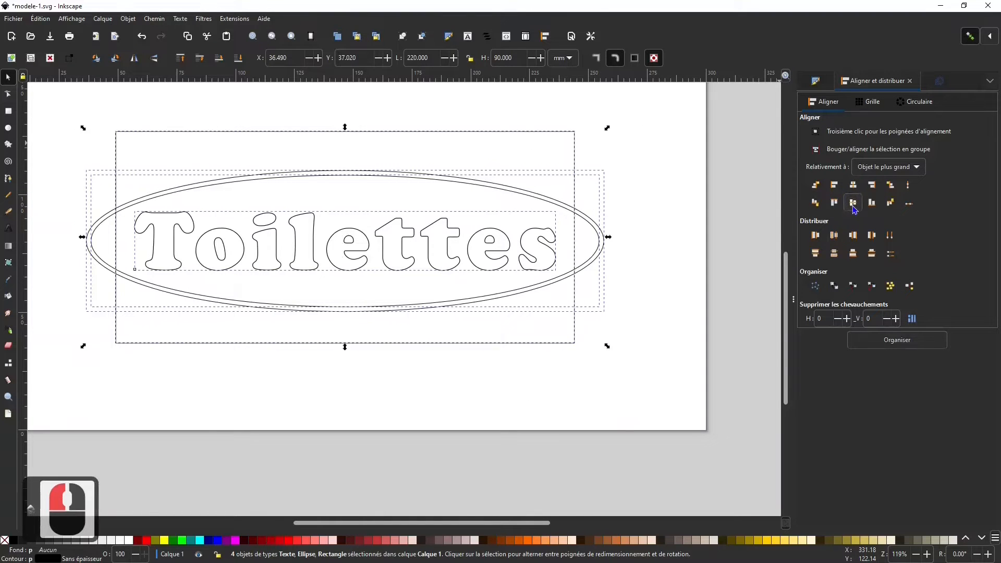
click(616, 277)
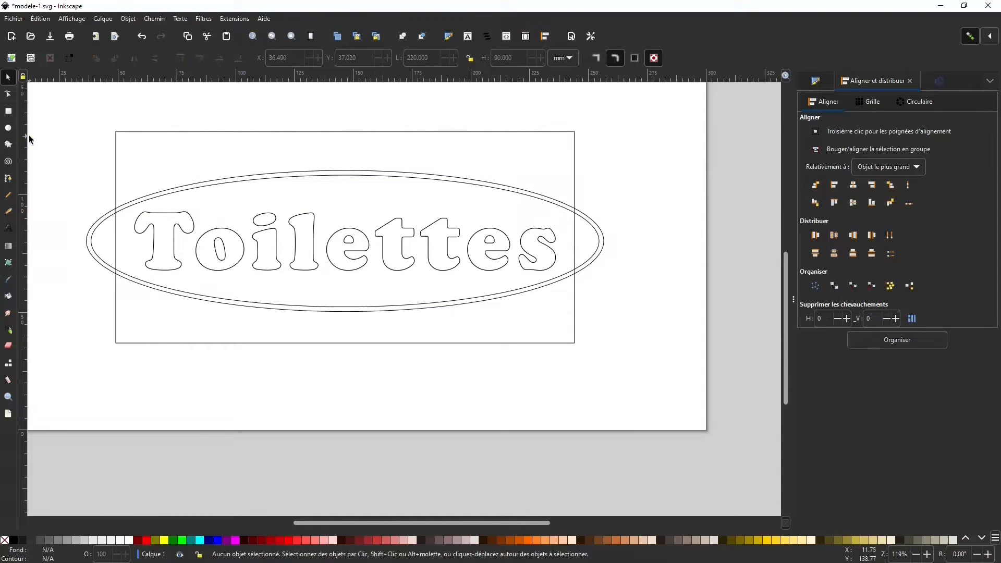
Step: Draw a small ellipse outside the guide rectangle's upper-left corner and set its width and height to 4 mm
click(7, 128)
drag(51, 111, 58, 119)
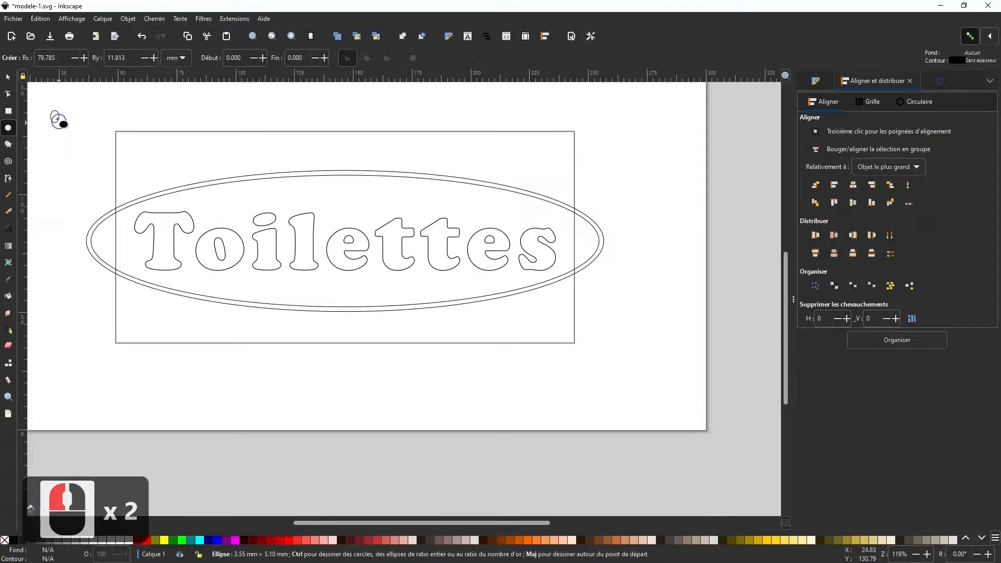
click(8, 77)
click(422, 57)
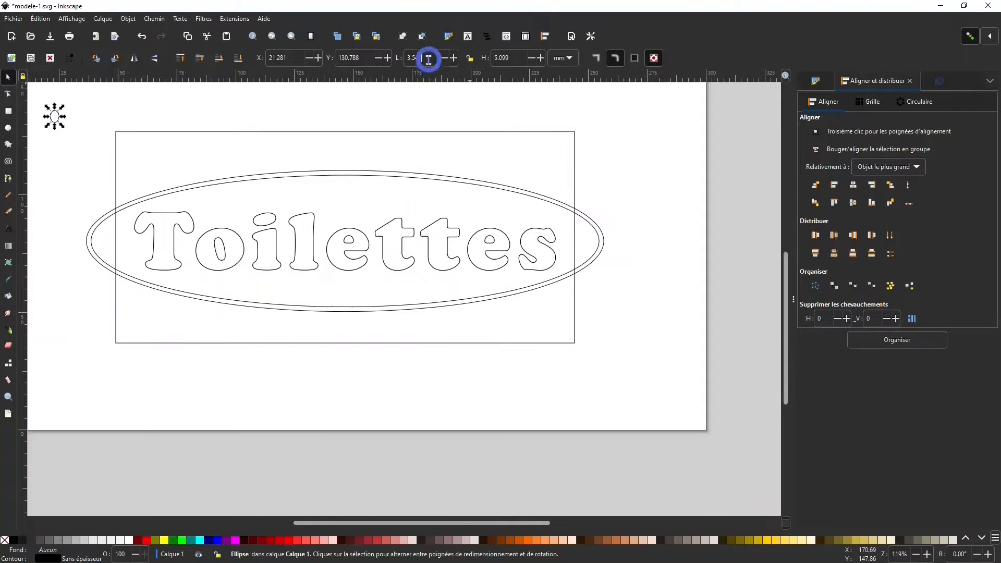
text(4)
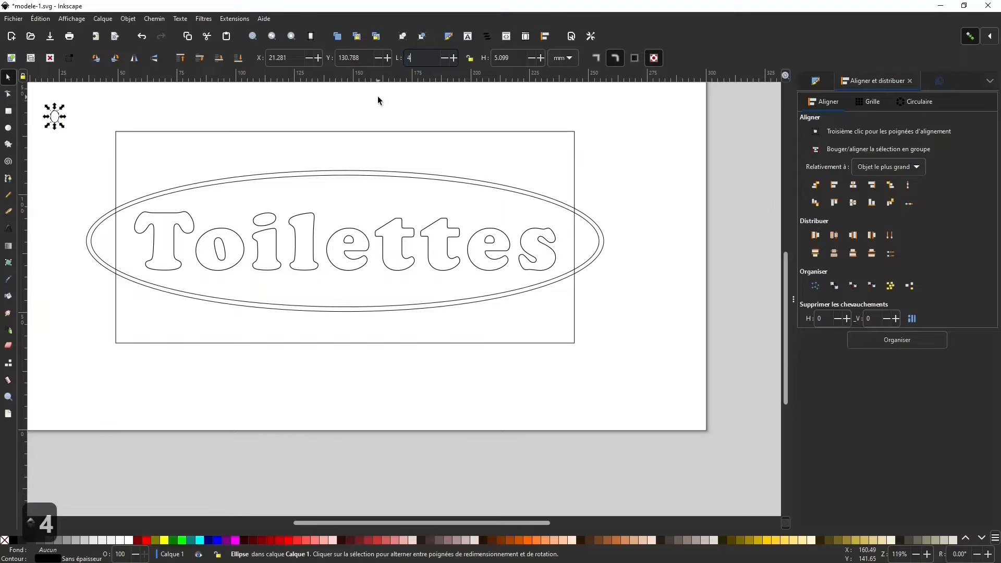
click(505, 58)
click(506, 57)
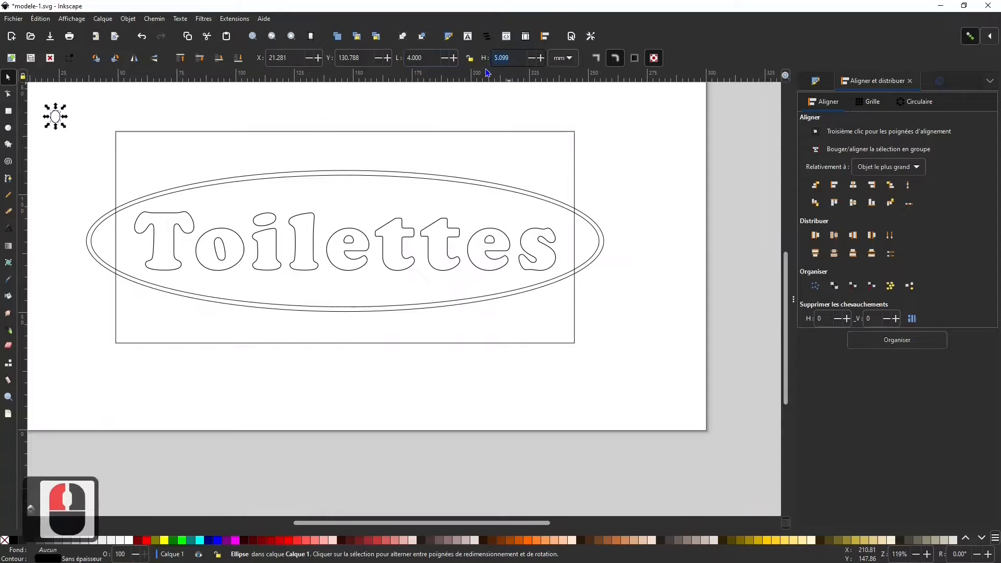
text(4)
click(481, 62)
click(438, 108)
Step: Snap the 4 mm circle to the midpoint of the guide rectangle's left edge and place a duplicate on the right edge's midpoint
drag(55, 117, 117, 236)
drag(118, 238, 117, 238)
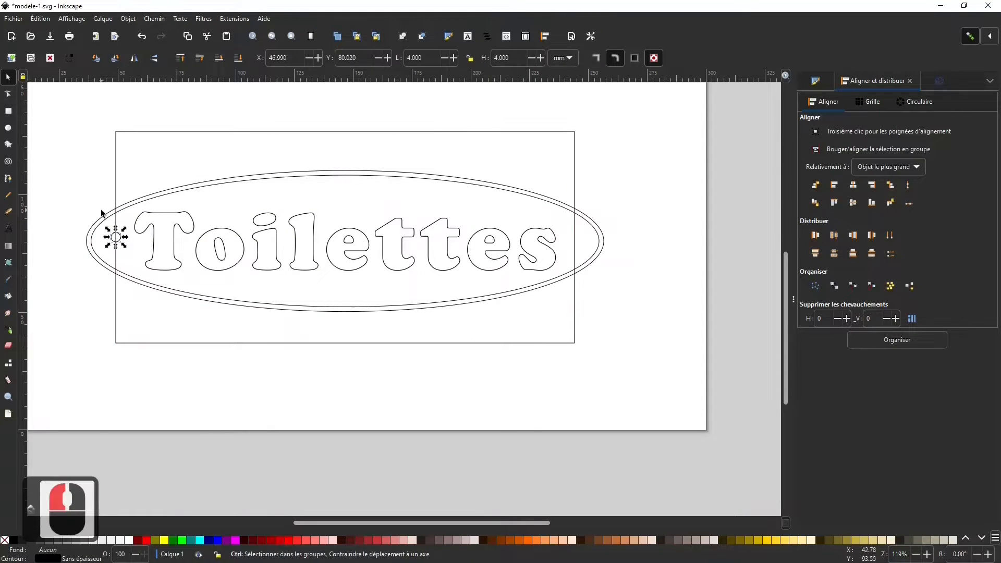
key(ctrl+d)
drag(117, 238, 588, 247)
click(659, 358)
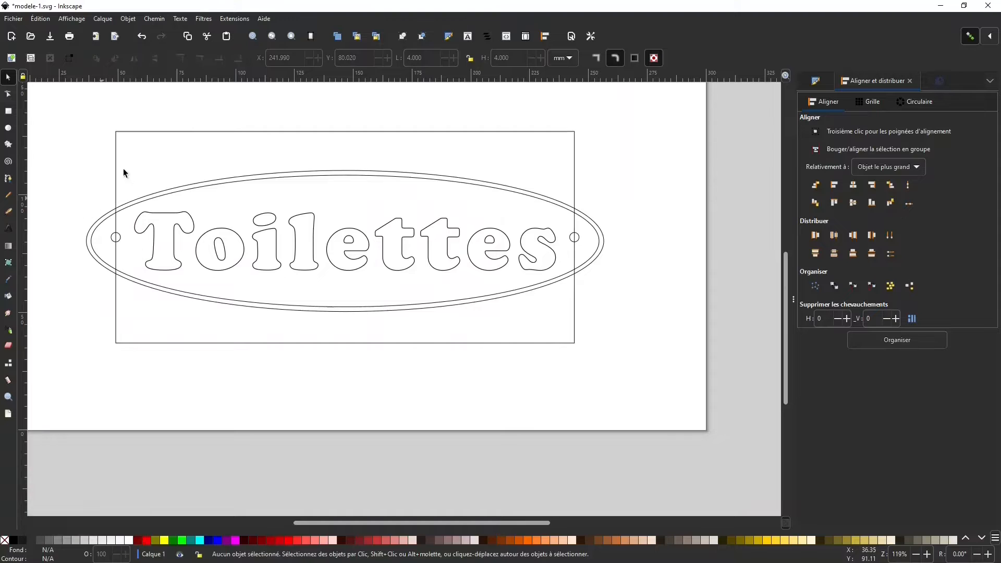
click(181, 133)
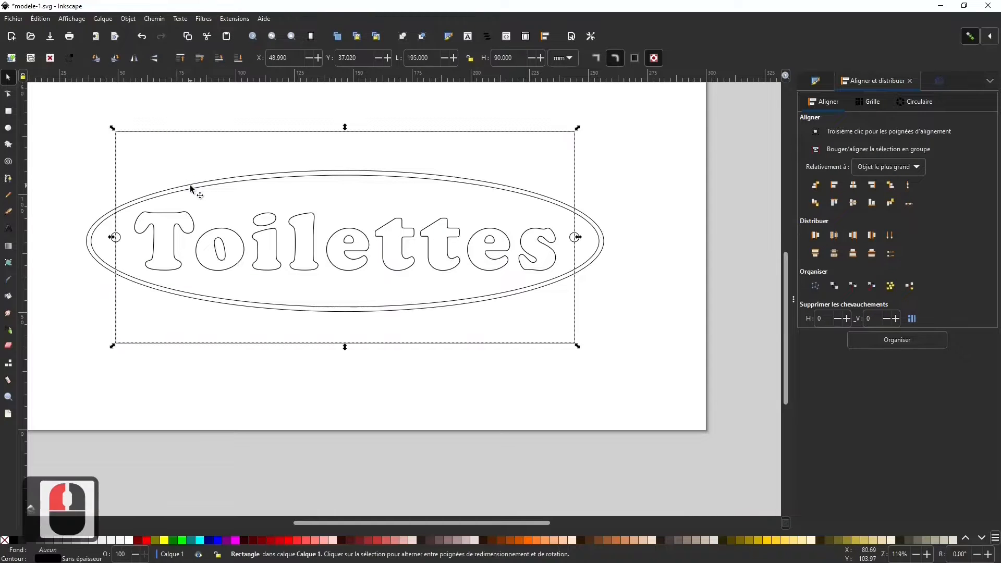
key(Delete)
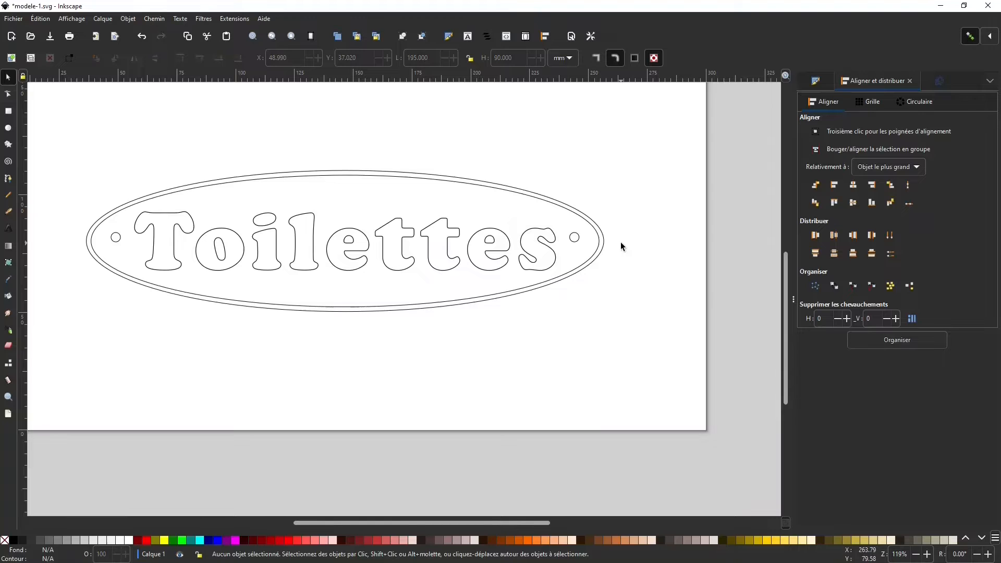
key(ctrl+z)
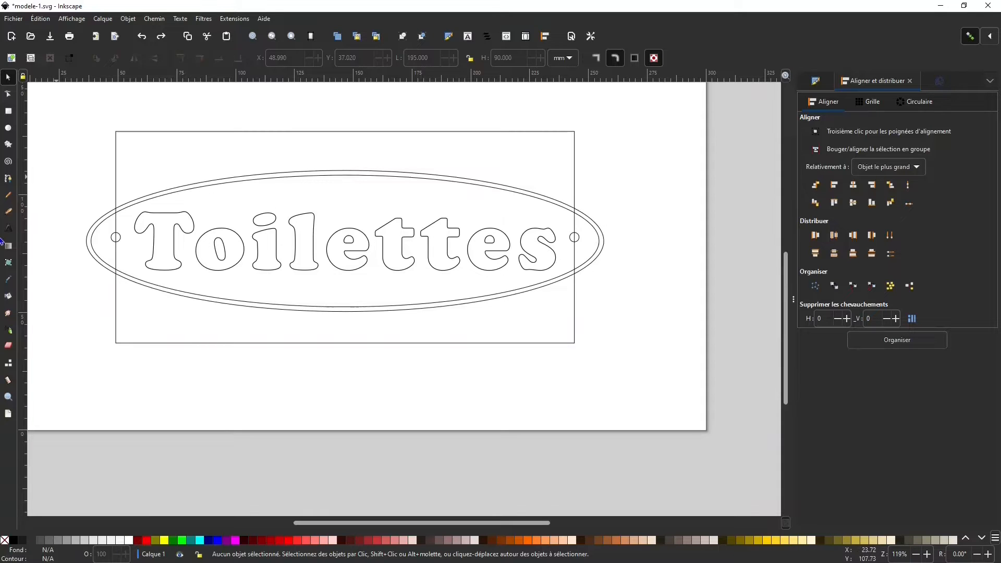
Step: Centre the two circles vertically with the ellipses and text, and delete the guide rectangle
drag(68, 161, 714, 336)
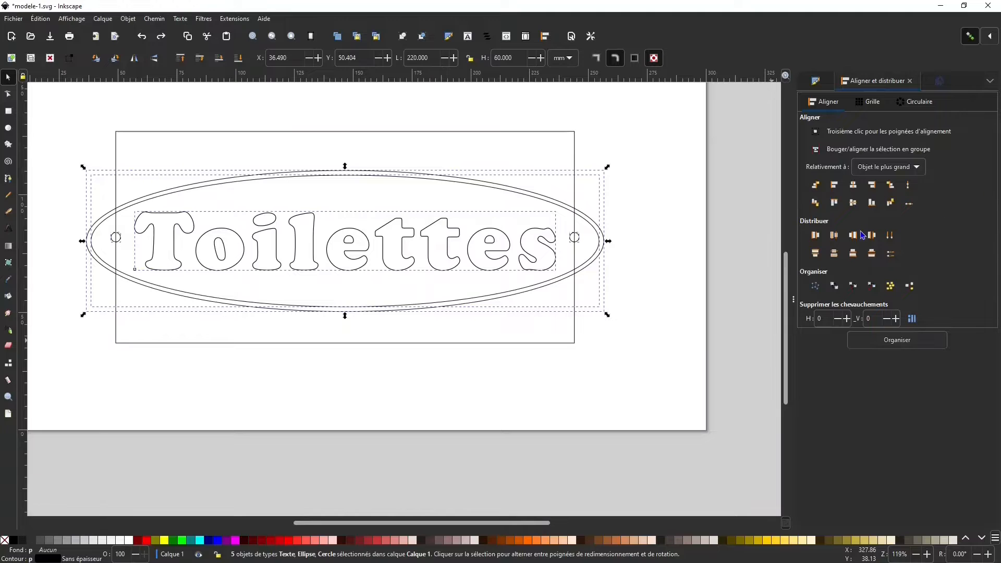
click(853, 202)
click(636, 204)
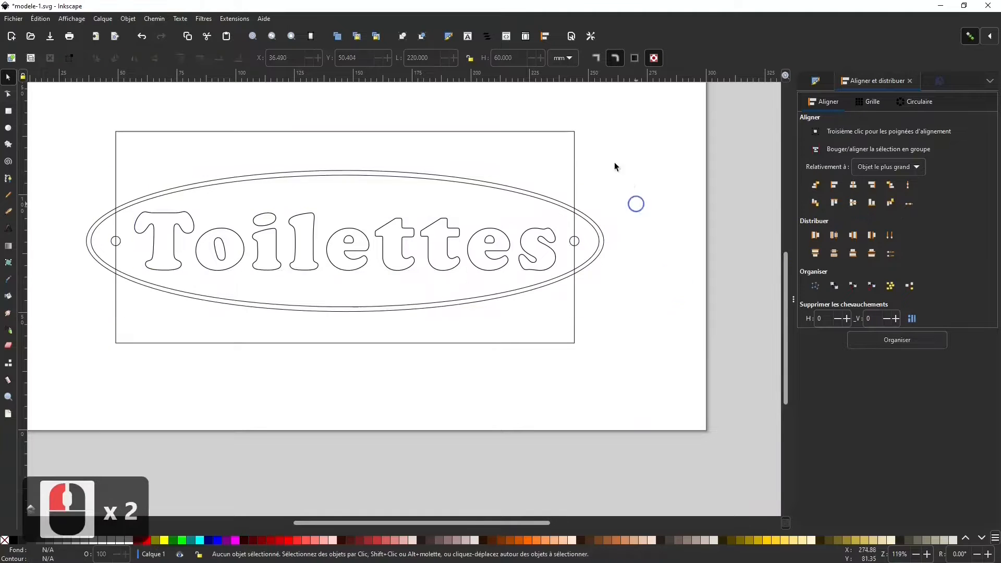
click(576, 134)
Step: Position the complete sign at X 5 mm and Y 5 mm, and save the drawing
drag(60, 181, 632, 388)
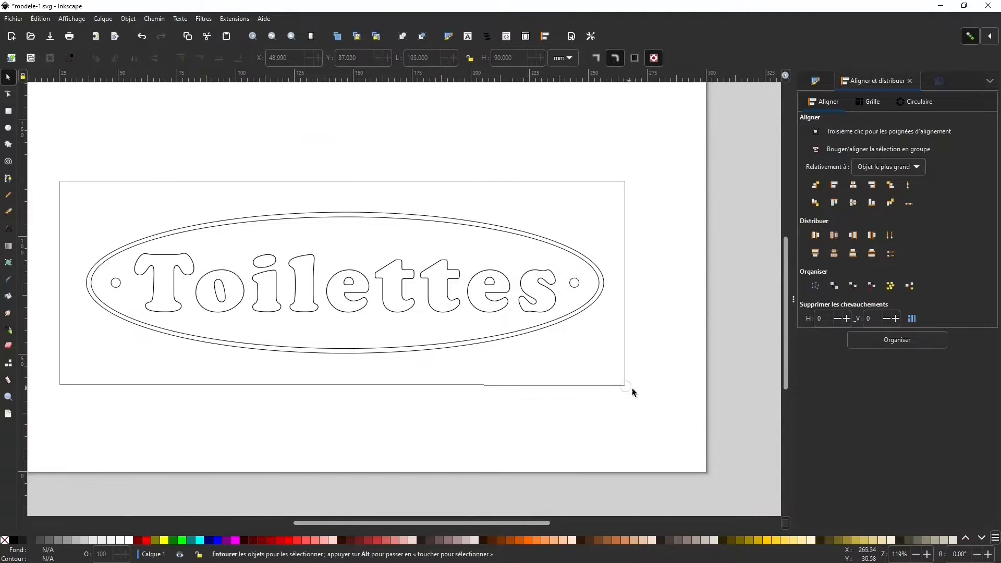
click(282, 58)
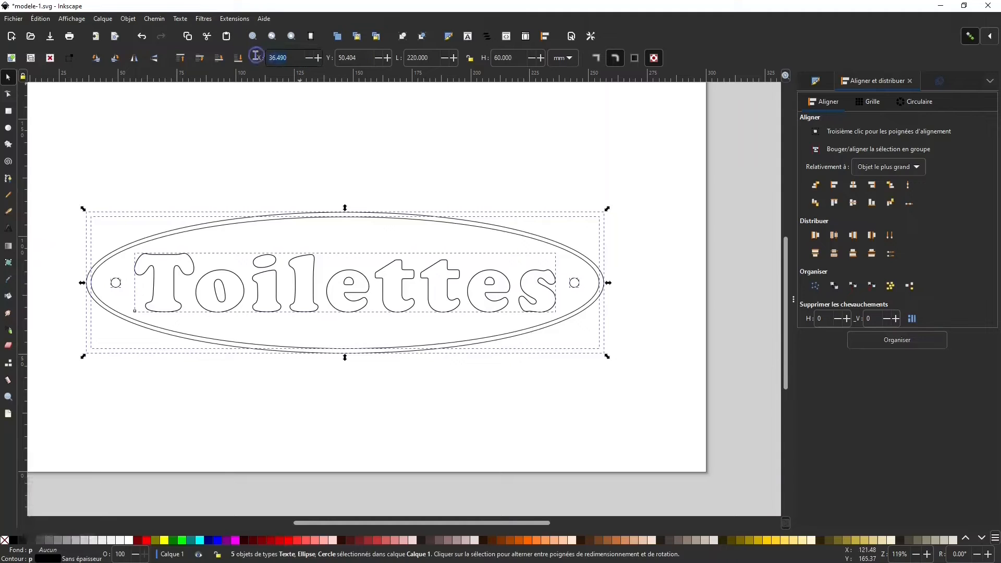
text(5)
key(Tab)
text(5)
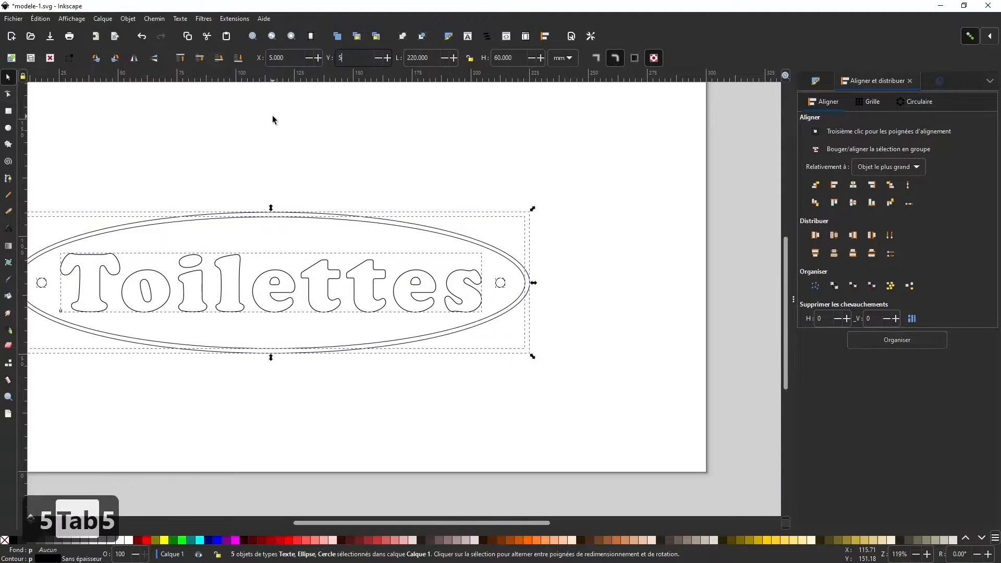
key(Return)
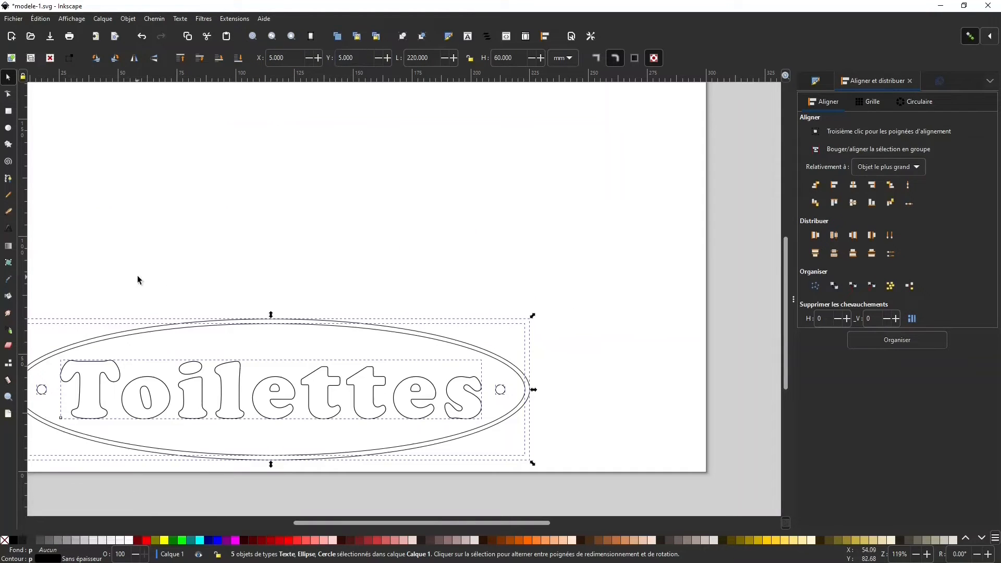
click(51, 36)
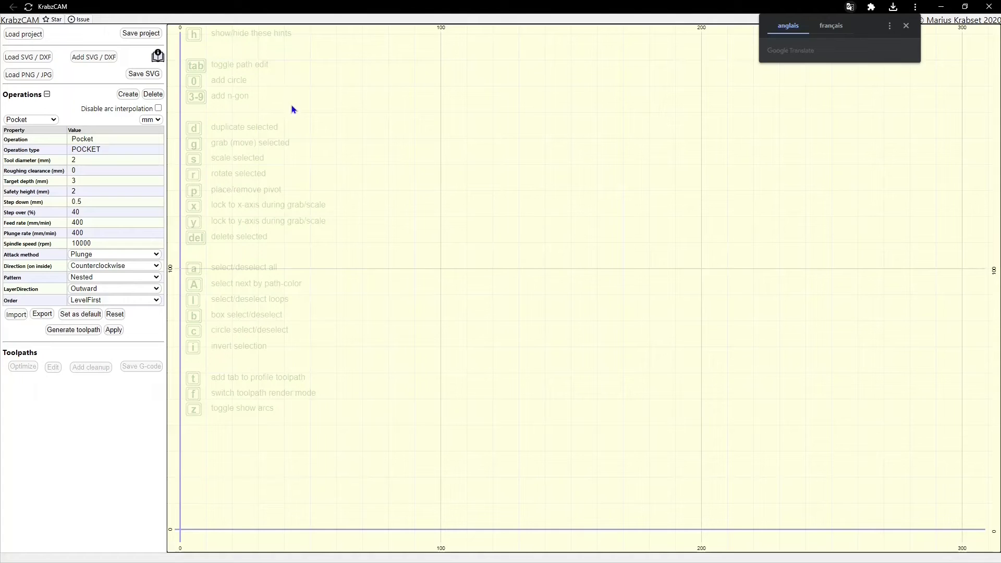
Step: Load the sign's SVG modele-1.svg from the SVG folder inside 4 - AFFICHE PORTE
click(28, 56)
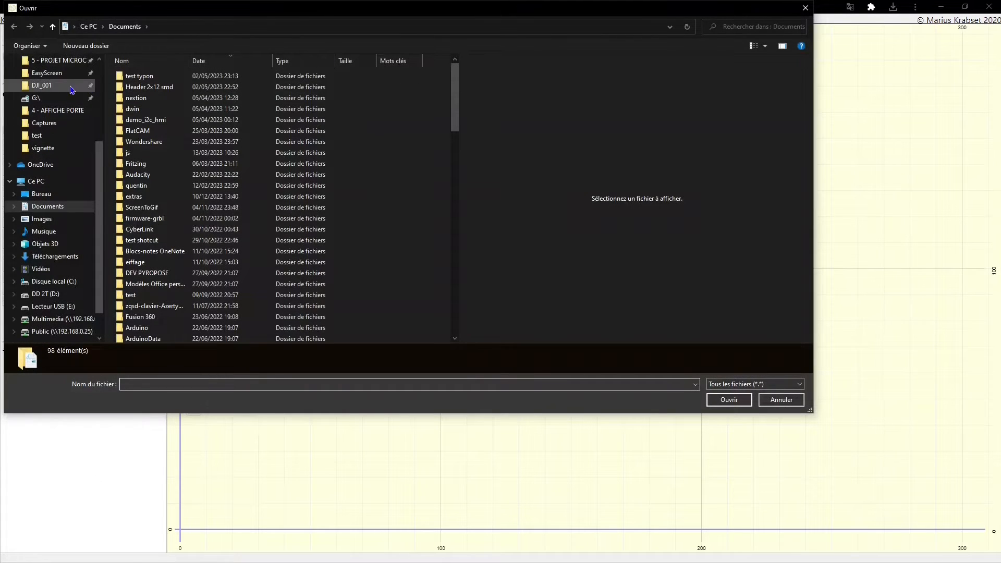
scroll(72, 90, up, 8)
click(58, 110)
click(159, 112)
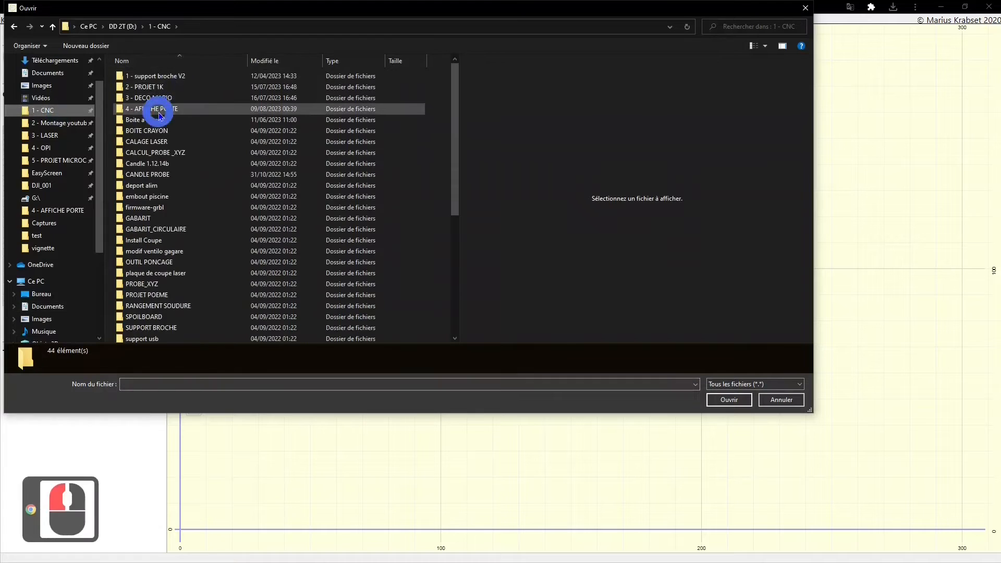
double_click(159, 112)
double_click(148, 75)
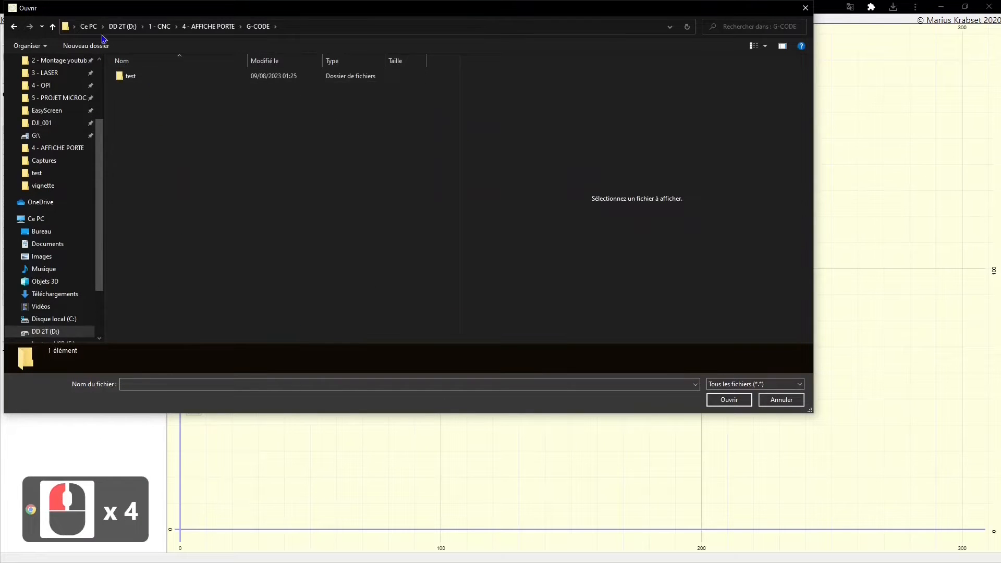
click(13, 26)
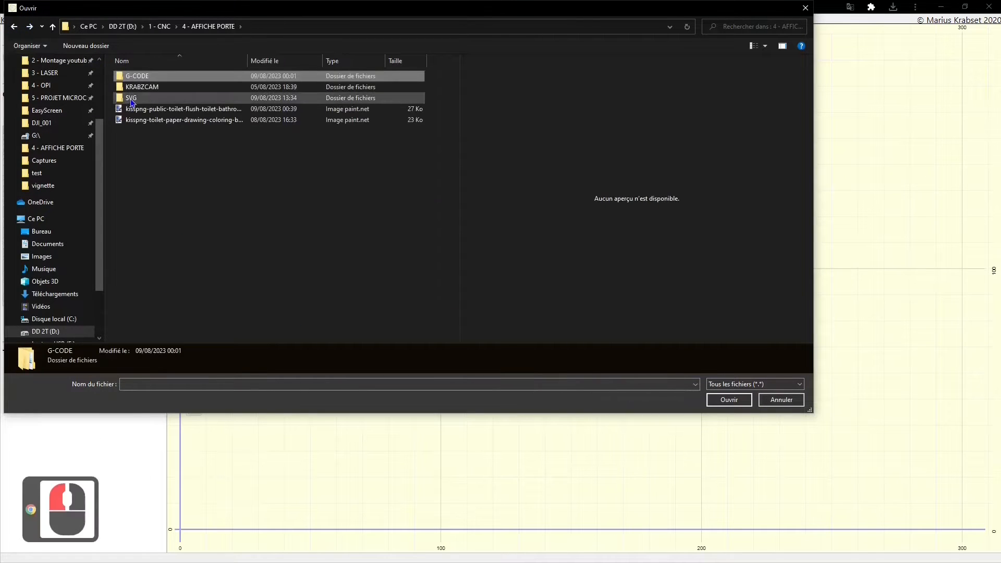
double_click(131, 98)
double_click(130, 76)
double_click(130, 77)
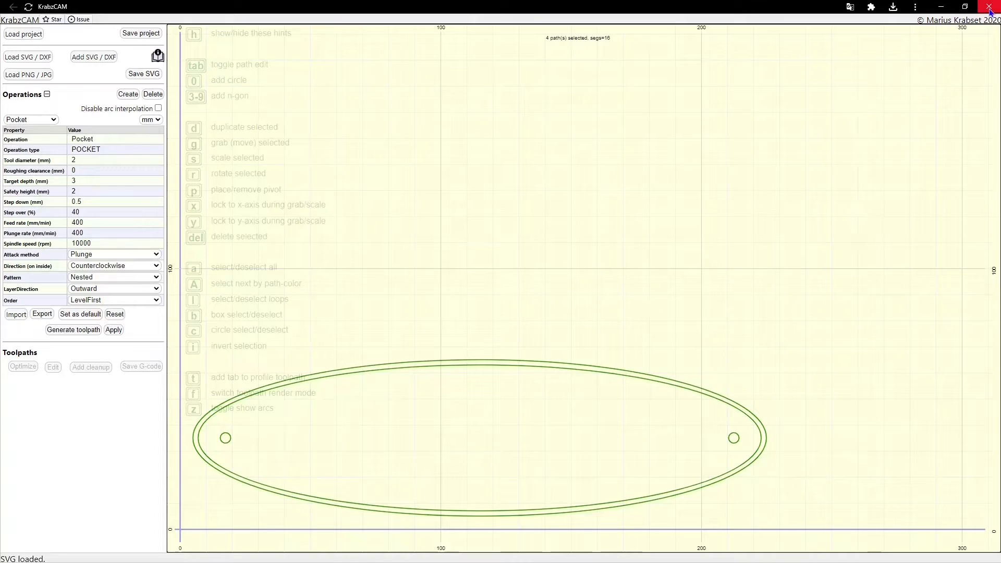
Step: Switch to Inkscape, convert the "Toilettes" text object to a path and save modele-1.svg
click(942, 7)
click(291, 389)
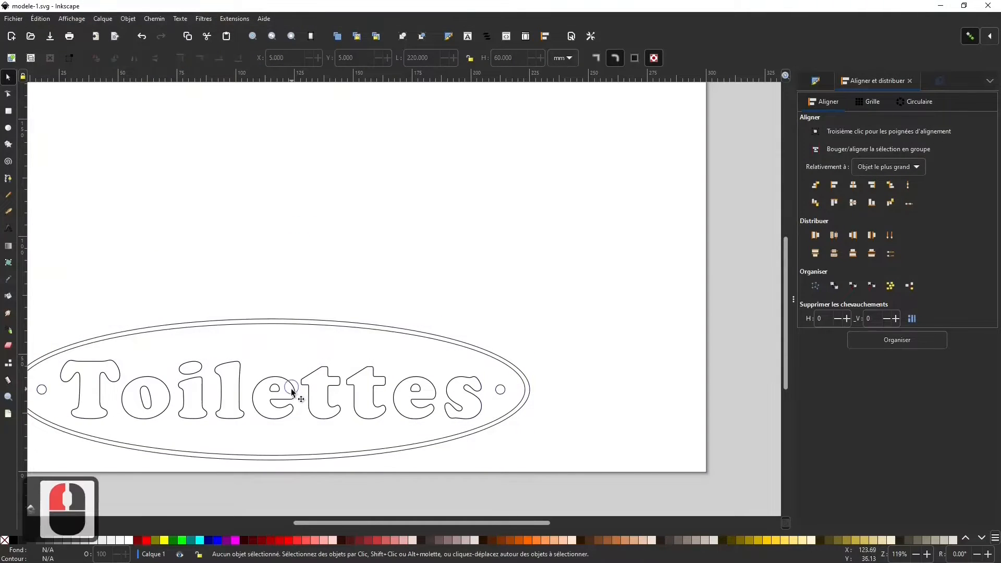
click(292, 389)
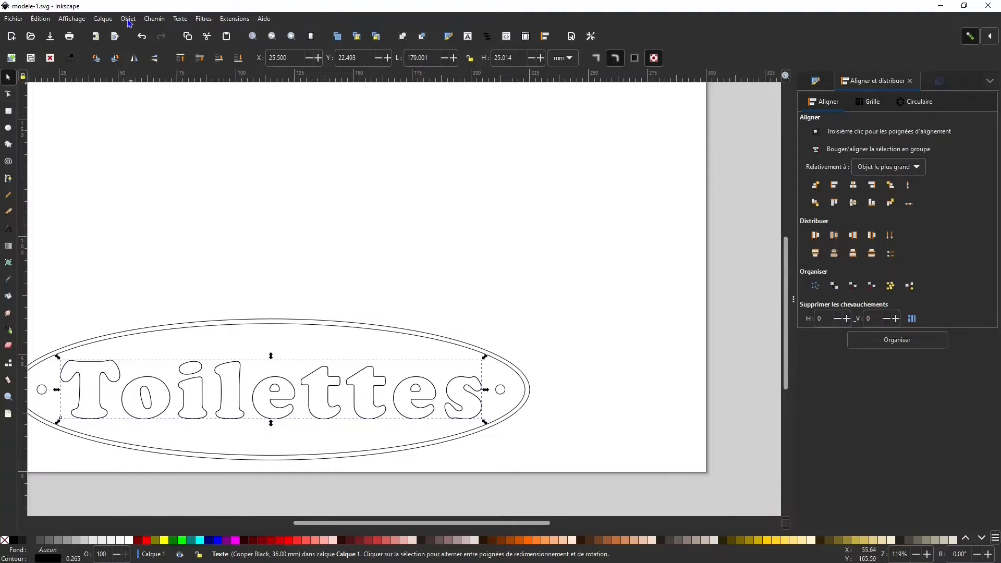
click(157, 19)
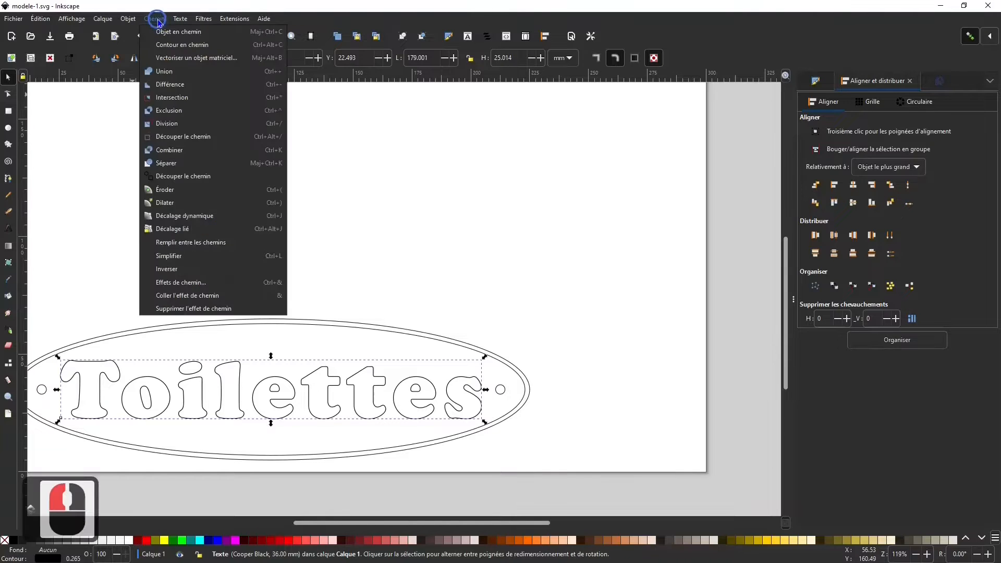
click(162, 33)
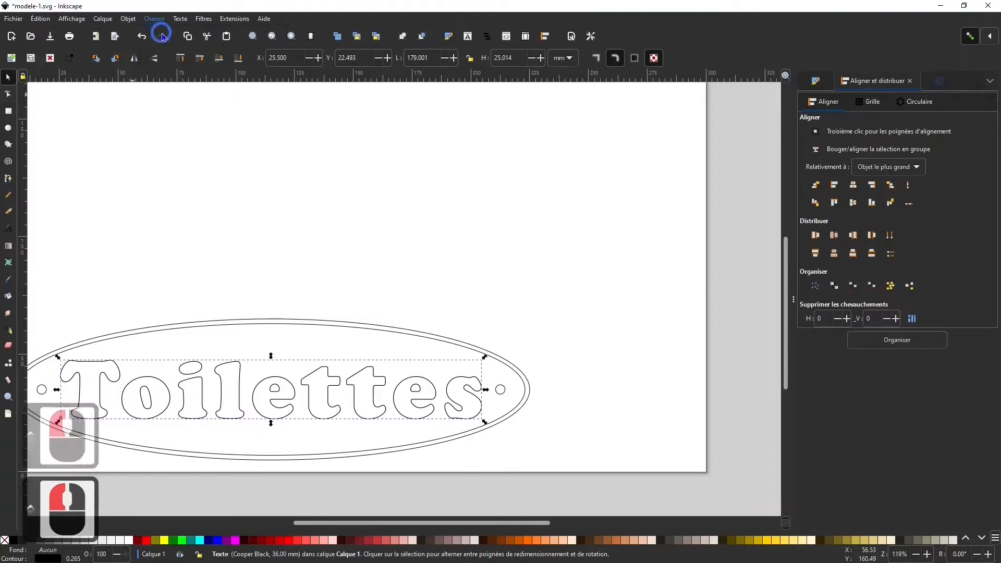
click(277, 256)
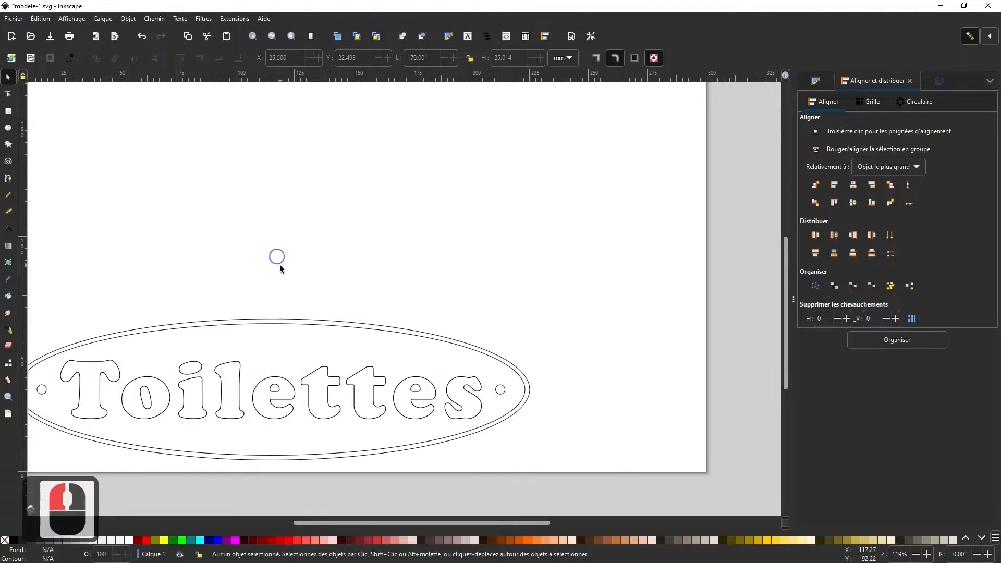
click(50, 36)
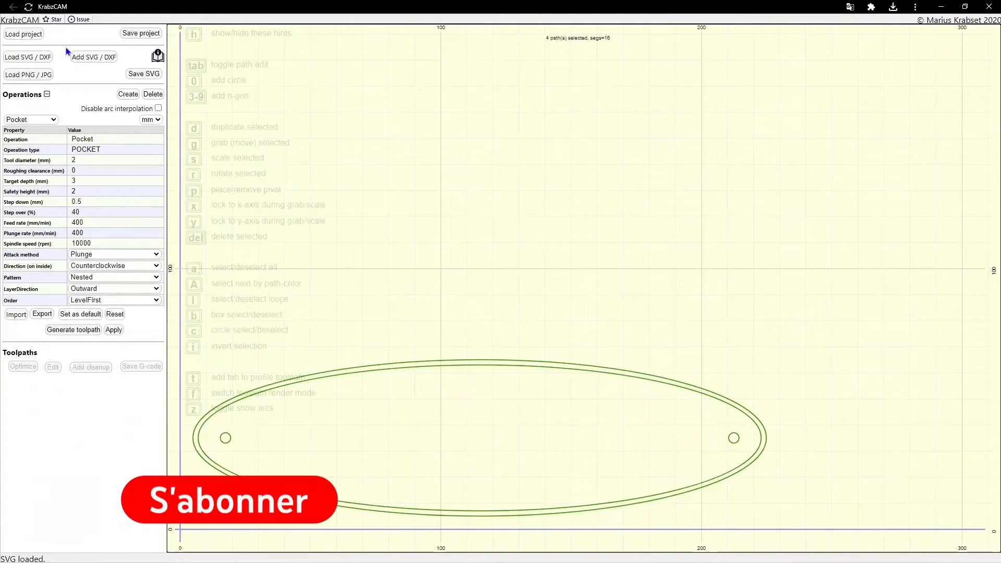
Step: Return to KrabzCAM and load modele-1.svg again from the Pancarte - 1 folder
click(46, 61)
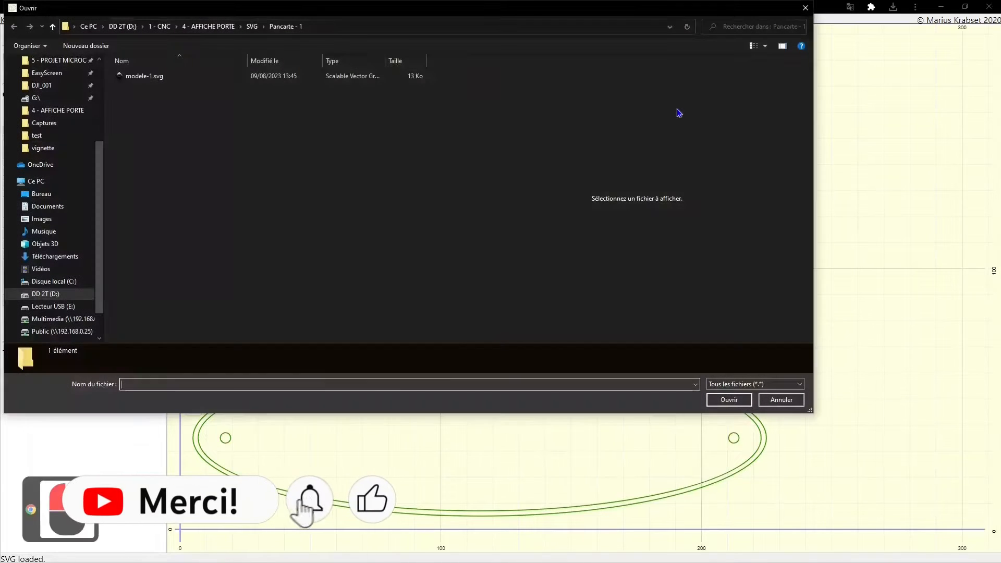
double_click(245, 78)
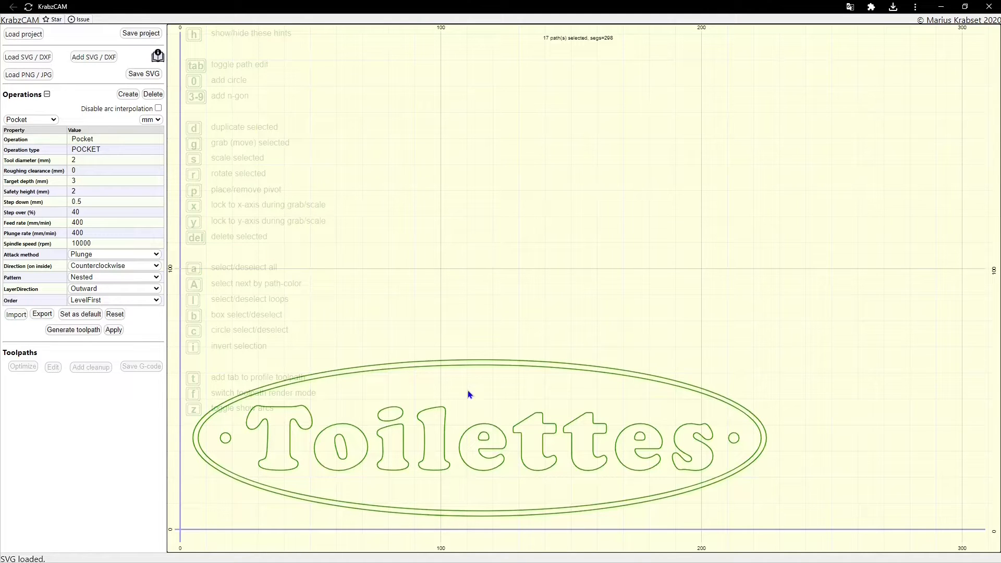
click(399, 266)
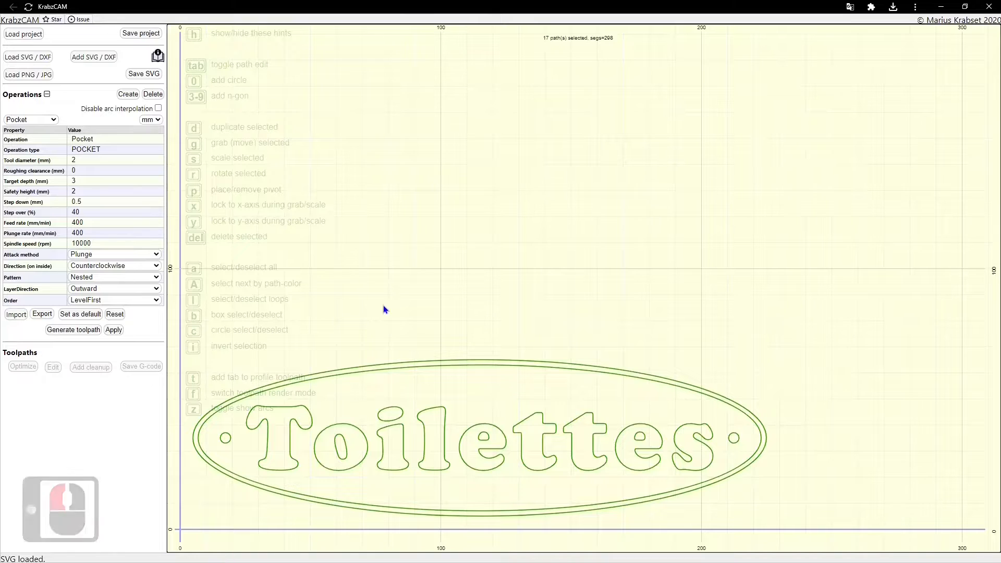
Step: Deselect all paths and select only the "Toilettes" lettering and the inner ellipse
key(a)
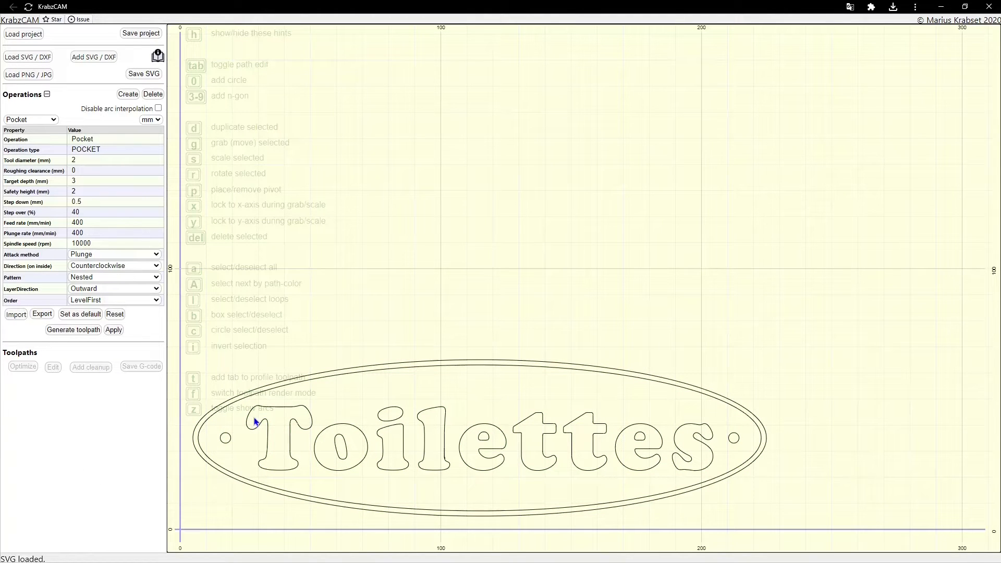
key(b)
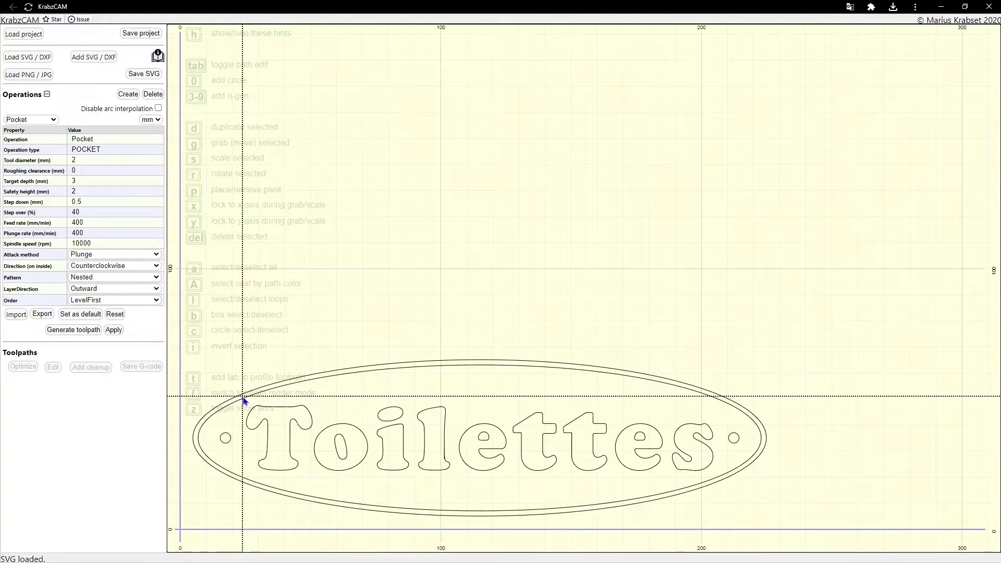
drag(243, 397, 716, 474)
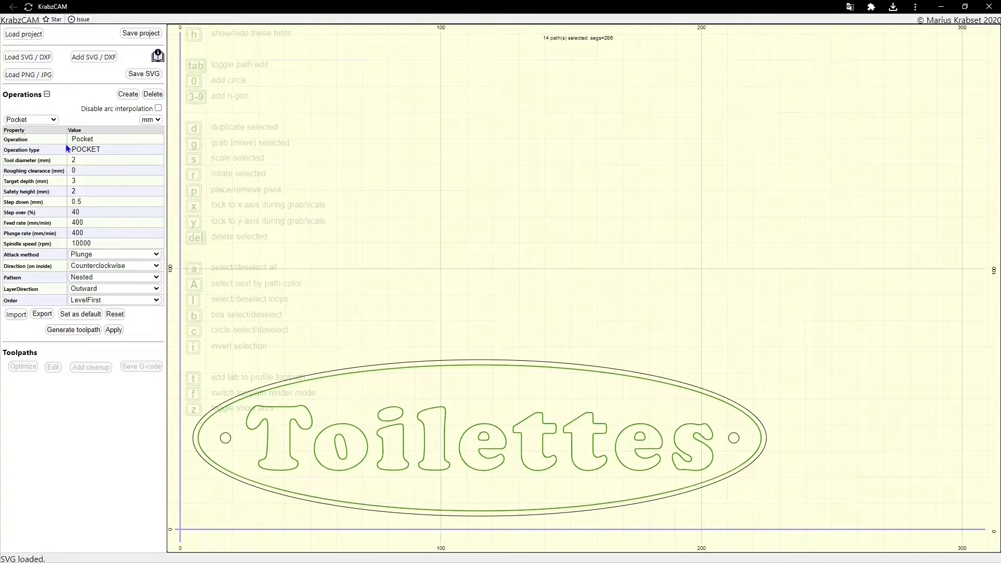
Step: Set the pocket operation's step down to 0.9 mm, feed rate to 600 mm/min and spindle speed to 12500 rpm
click(102, 159)
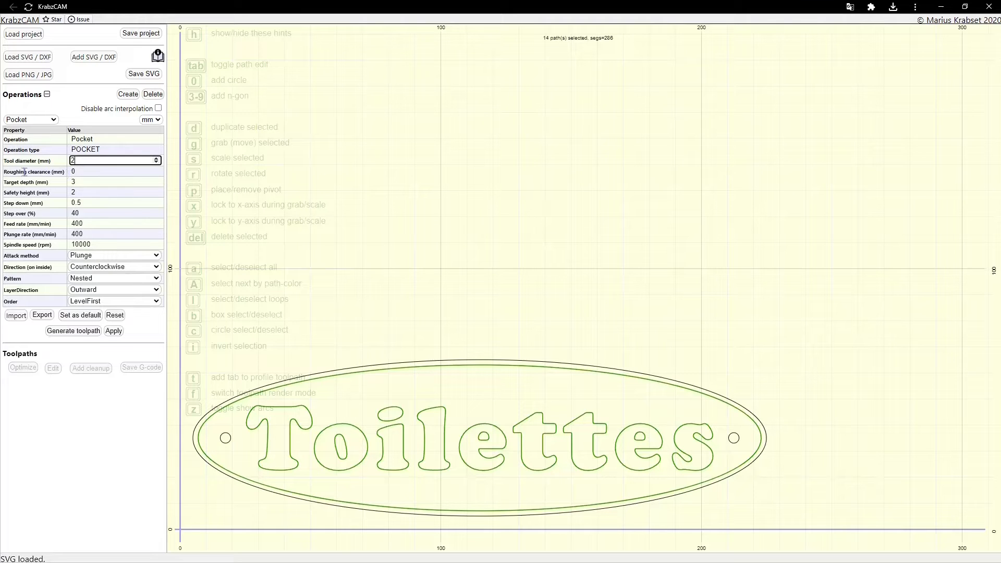
click(94, 181)
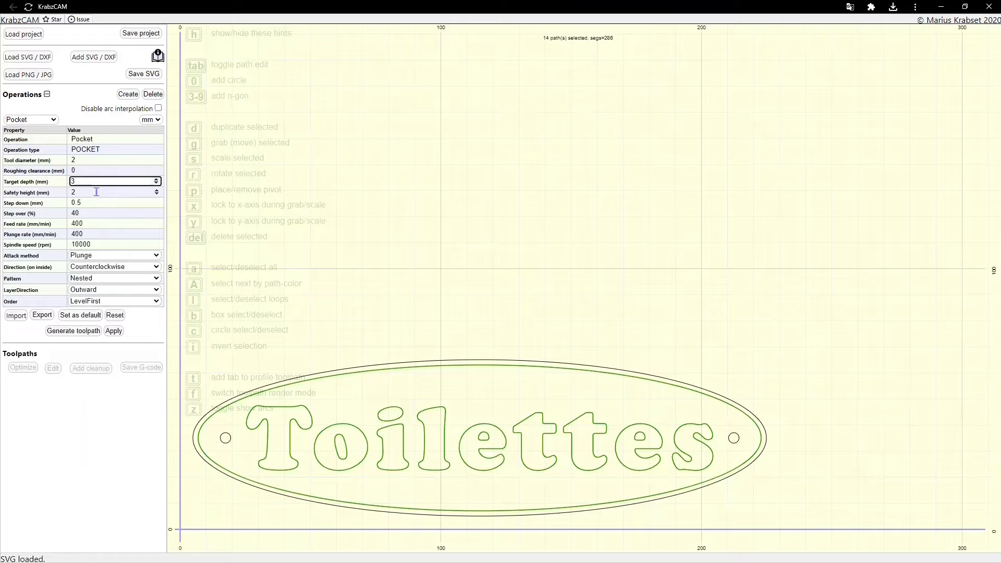
click(95, 193)
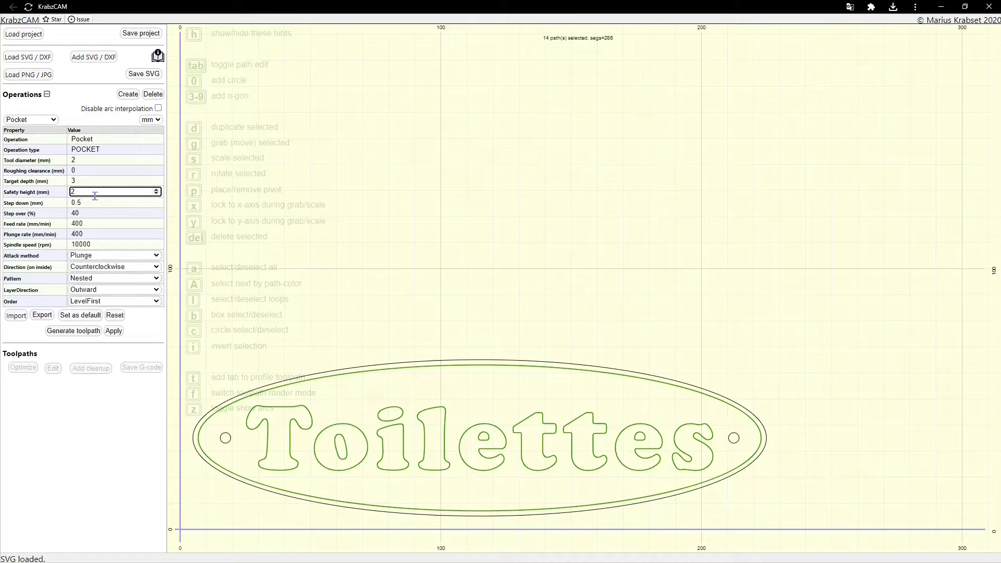
triple_click(95, 203)
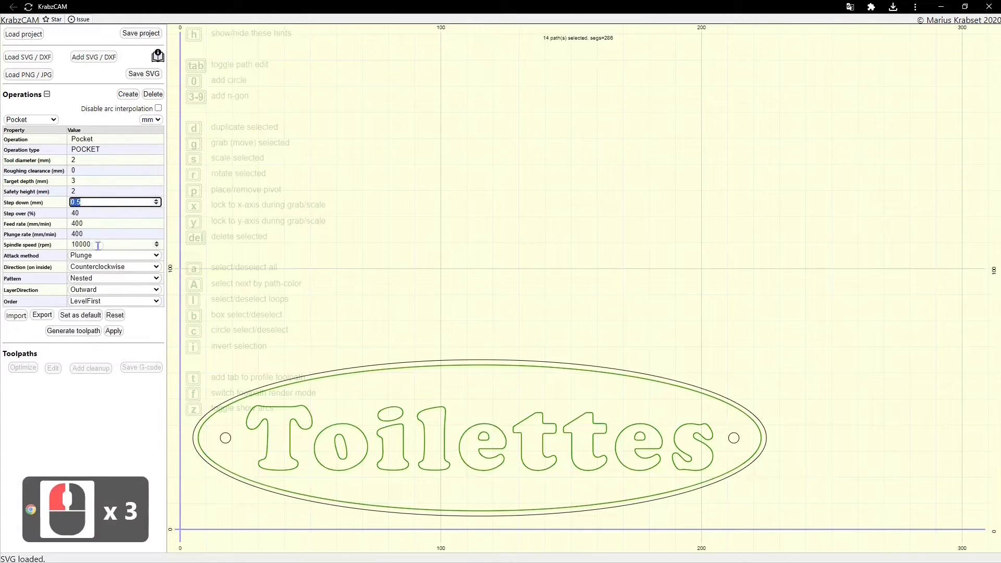
text(0.9)
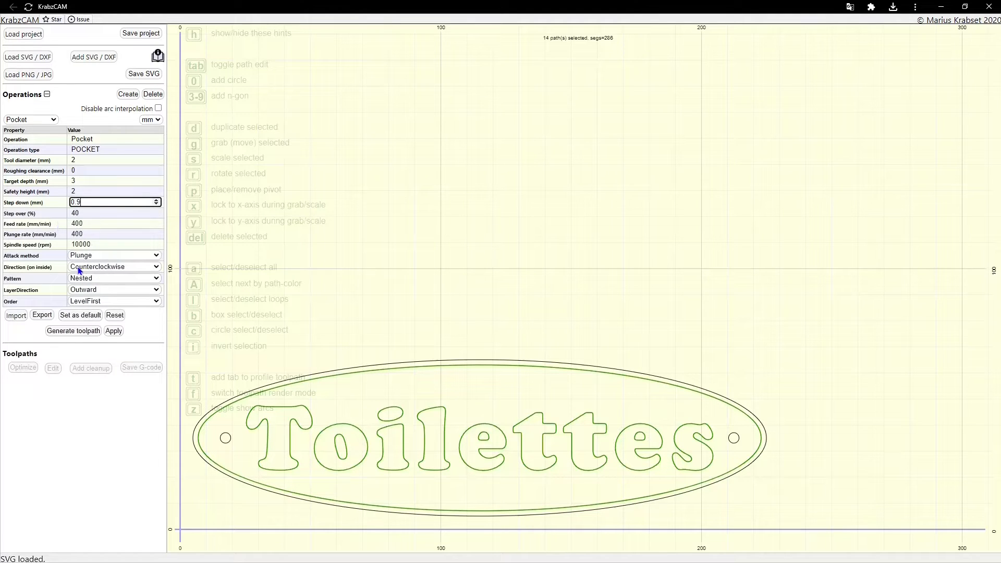
triple_click(108, 224)
text(60)
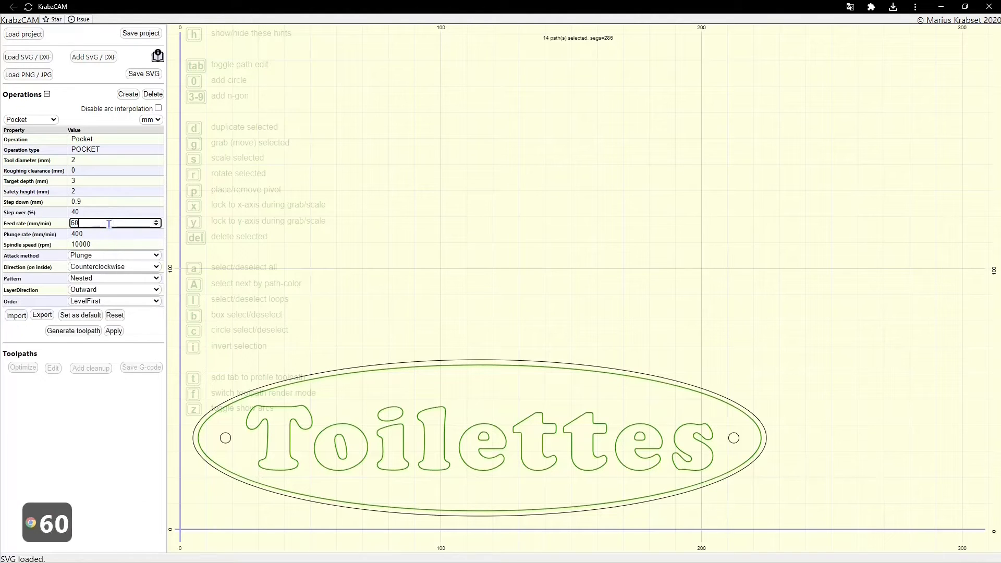
text(0)
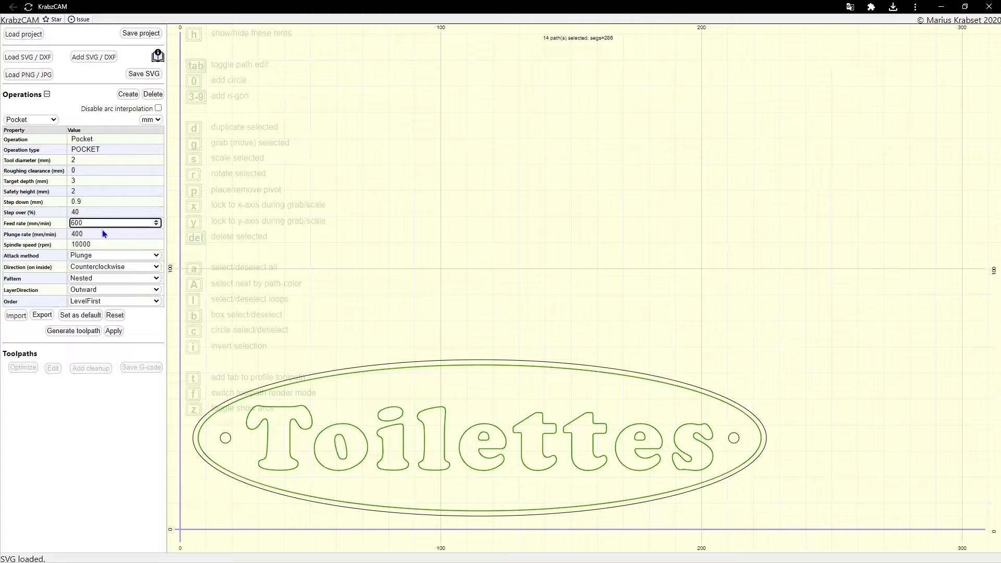
triple_click(98, 245)
click(98, 244)
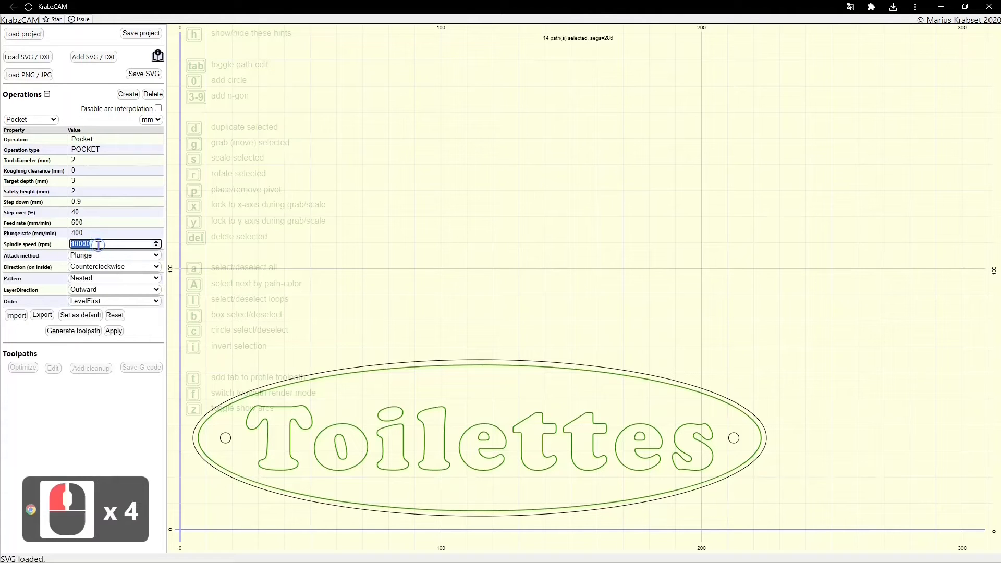
text(12500)
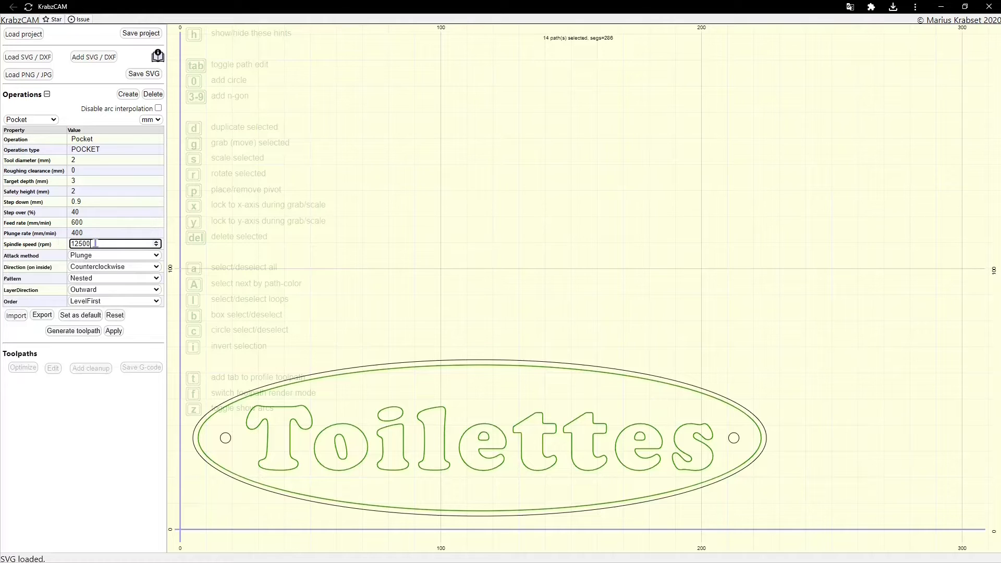
Step: Set the pocket direction to Clockwise, the pattern to Nested, the layer direction to Inward and the order to DepthFirst
click(96, 271)
click(96, 284)
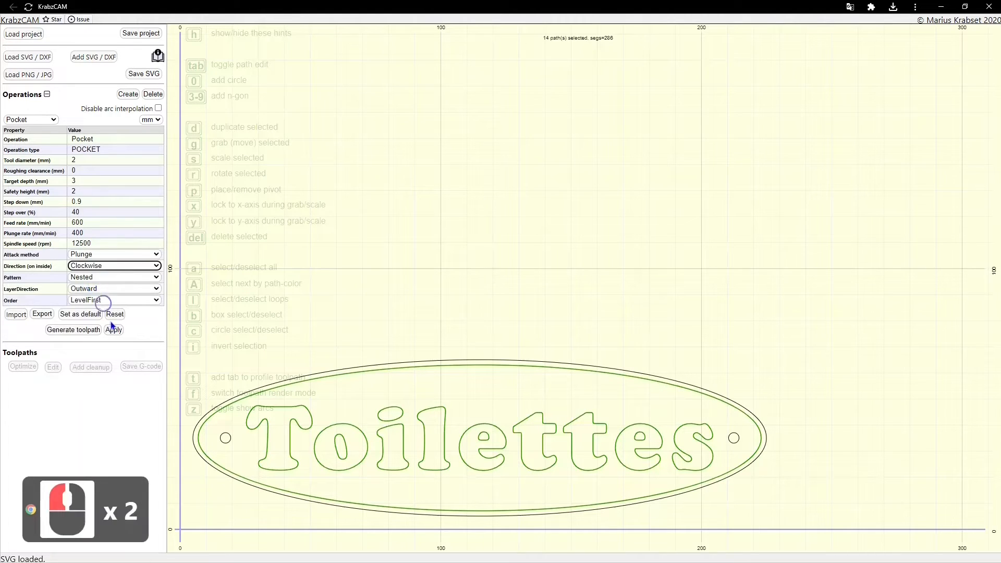
click(117, 278)
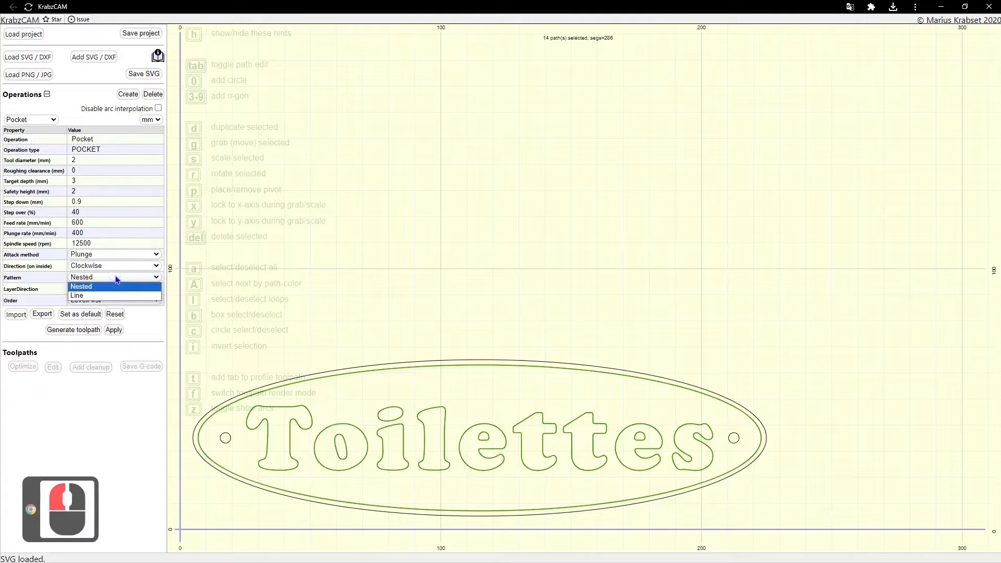
click(89, 287)
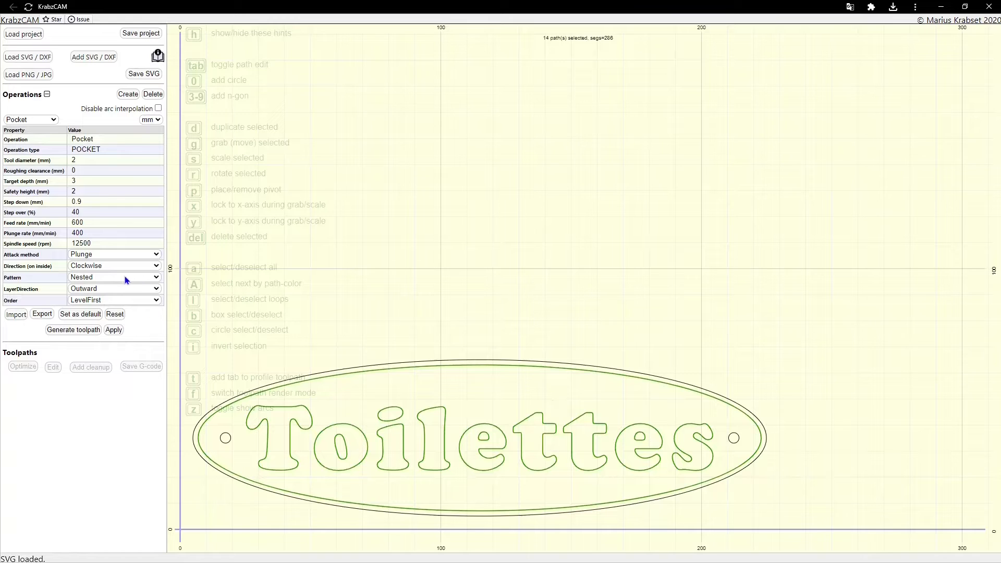
click(120, 289)
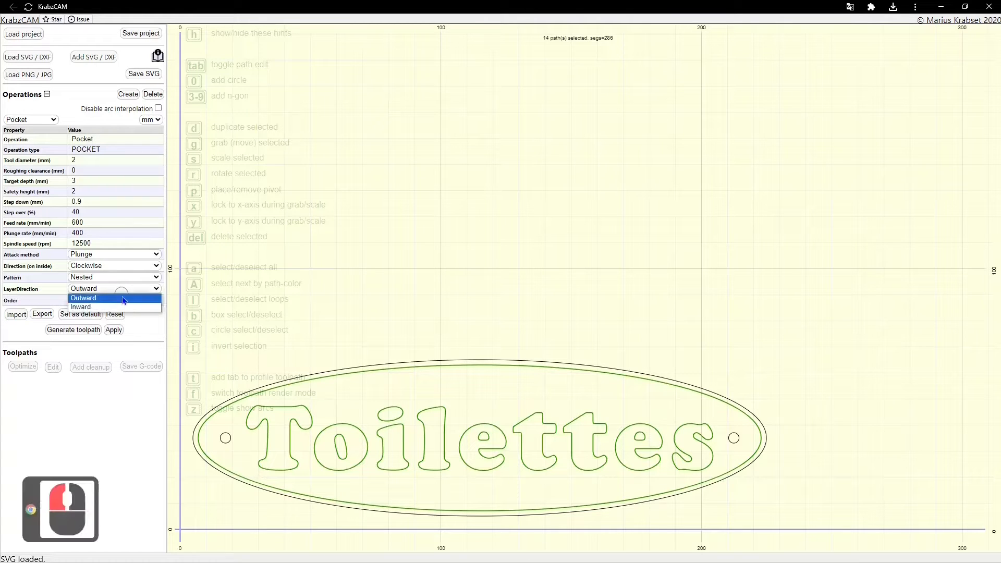
click(118, 307)
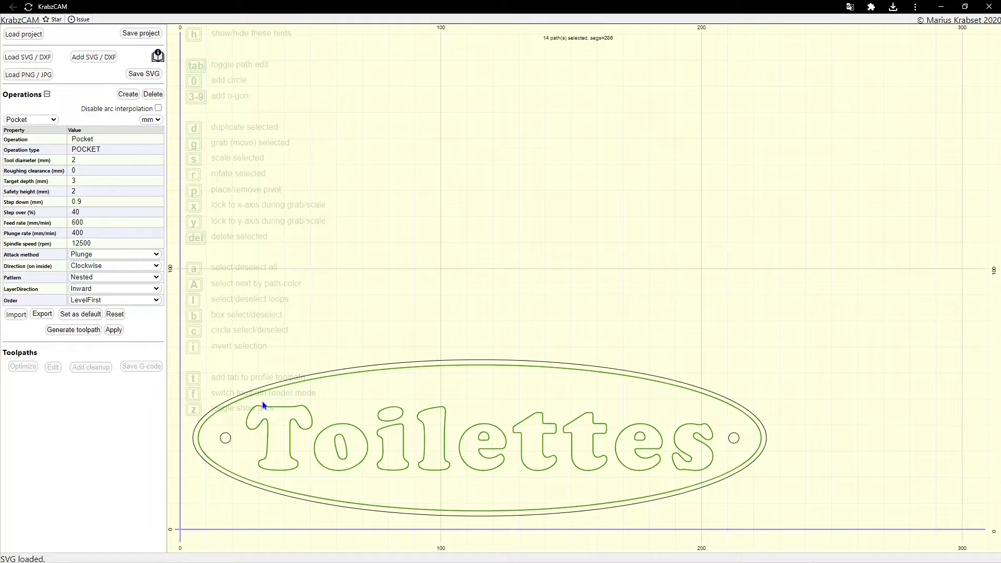
click(89, 301)
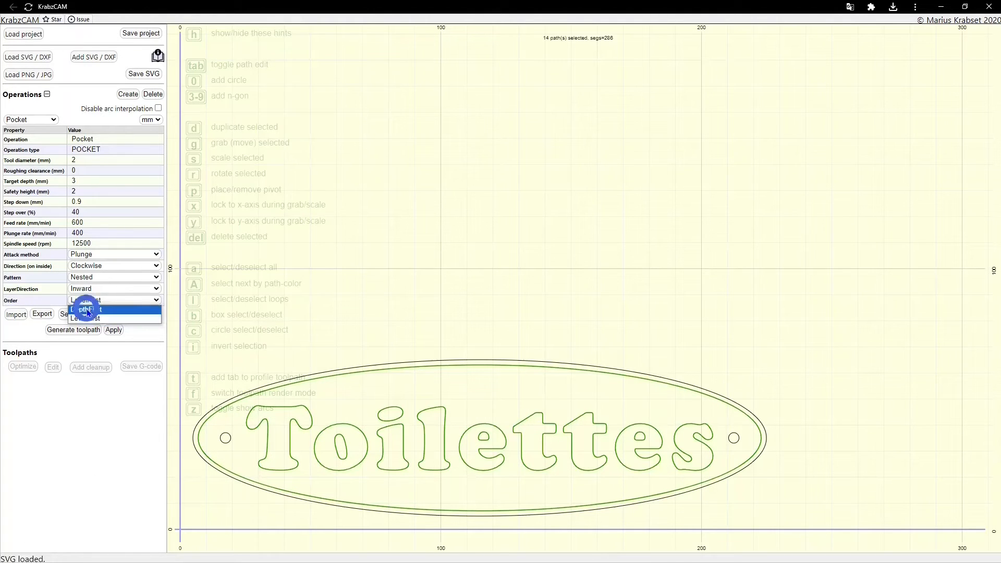
click(87, 311)
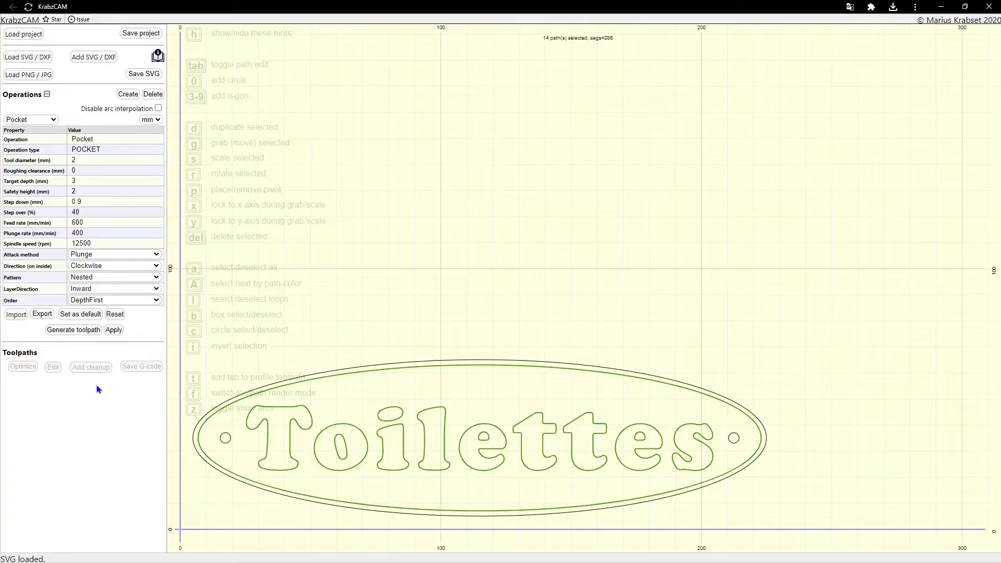
Step: Generate the pocket toolpath between the selected inner ellipse and the lettering
click(81, 332)
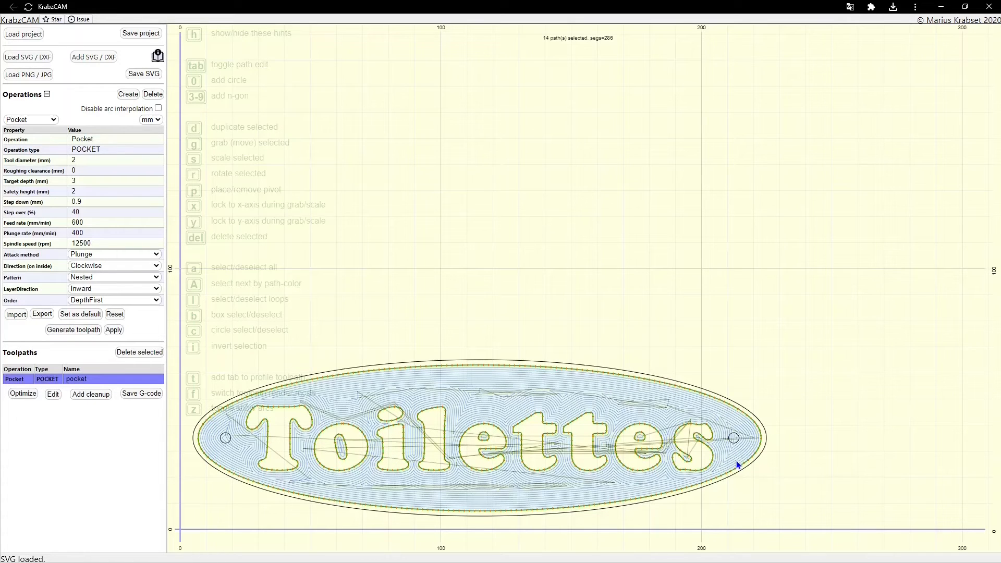
scroll(373, 436, up, 20)
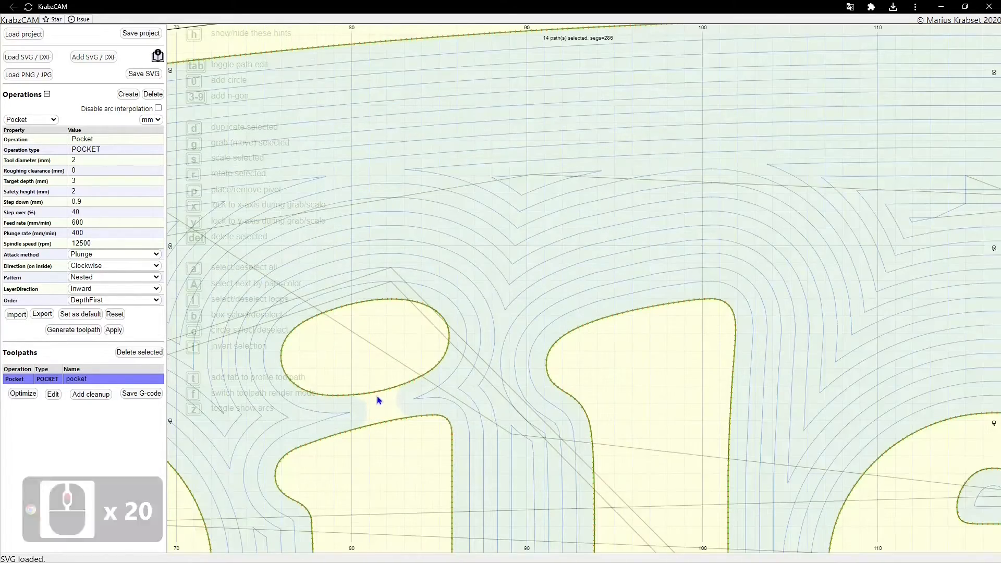
Step: Check the generated pocket toolpath around the lettering and rename it "poche d2mm"
scroll(438, 418, down, 9)
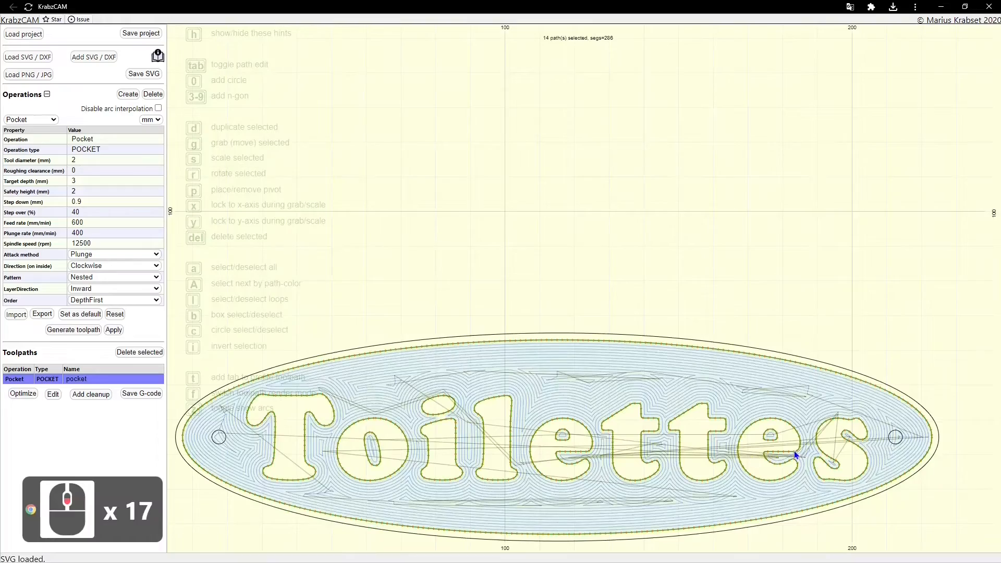
scroll(793, 451, up, 20)
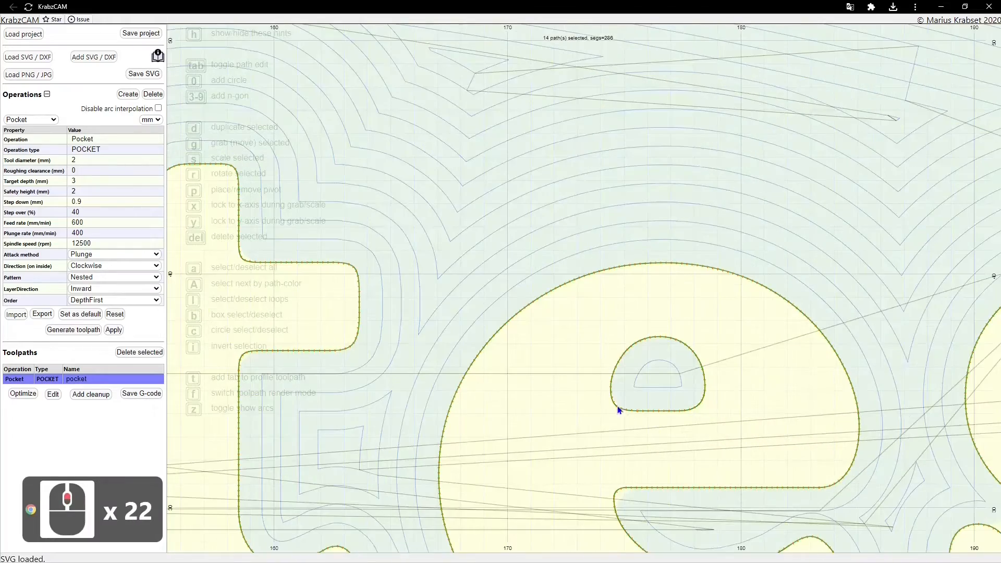
scroll(308, 368, down, 17)
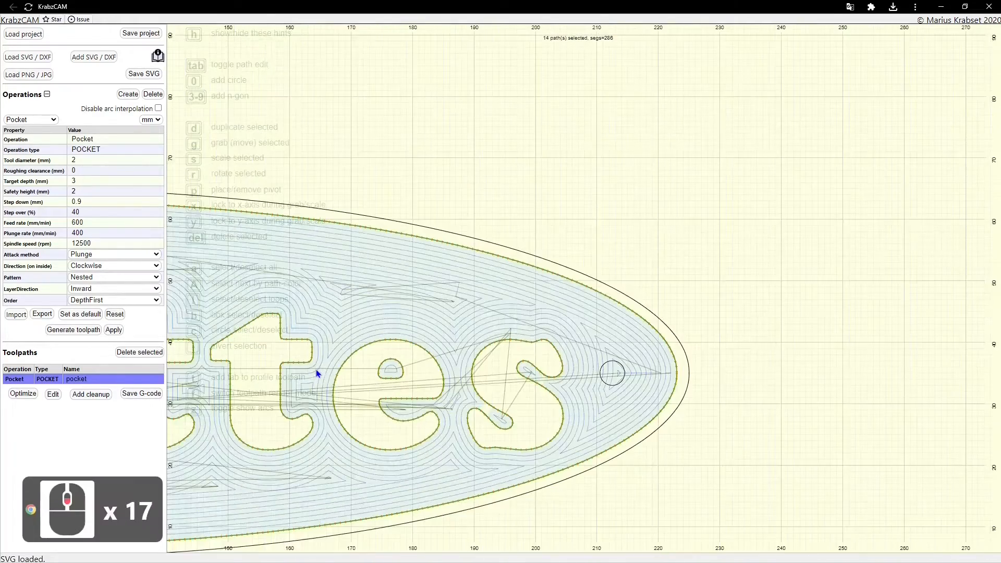
triple_click(98, 380)
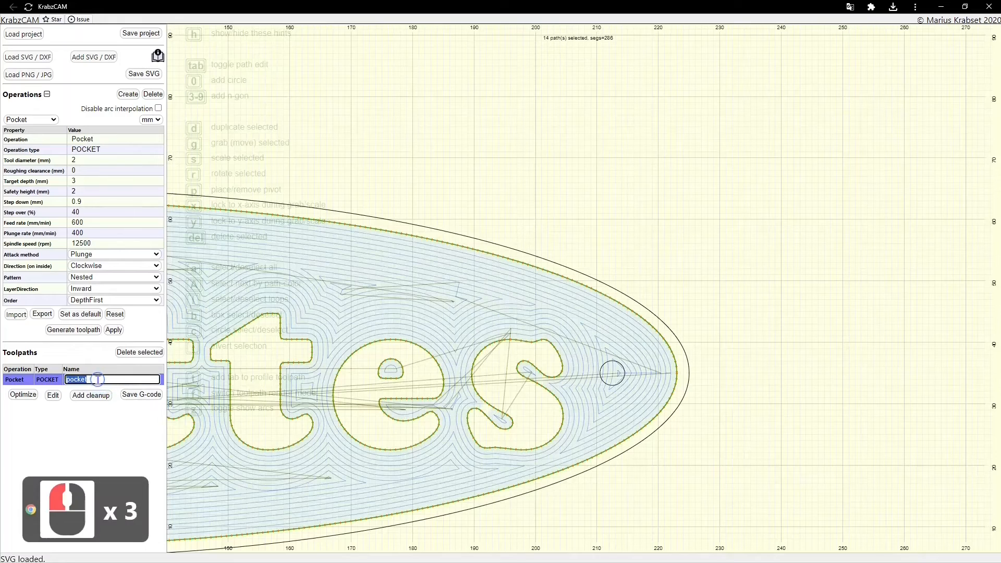
text(po)
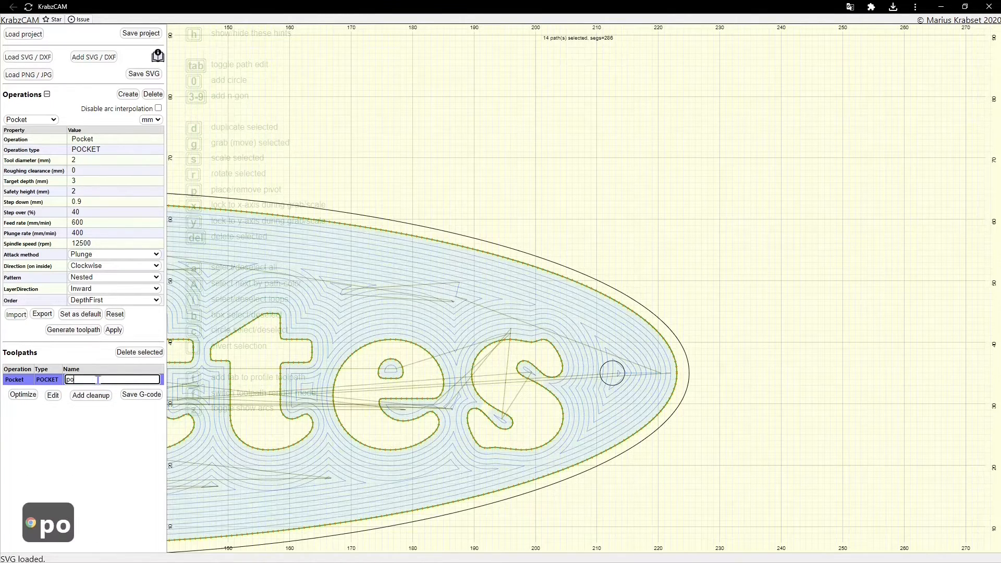
text(che d)
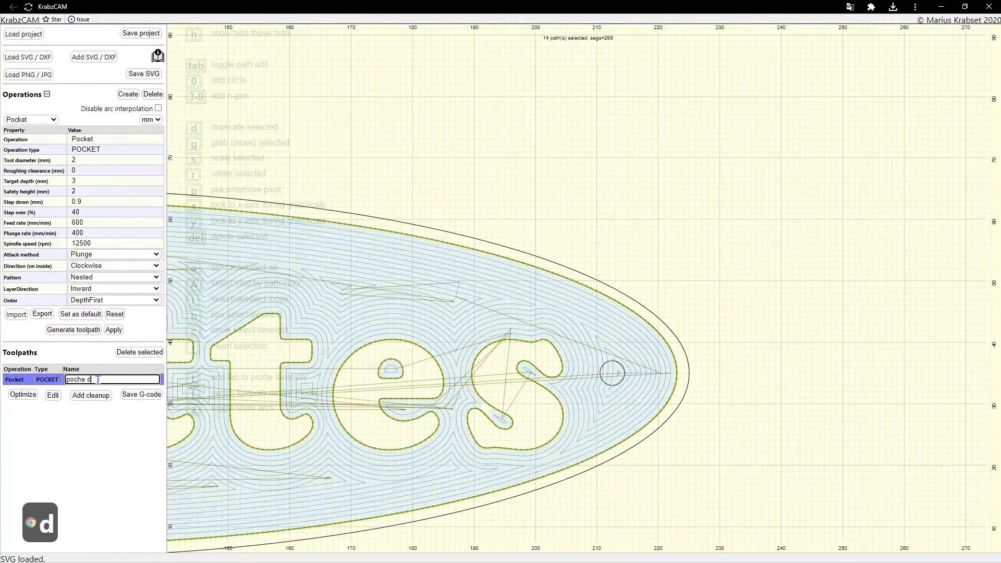
text(2mm)
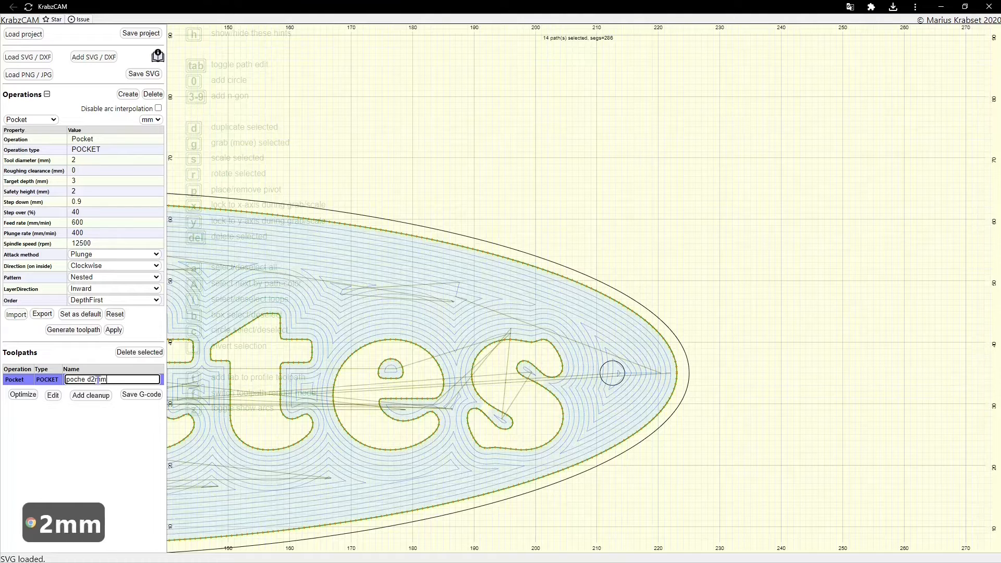
click(100, 405)
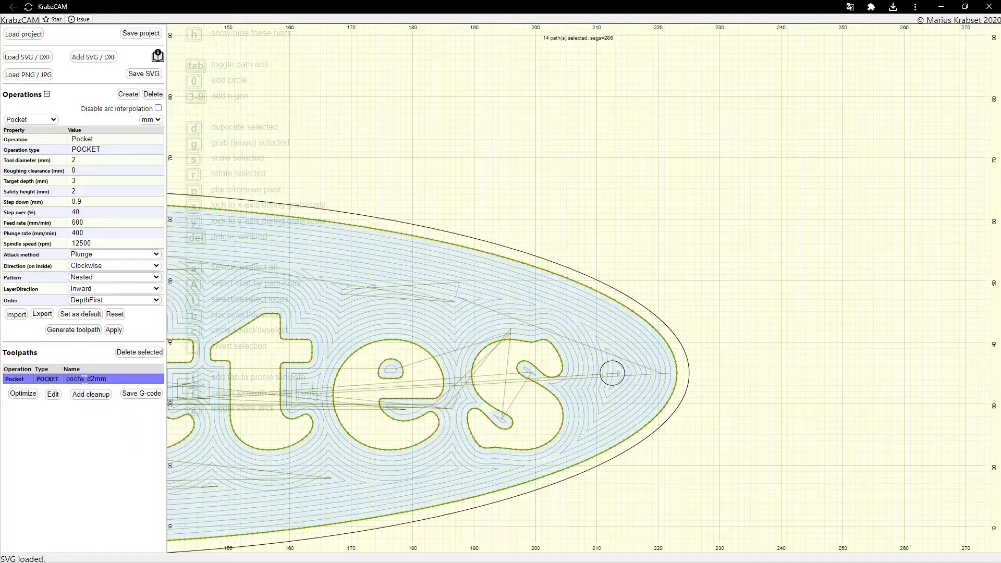
Step: Add a cleanup operation to the "poche d2mm" toolpath with a 0.5 mm step down and a 400 mm/min feed rate
scroll(317, 361, down, 13)
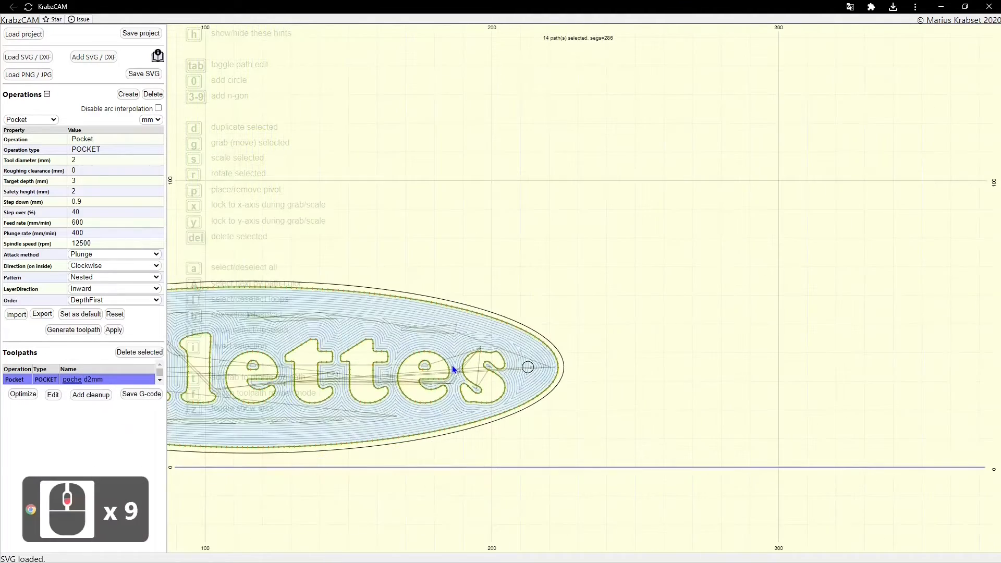
scroll(246, 377, up, 2)
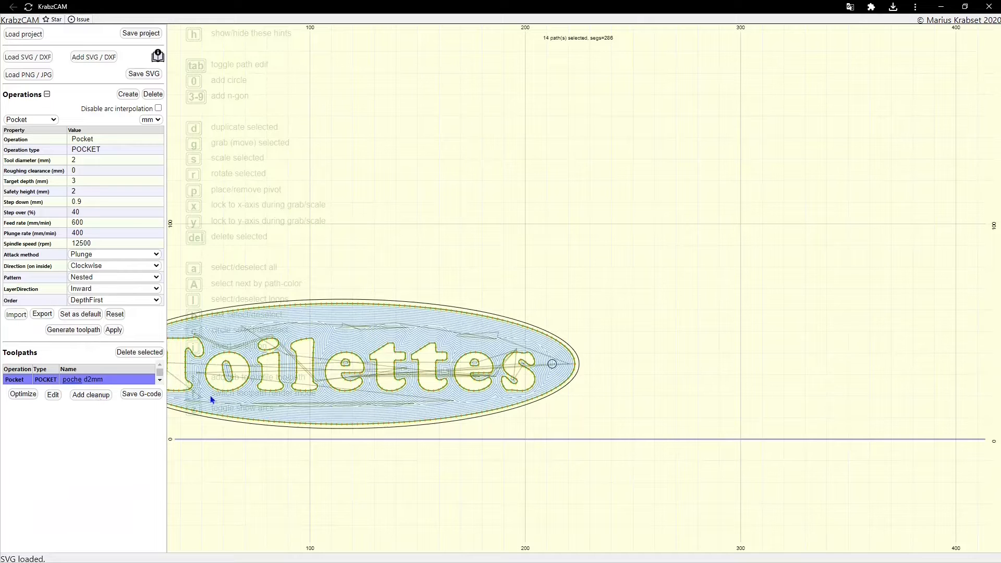
click(93, 395)
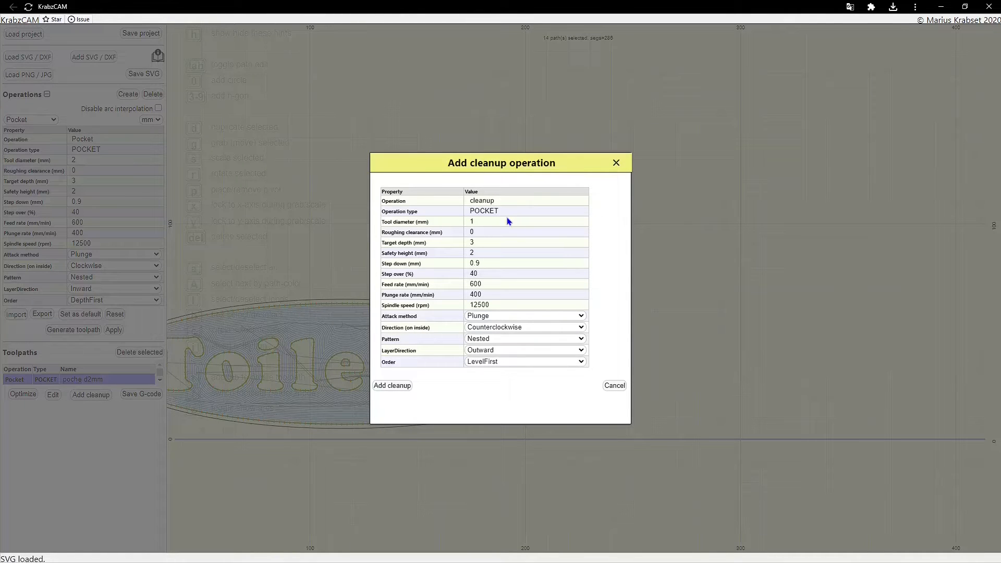
double_click(497, 262)
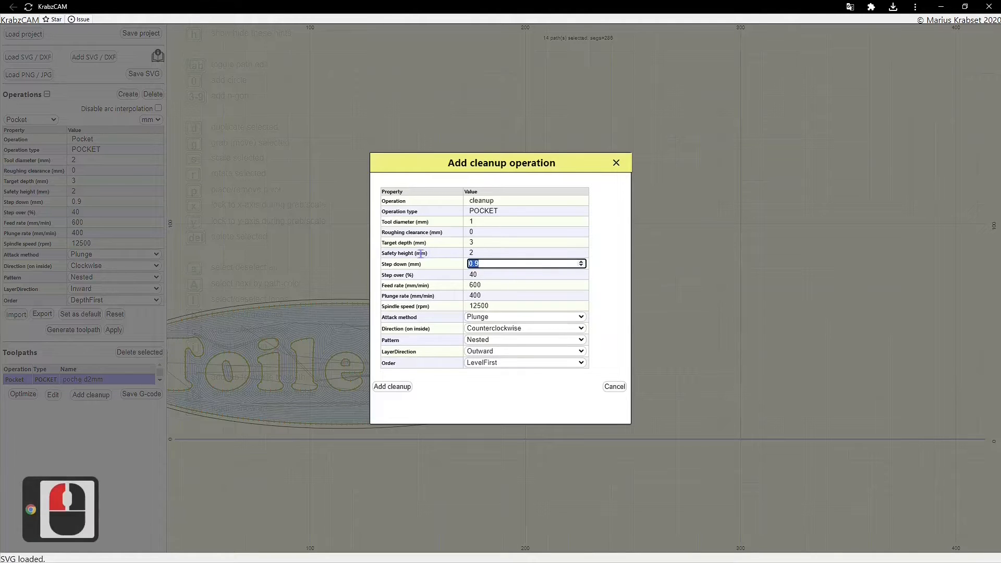
text(0.5)
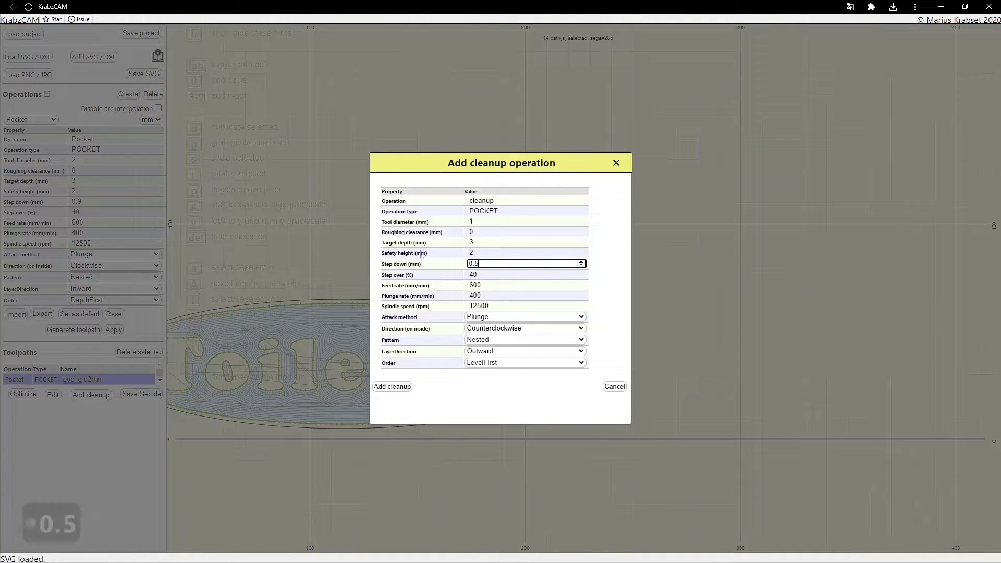
double_click(506, 282)
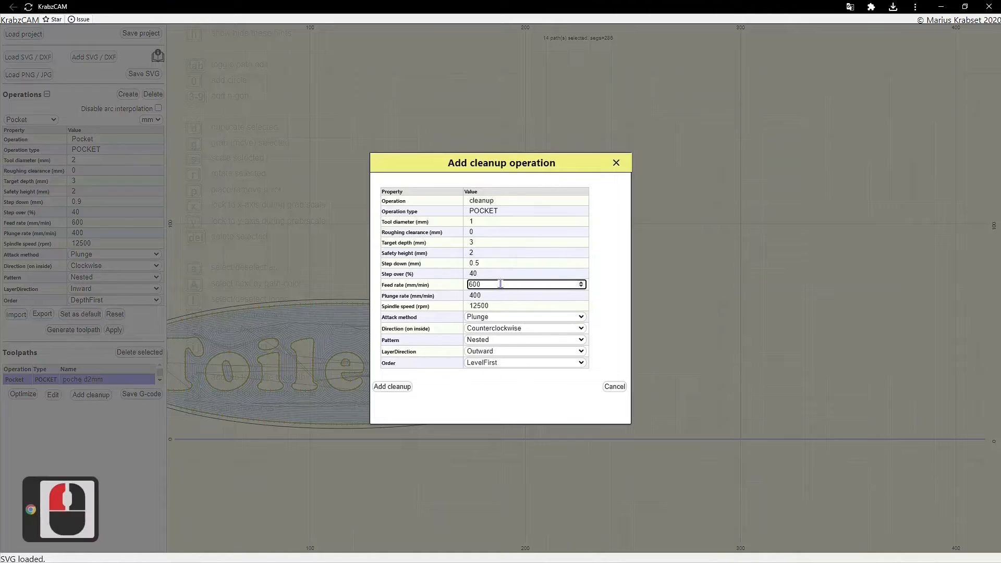
double_click(500, 283)
text(400)
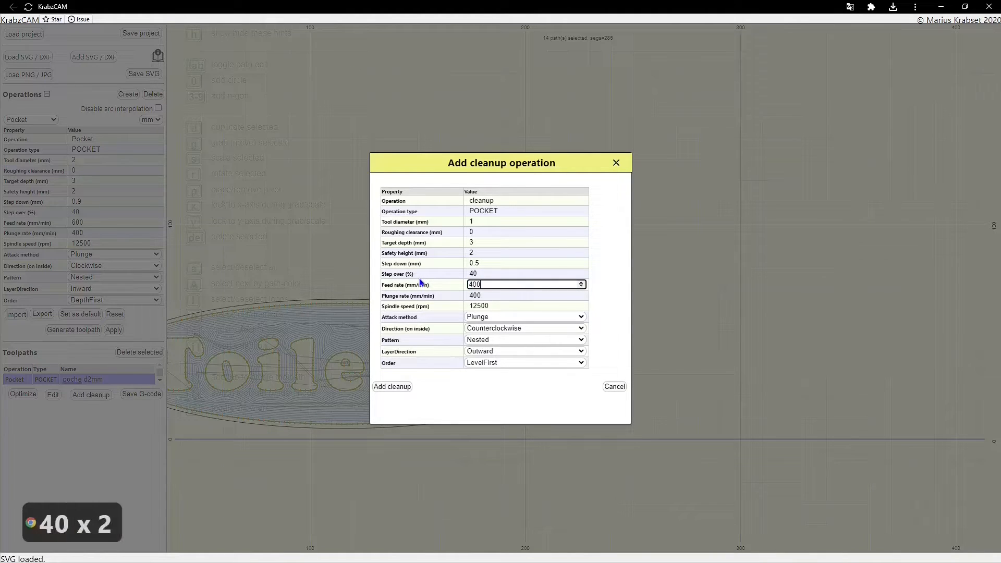
click(614, 402)
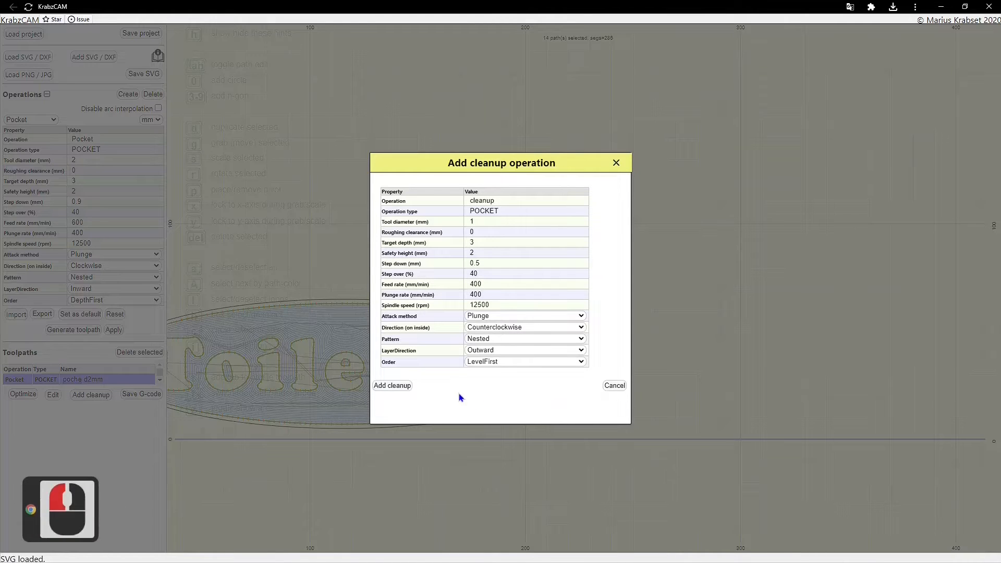
click(394, 385)
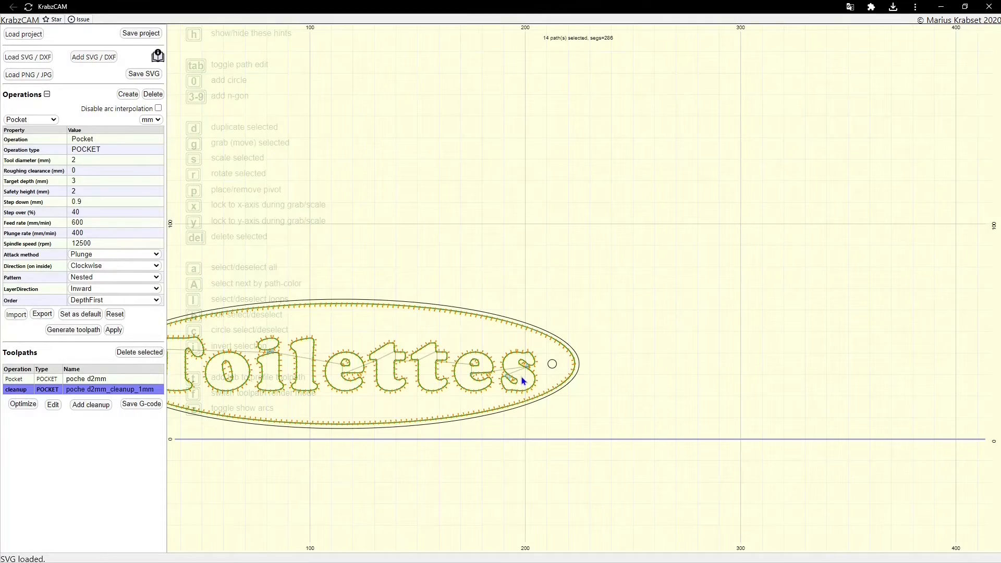
Step: Examine where the cleanup toolpath removes leftover material in the narrow gaps and corners of the "Toilettes" lettering
scroll(523, 382, up, 17)
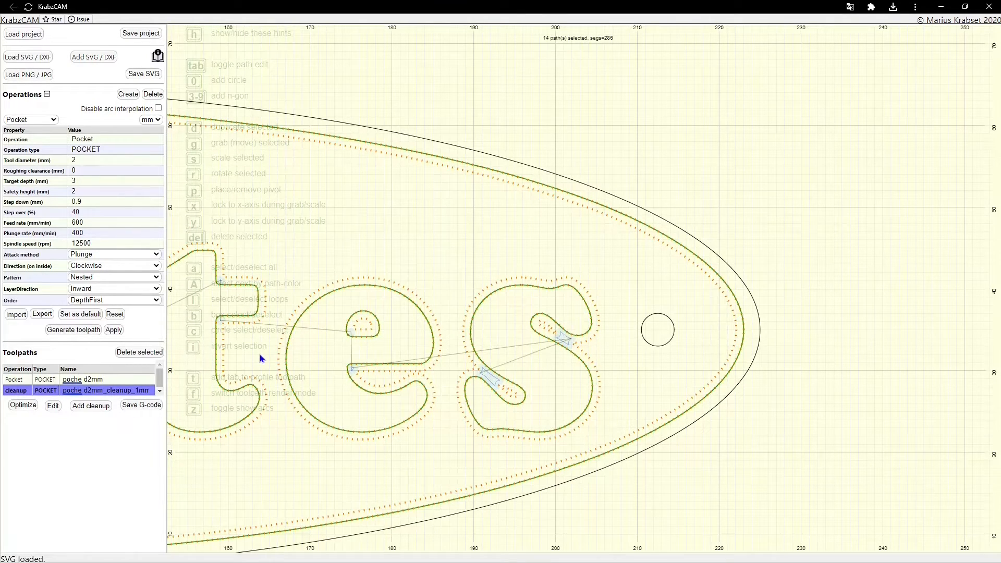
scroll(261, 359, down, 6)
scroll(237, 344, up, 14)
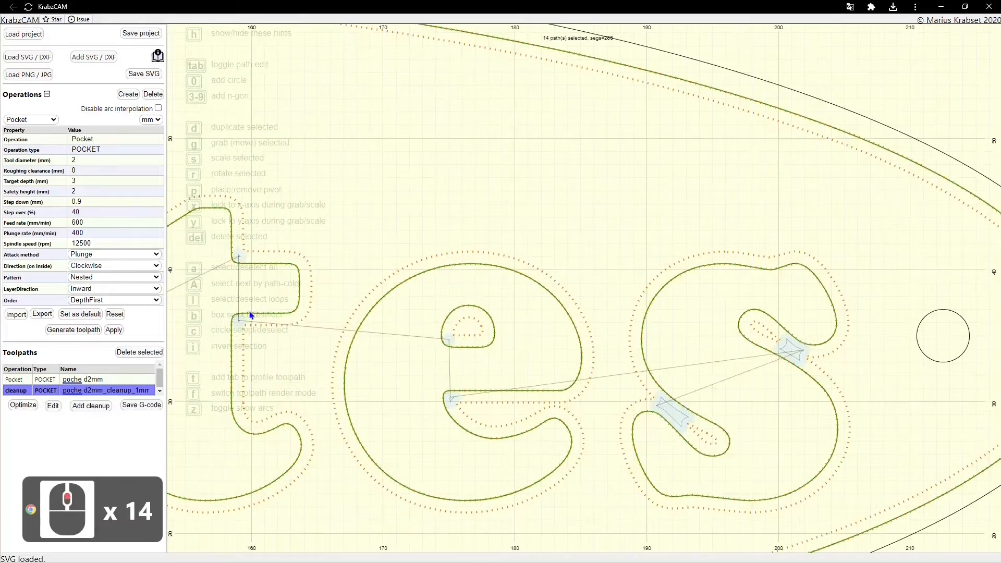
scroll(225, 303, down, 17)
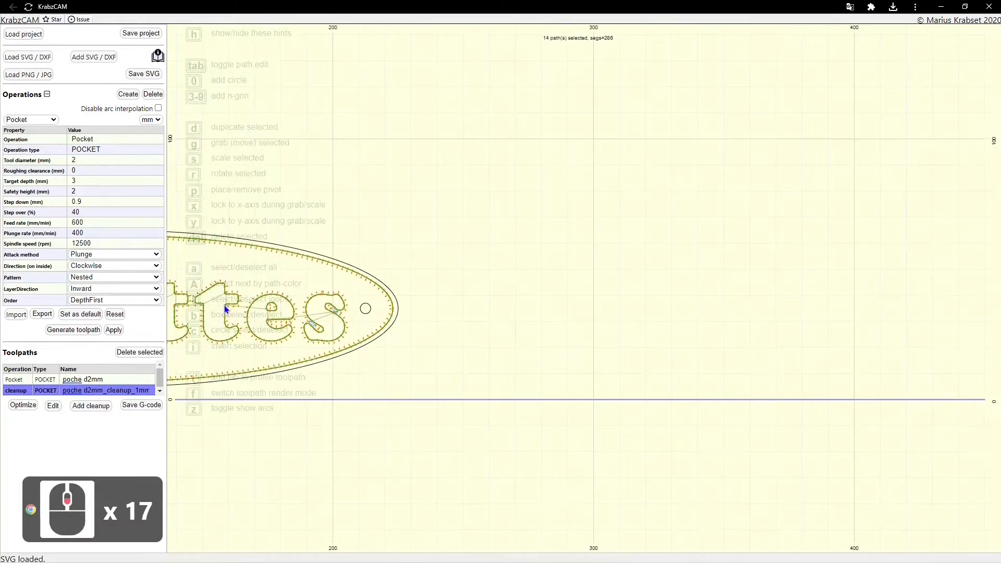
scroll(215, 331, up, 1)
drag(214, 330, 659, 330)
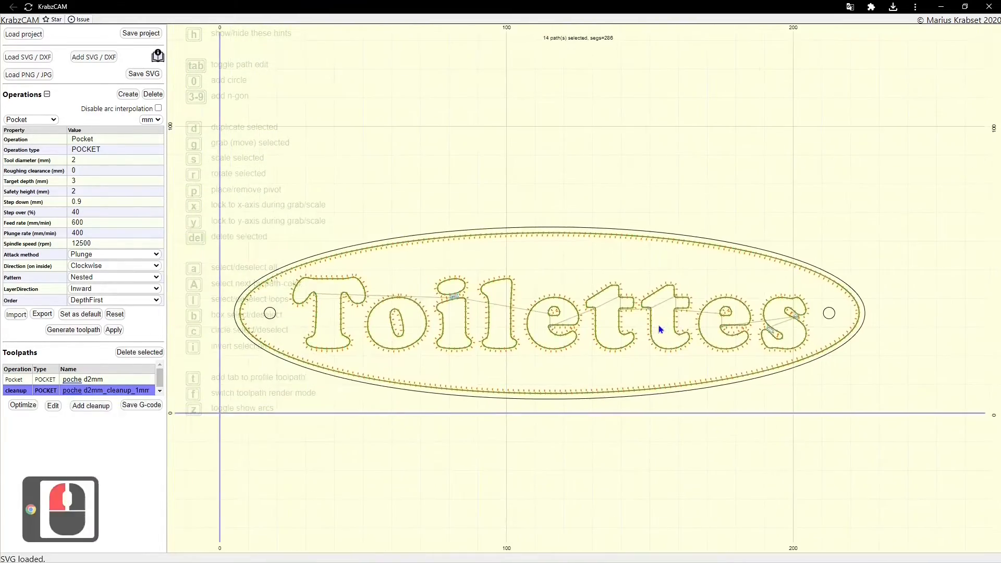
scroll(480, 290, up, 8)
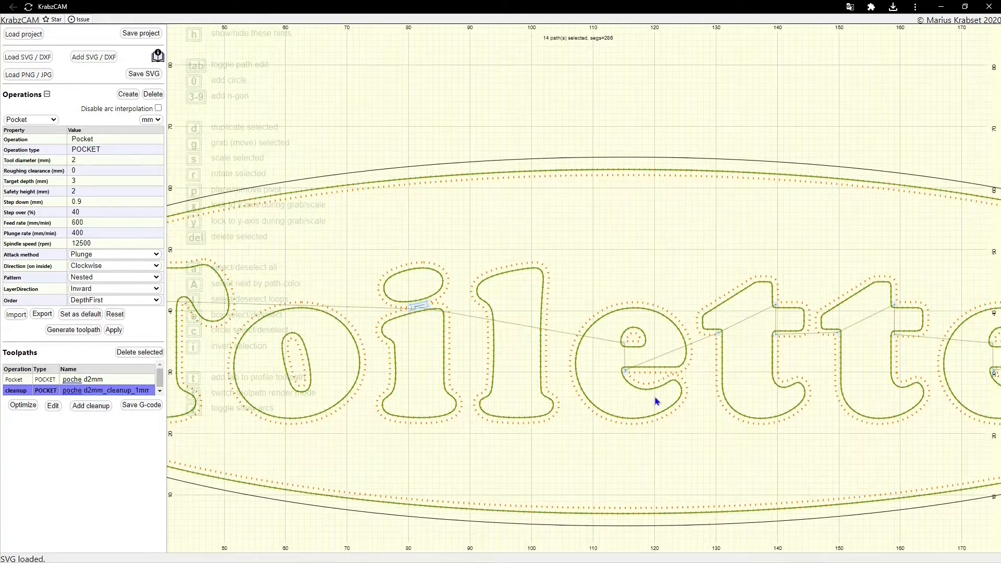
scroll(271, 342, down, 13)
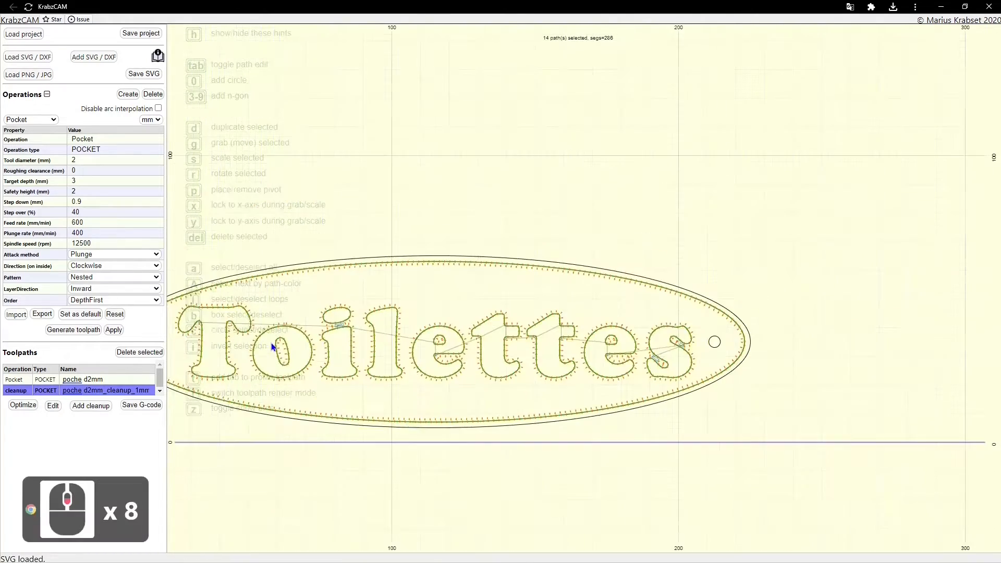
click(308, 362)
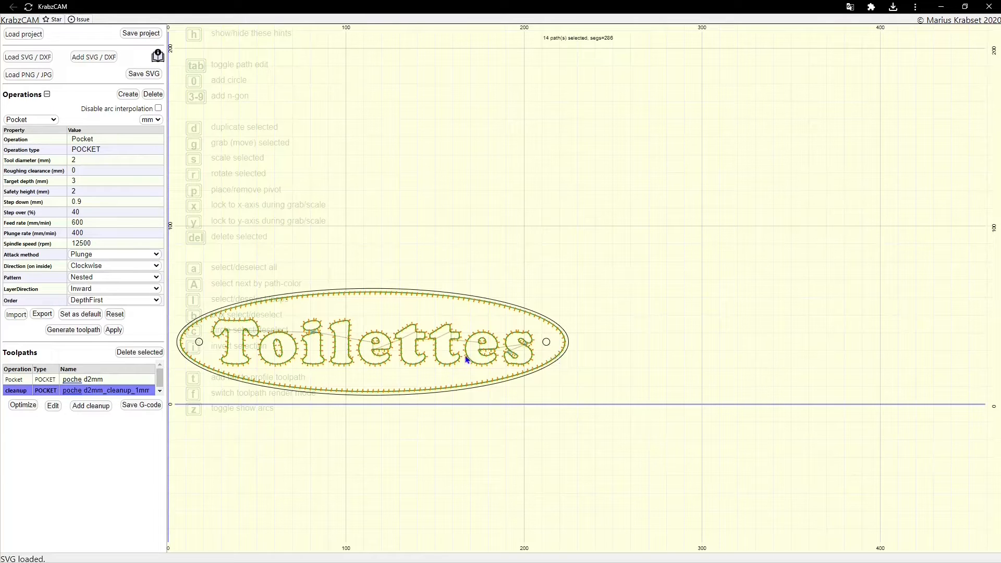
drag(325, 252, 326, 255)
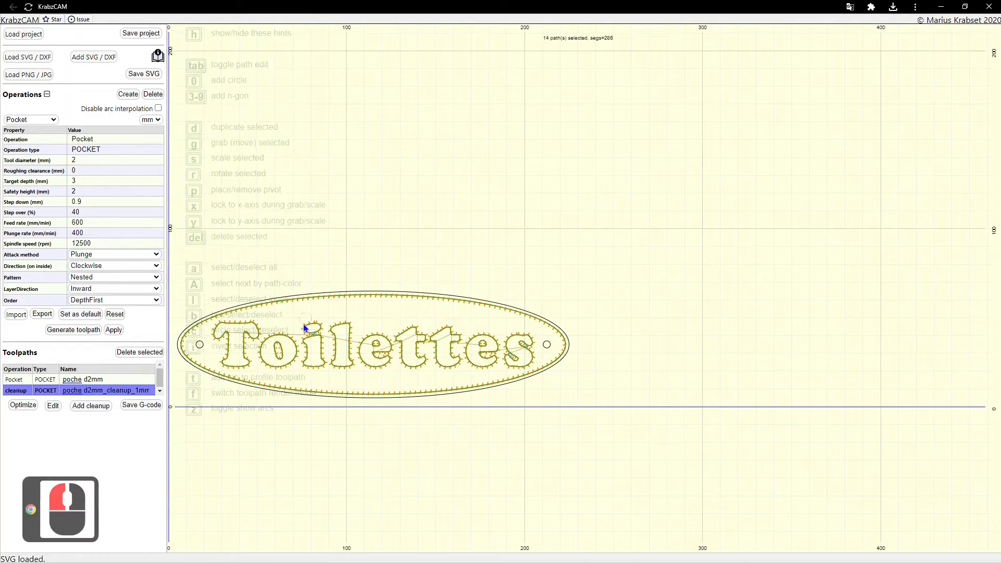
Step: Deselect all paths and select only the two mounting hole circles at the ends of the sign
click(265, 274)
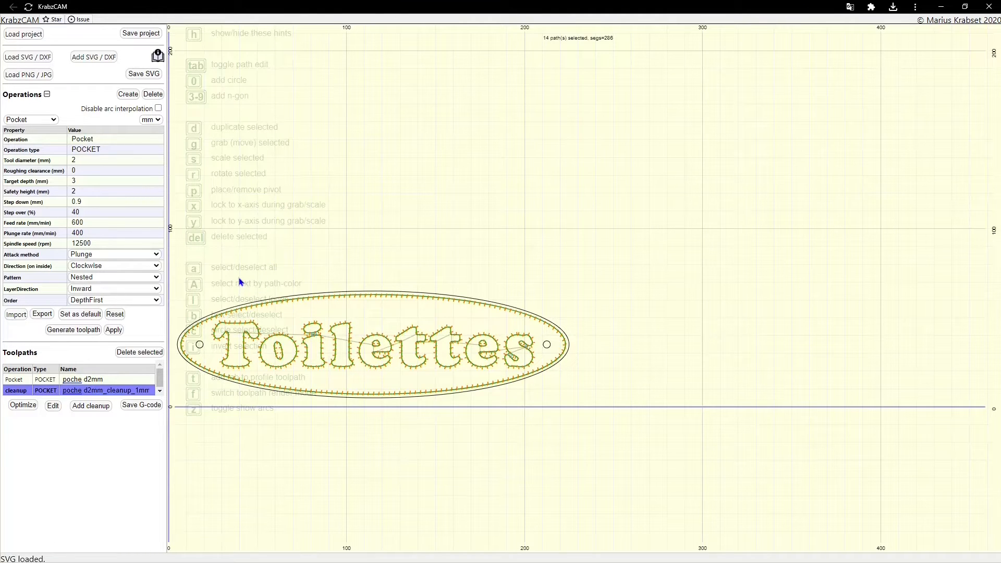
key(a)
key(b)
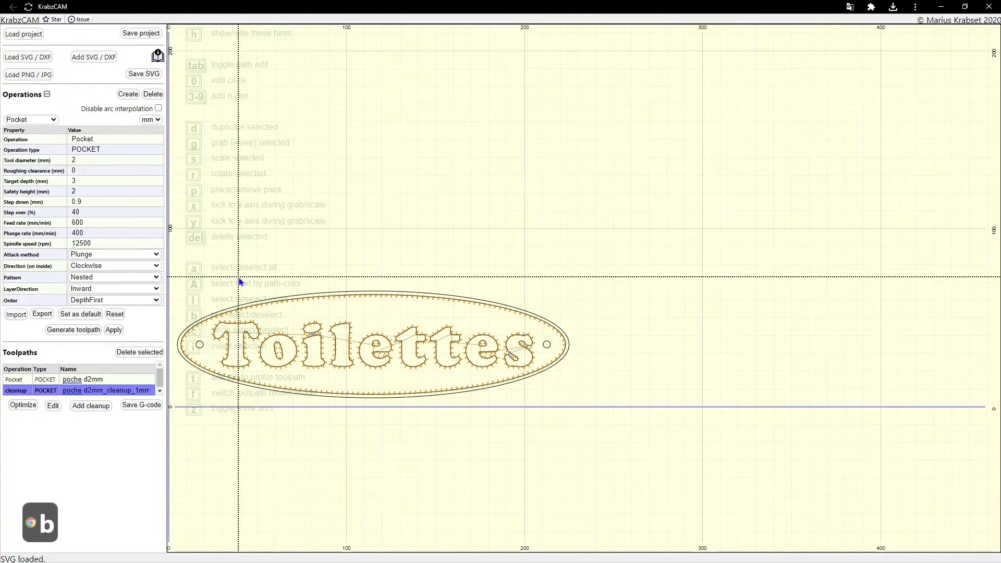
drag(205, 351, 194, 339)
key(b)
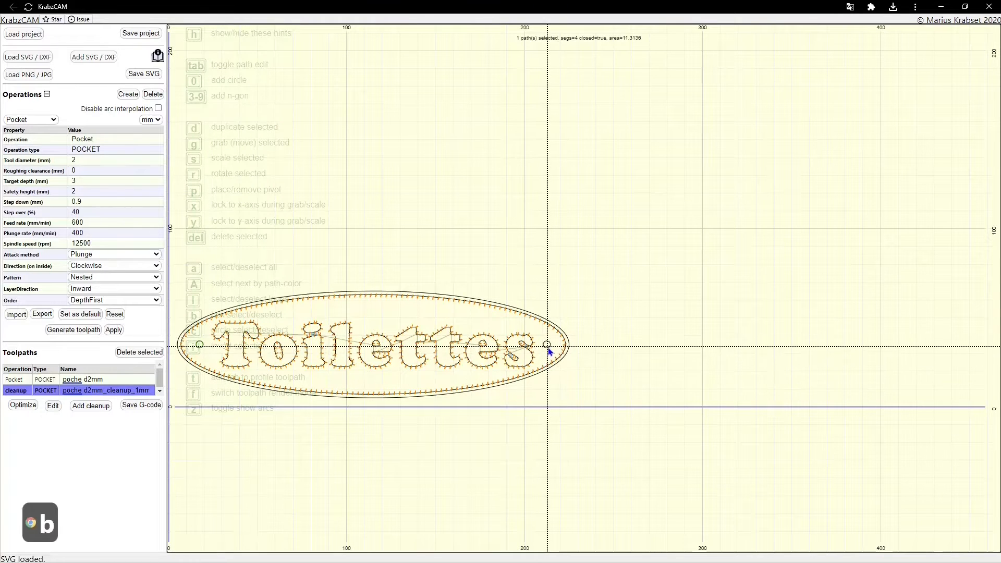
drag(551, 351, 546, 346)
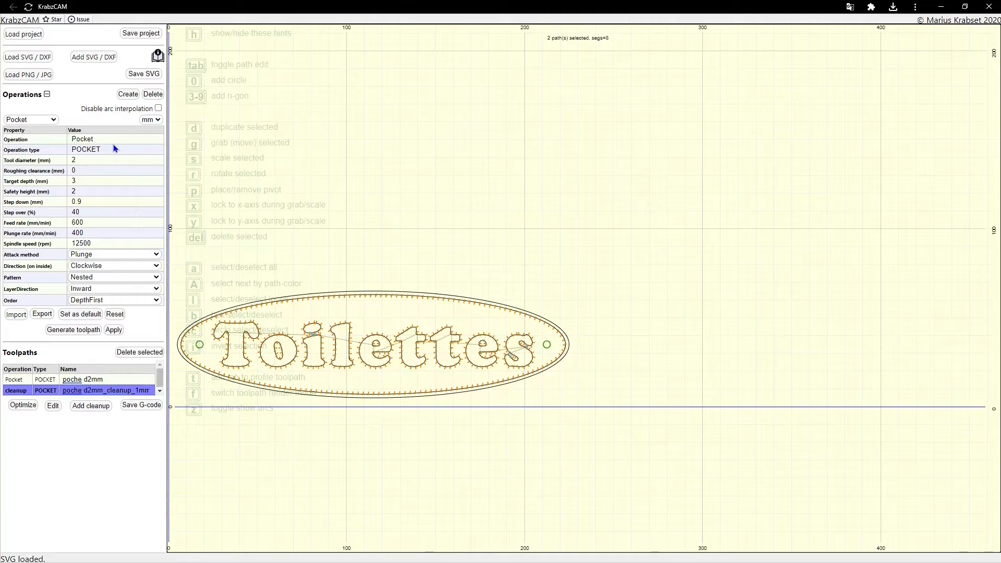
Step: Set the pocket operation's target depth to 8.7 mm and its step down to 0.9 mm
triple_click(90, 178)
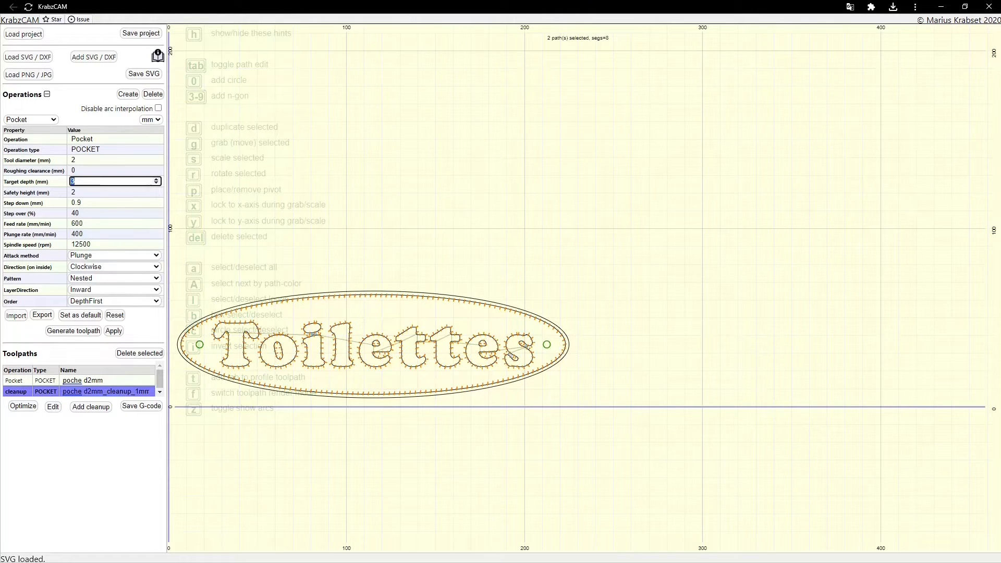
text(5)
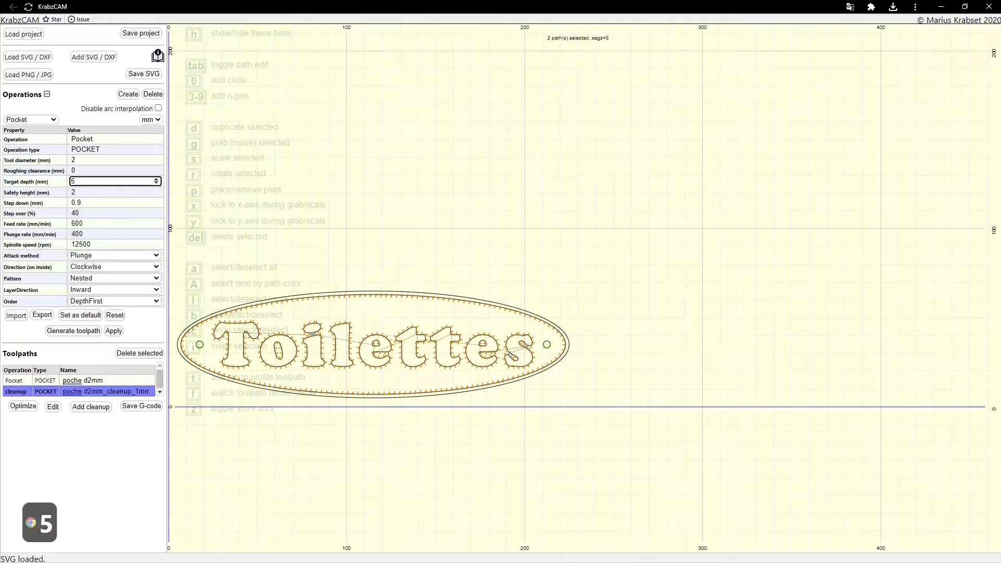
key(BackSpace)
text(8.7)
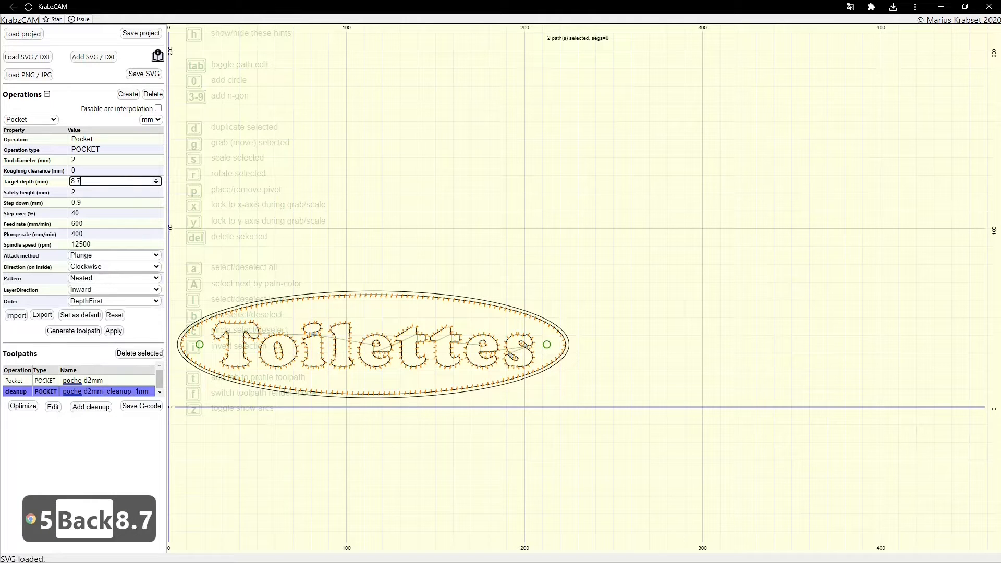
click(228, 251)
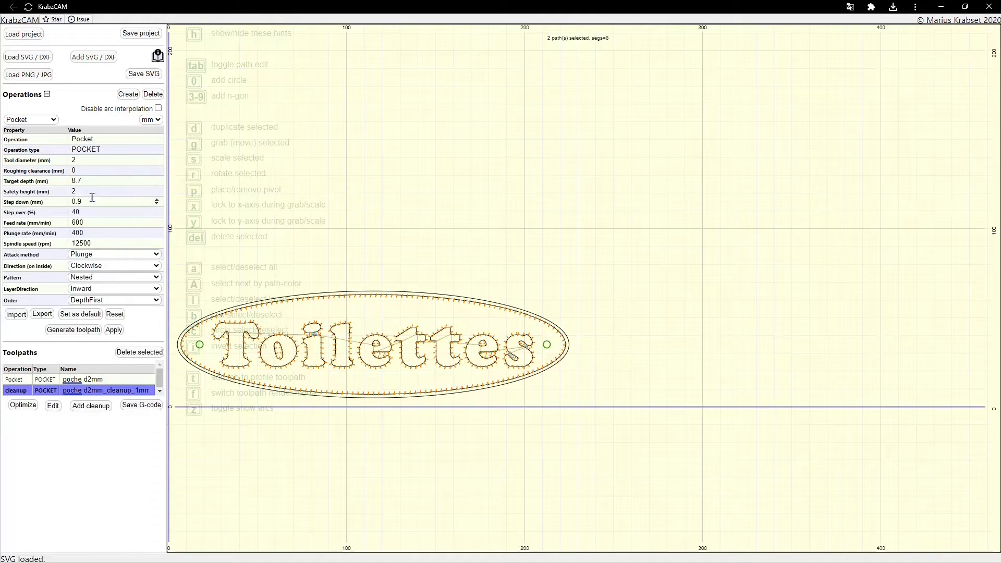
click(92, 200)
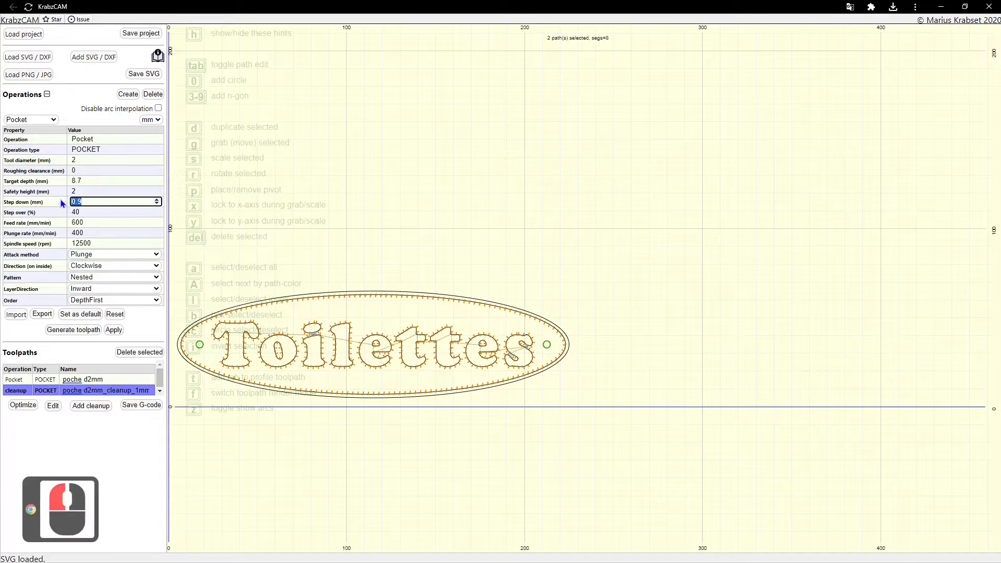
text(1)
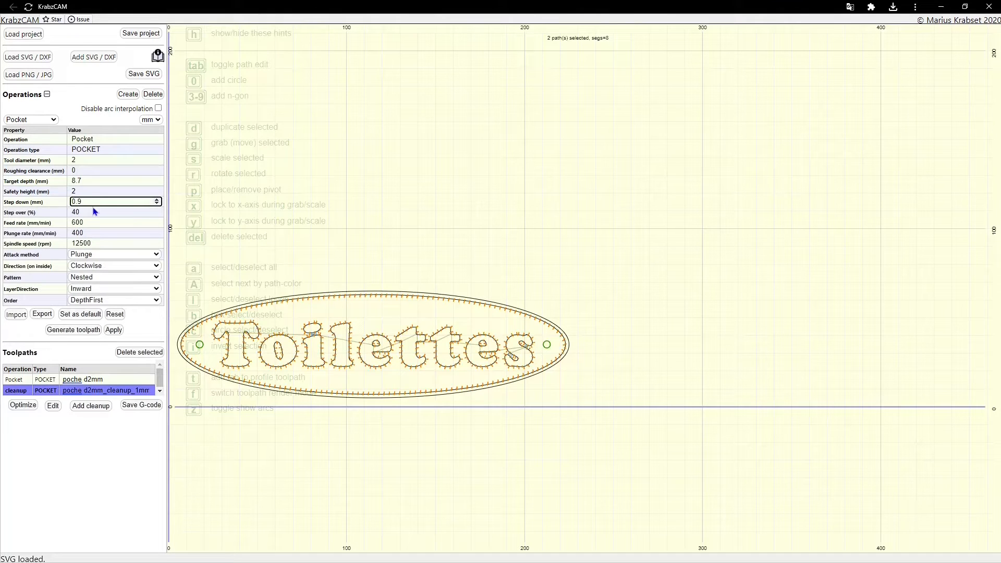
Step: Set the pocket operation's step down to 1 mm and generate the toolpath for the two mounting holes
double_click(89, 203)
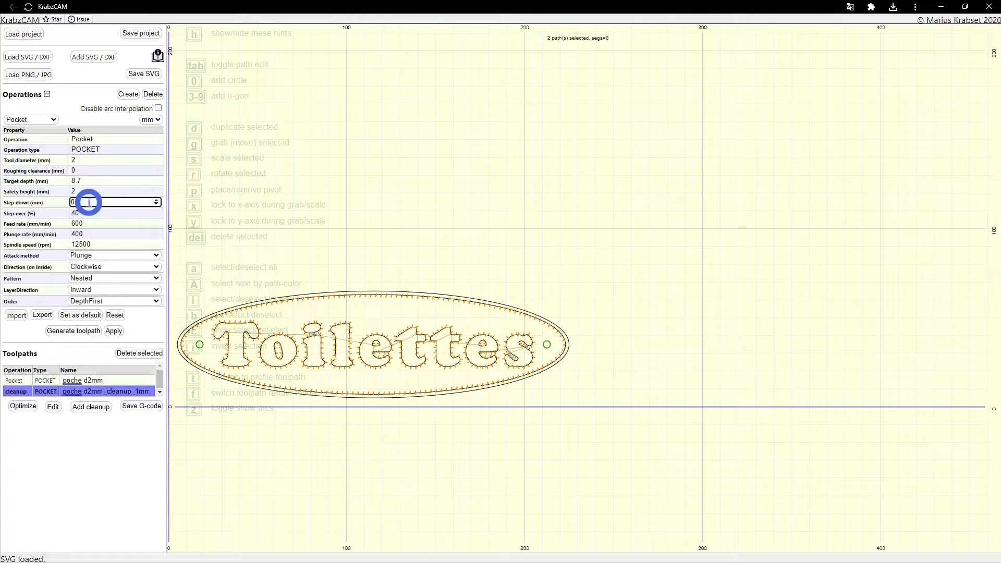
text(1)
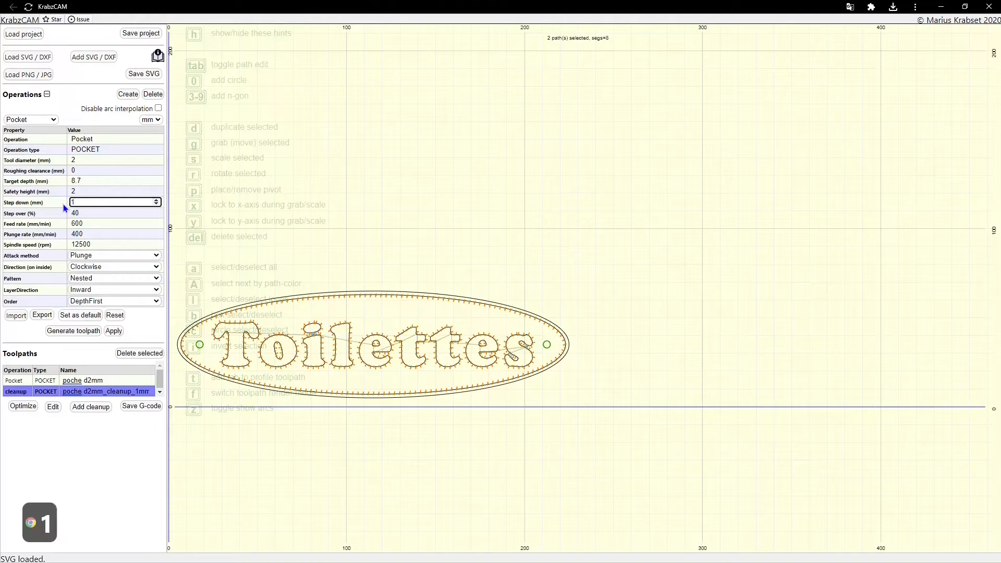
click(85, 213)
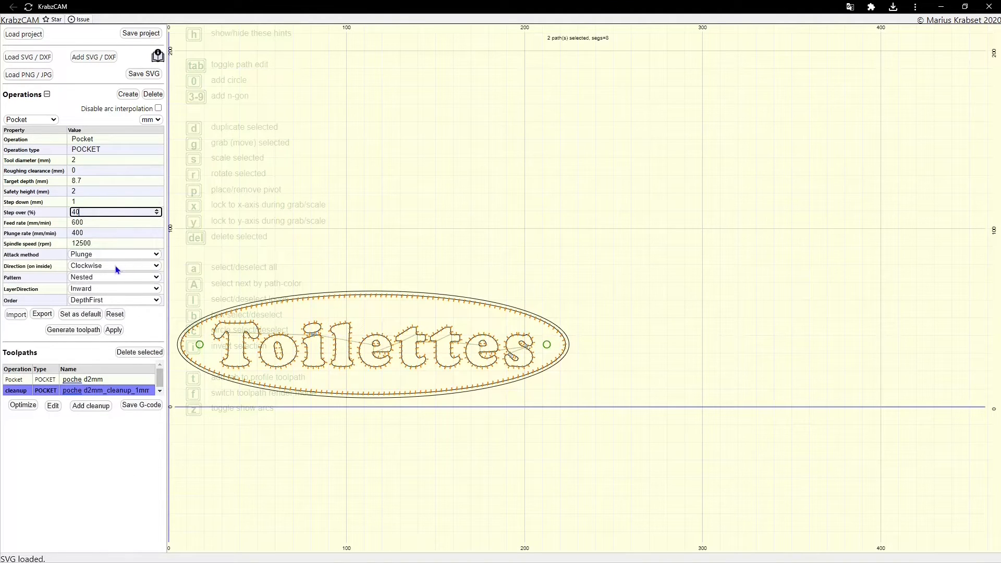
click(80, 331)
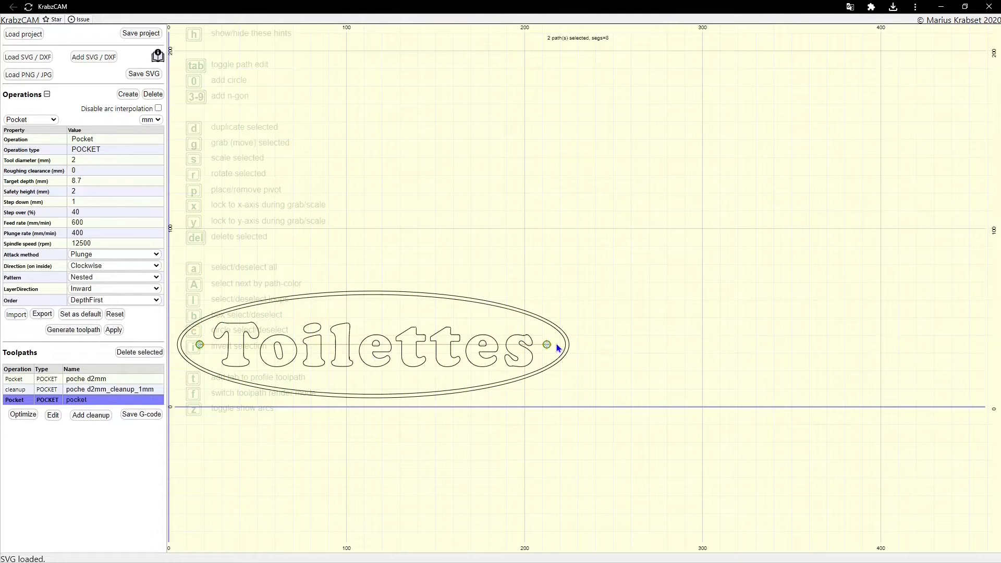
Step: Rename the mounting holes' pocket toolpath as "trou d2mm"
click(106, 401)
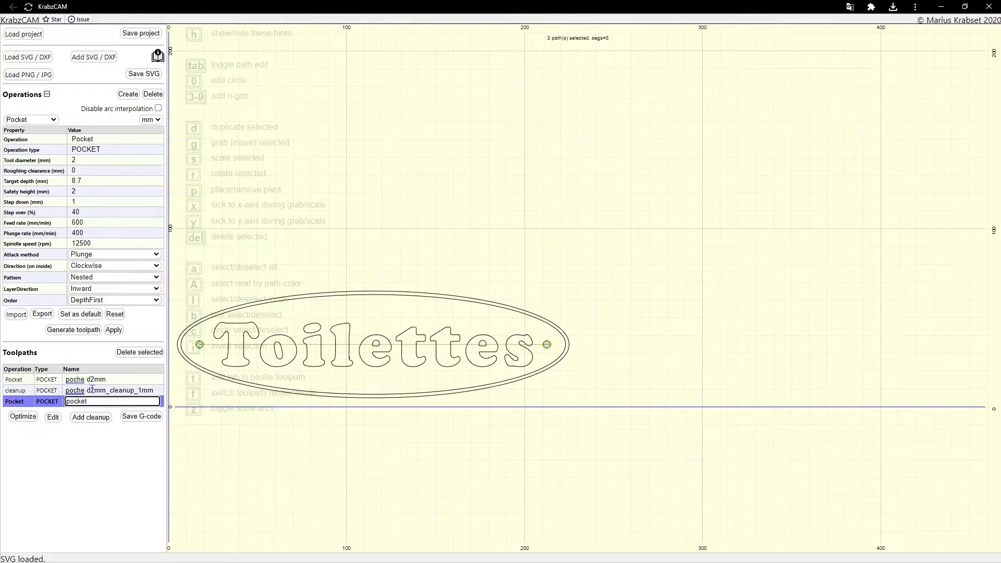
click(93, 391)
click(77, 387)
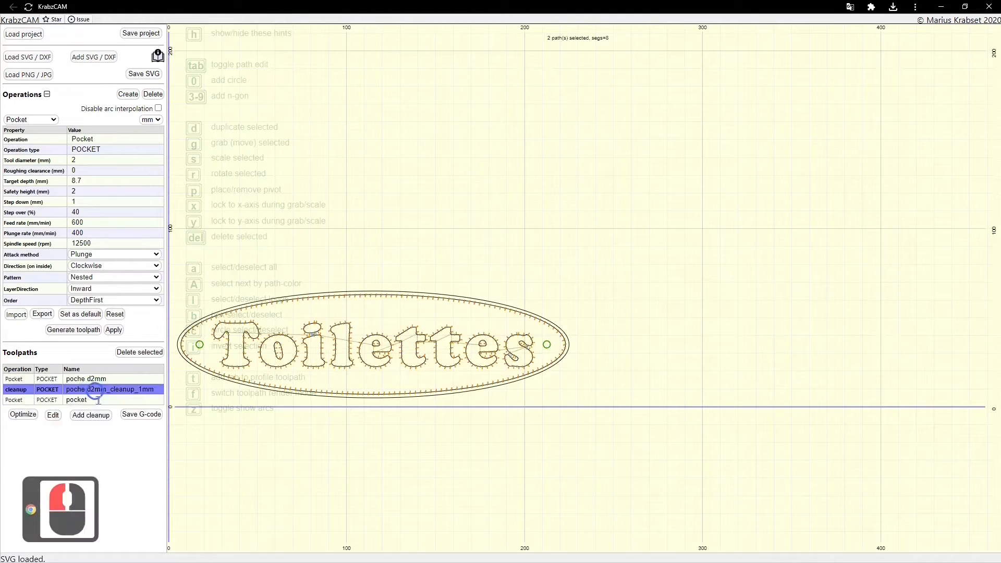
click(95, 390)
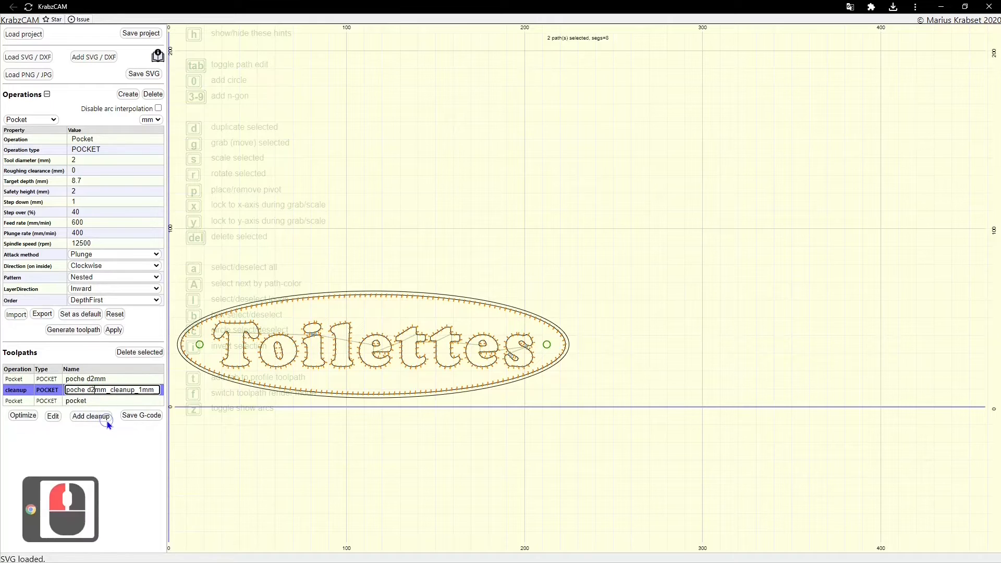
double_click(99, 400)
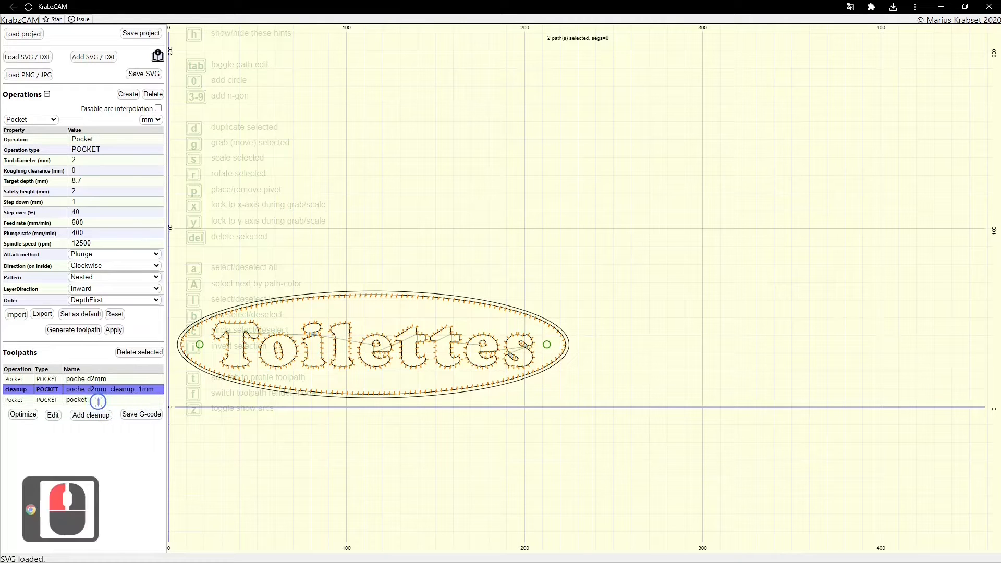
click(104, 402)
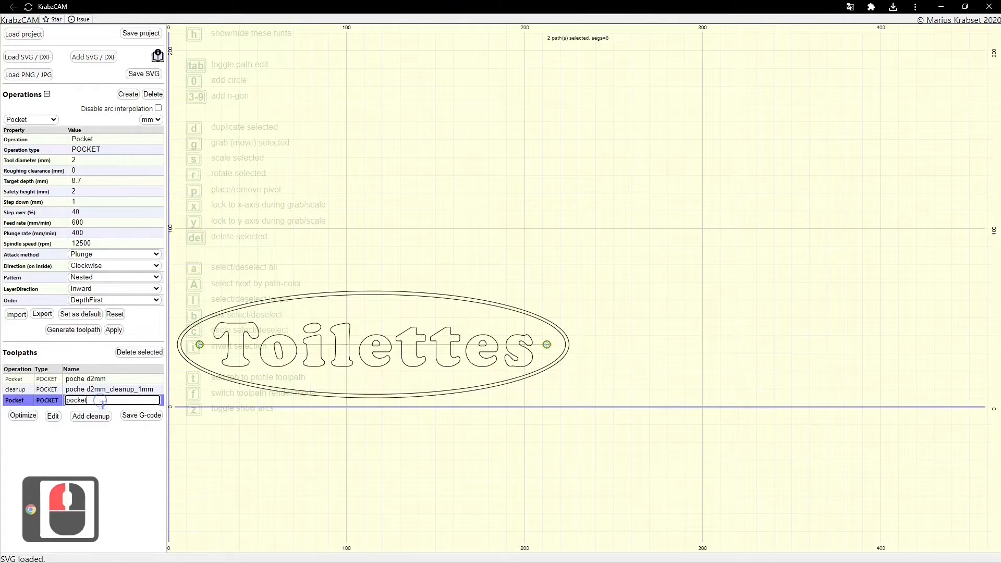
key(BackSpace)
key(BackSpace)
key(BackSpace)
key(BackSpace)
key(BackSpace)
key(BackSpace)
key(BackSpace)
key(BackSpace)
key(BackSpace)
key(BackSpace)
key(BackSpace)
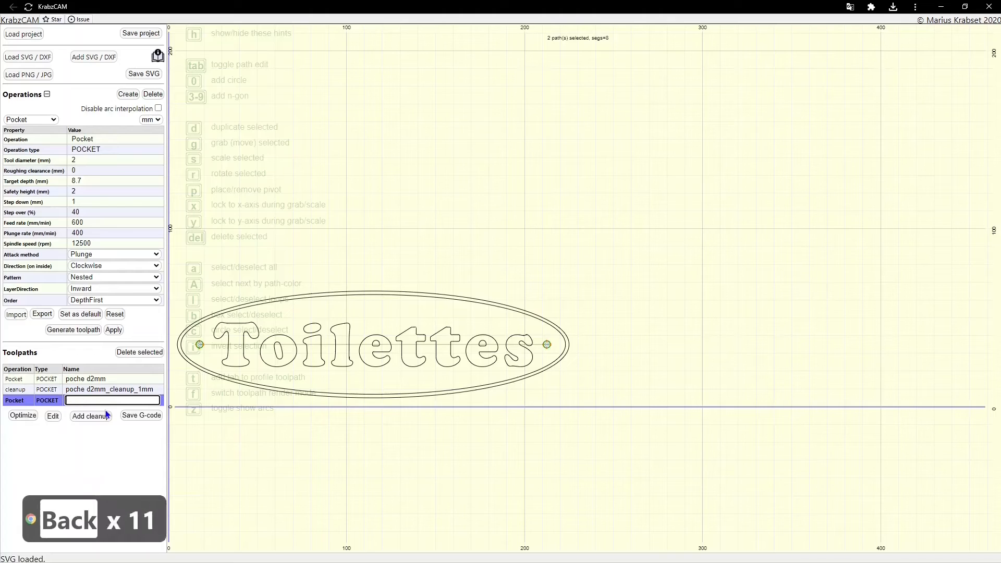
text(trou)
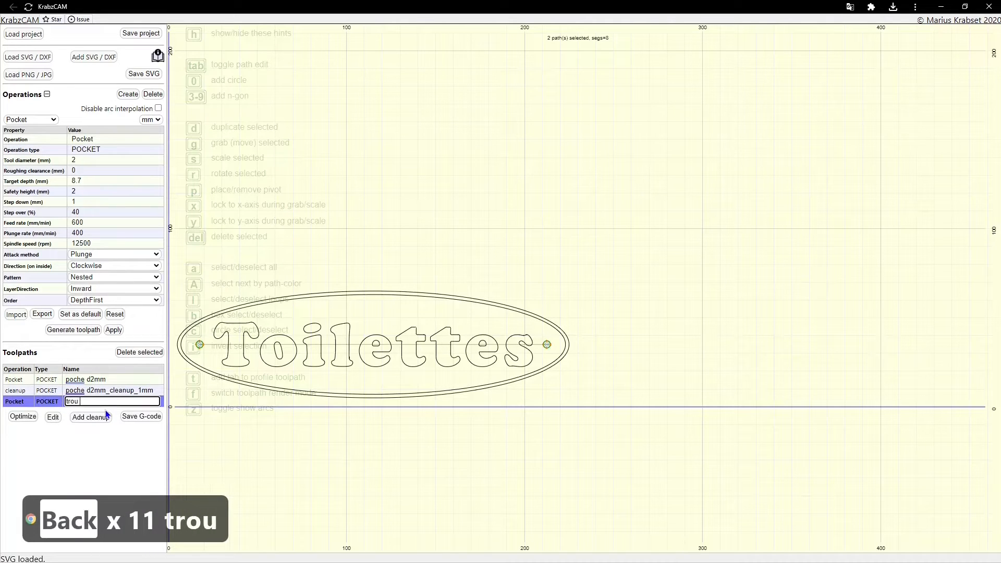
text( d2mm)
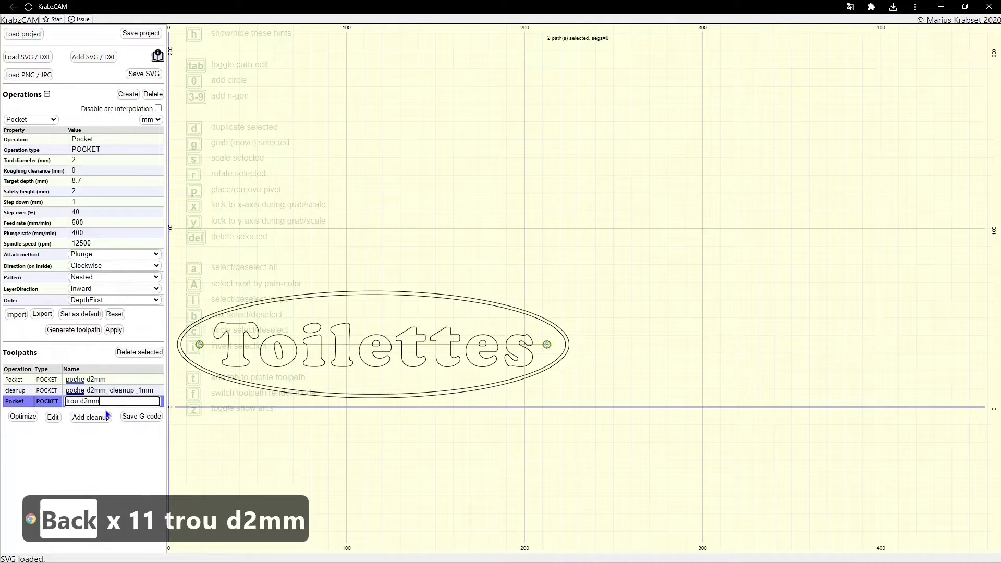
key(Return)
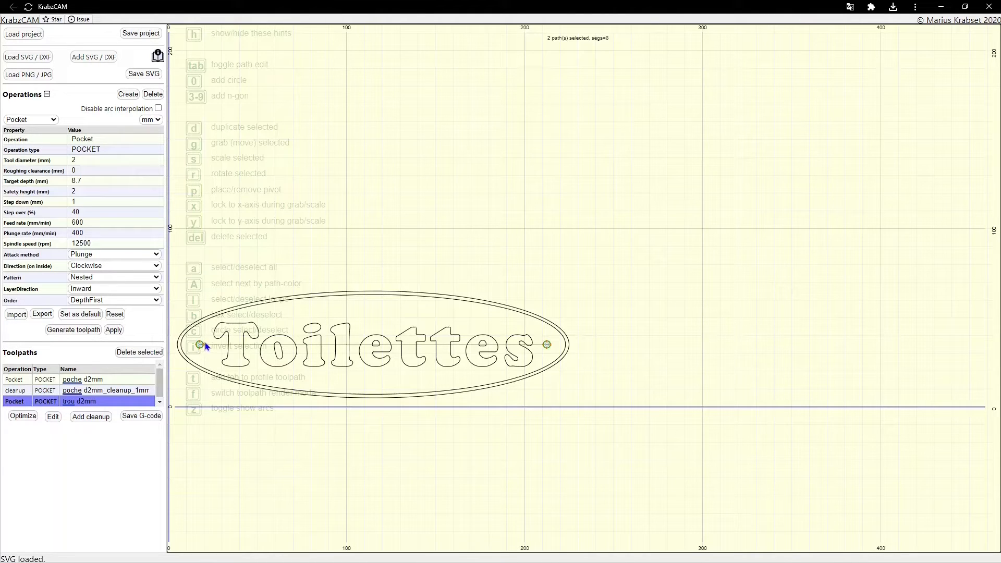
click(92, 455)
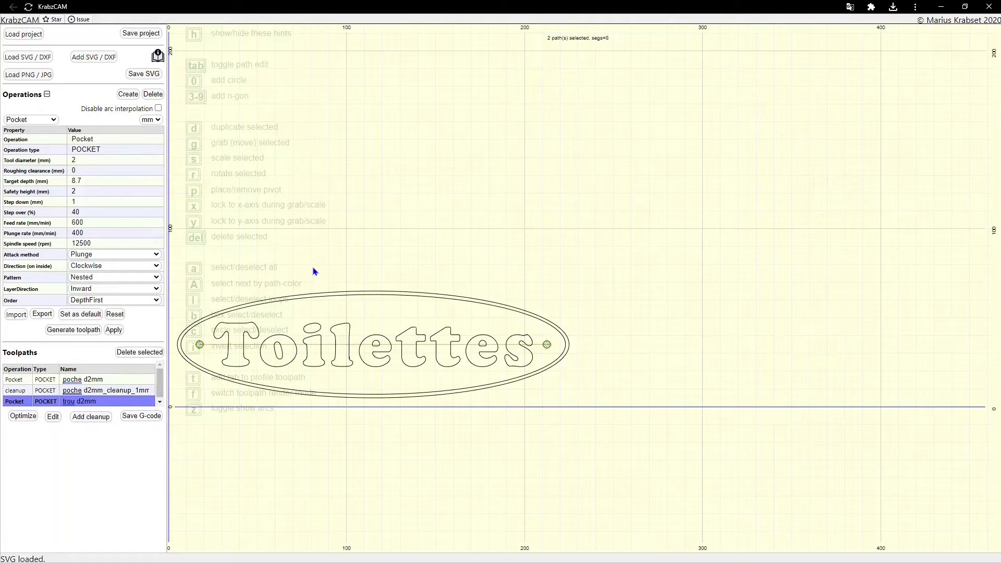
Step: Deselect the two hole circles and select only the sign's outer ellipse
click(281, 272)
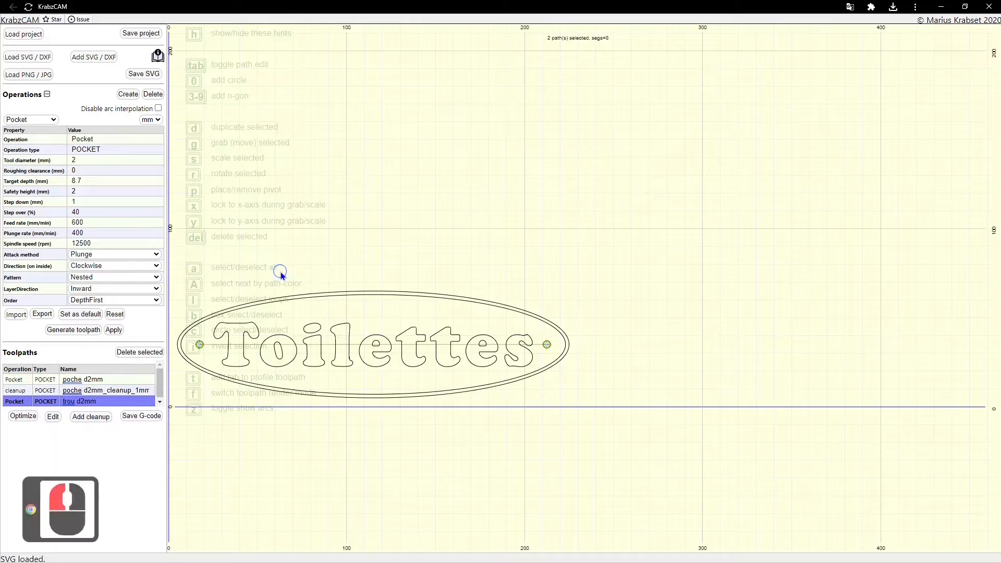
key(a)
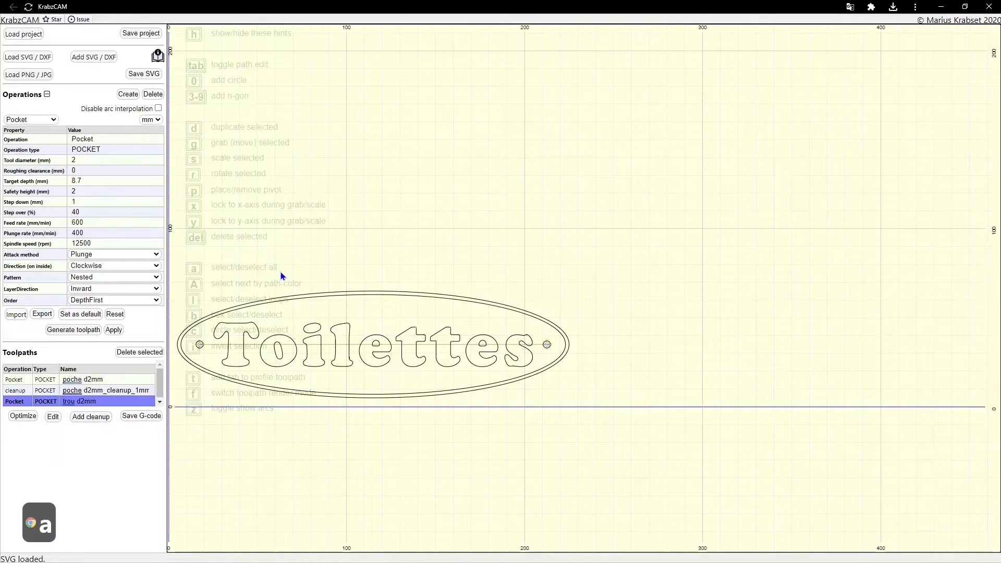
key(b)
drag(281, 277, 280, 303)
click(277, 300)
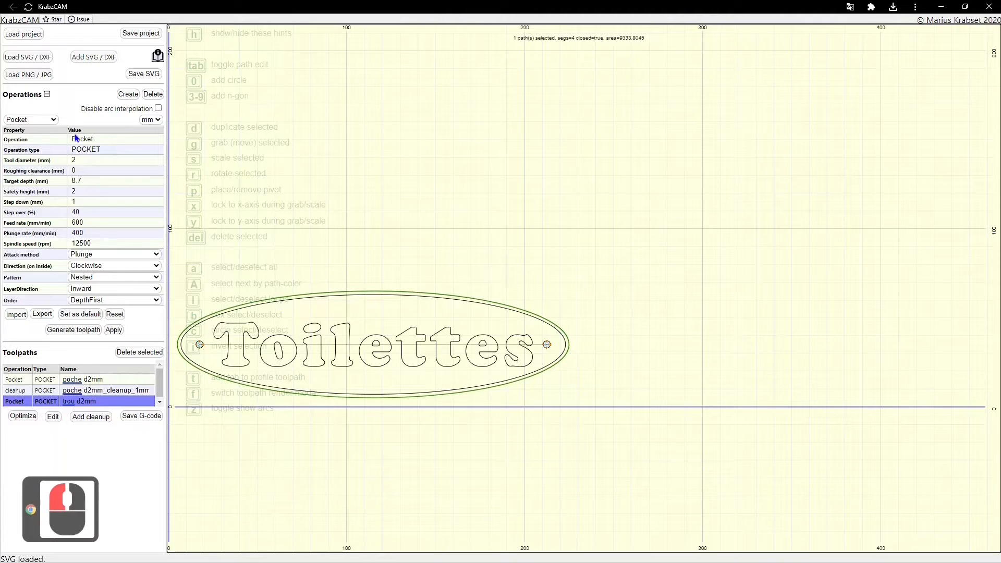
Step: Choose the Profile outside operation for the outer ellipse and set its tool diameter to 2 mm
click(54, 120)
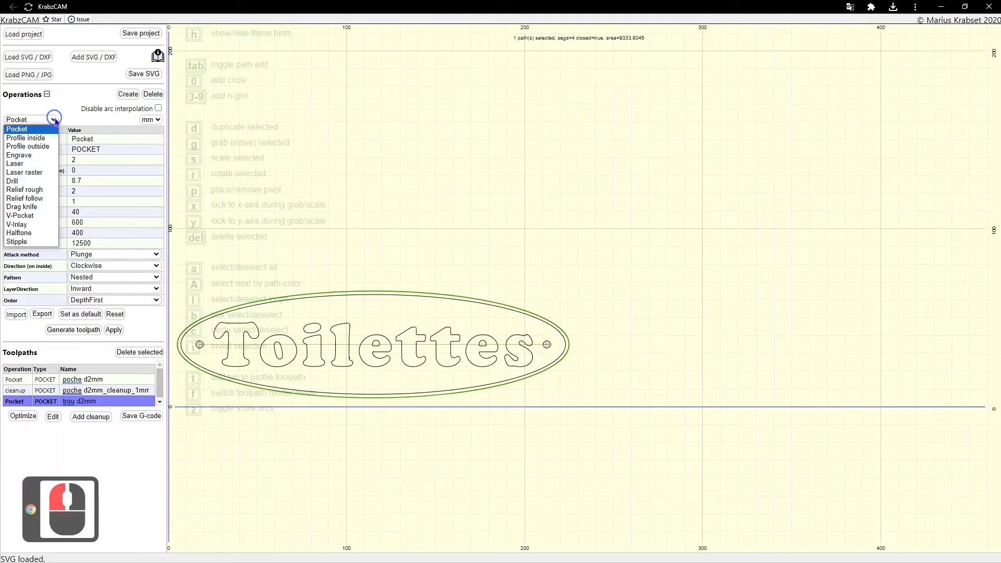
click(33, 146)
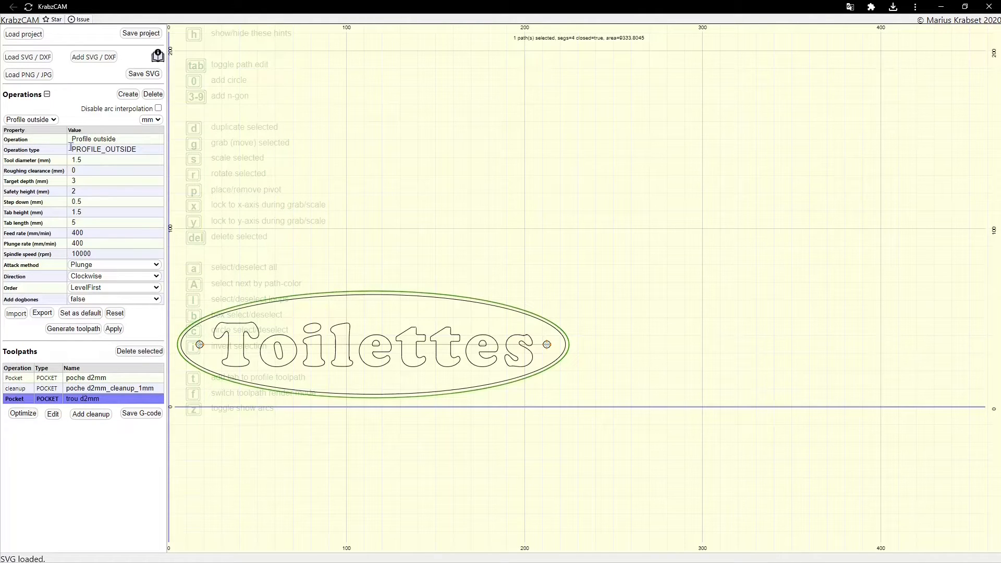
double_click(92, 159)
drag(62, 163, 54, 163)
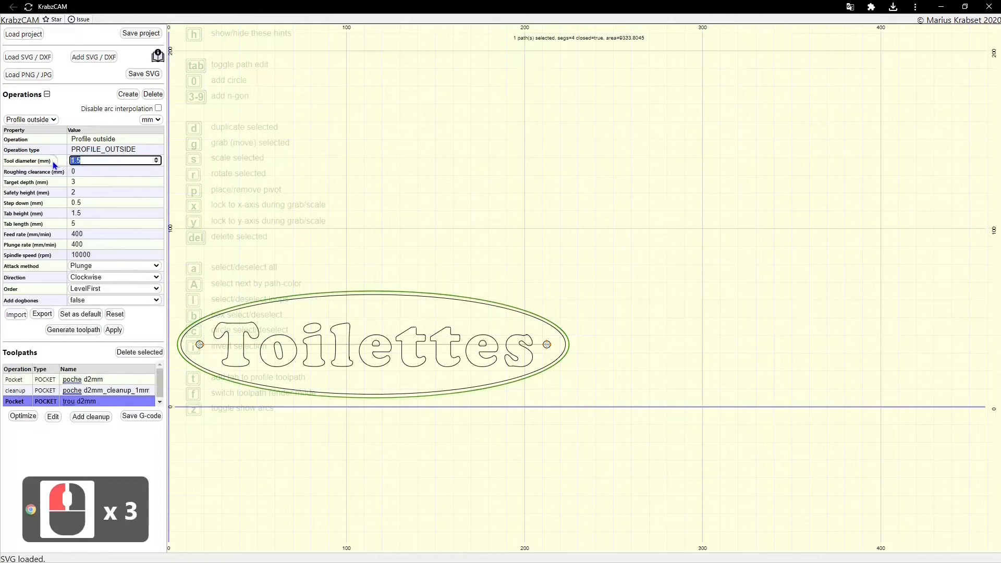
text(2)
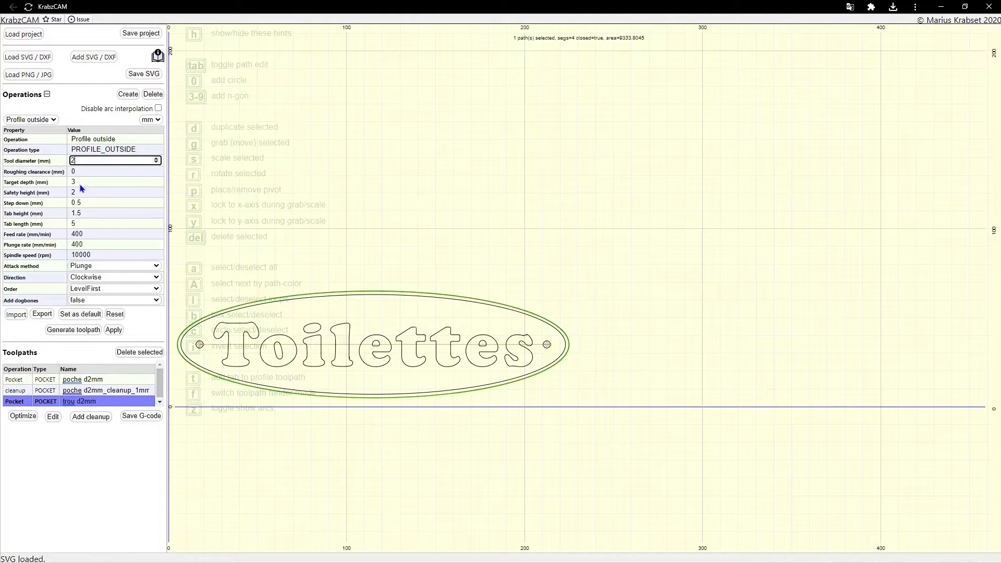
Step: Set the outside profile's target depth to 8.70 mm and its step down to 1 mm
drag(91, 181, 47, 181)
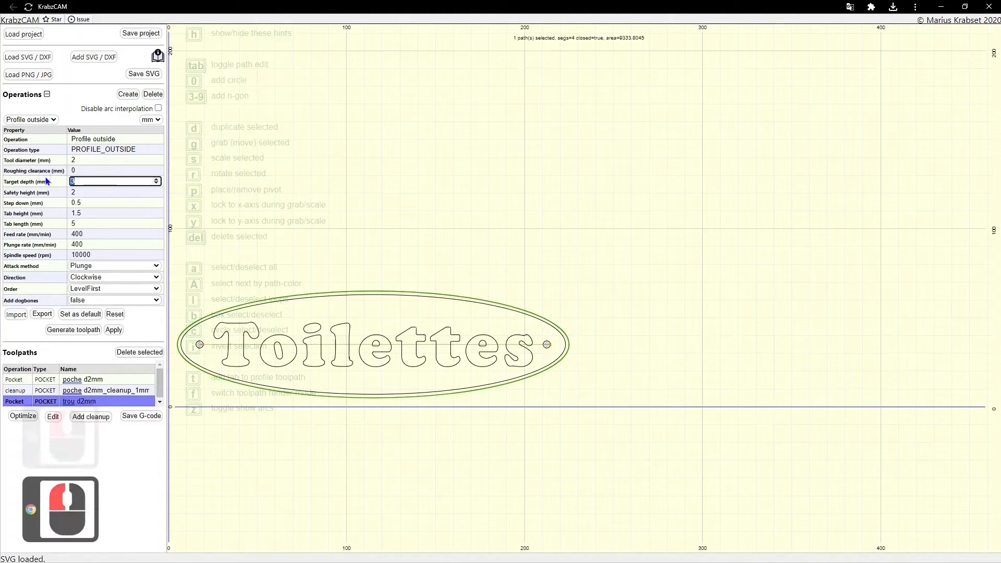
text(8)
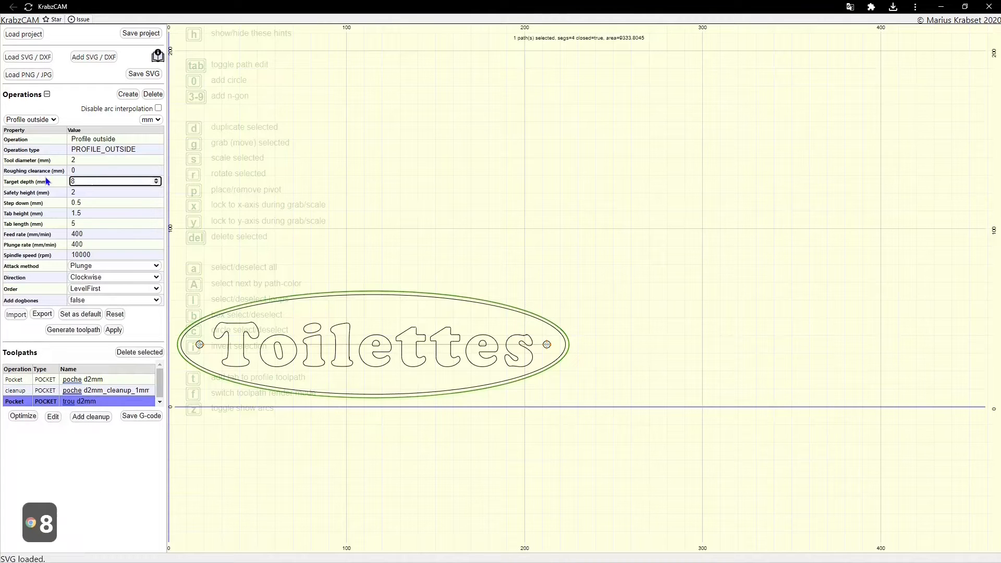
text(70)
key(BackSpace)
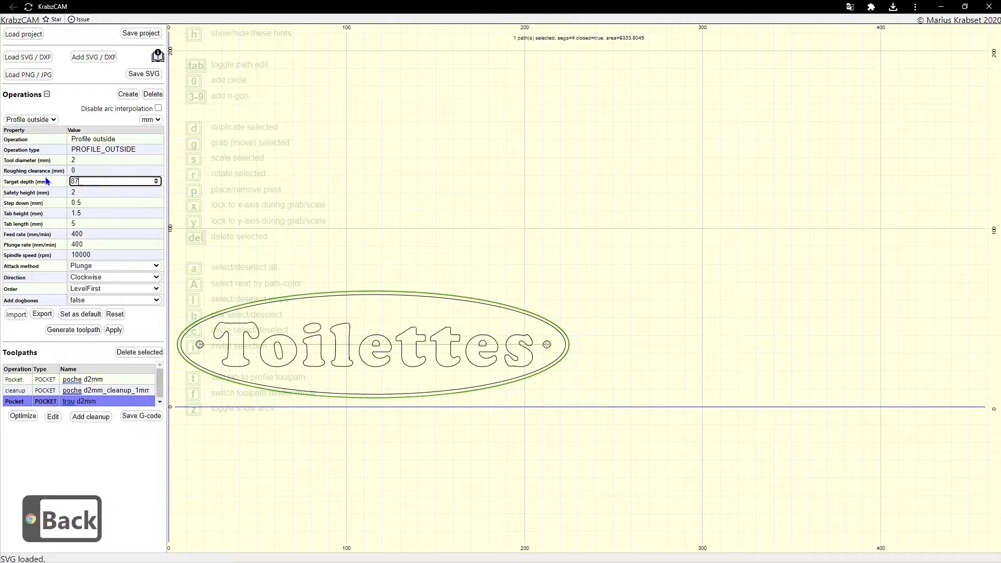
key(BackSpace)
text(.70)
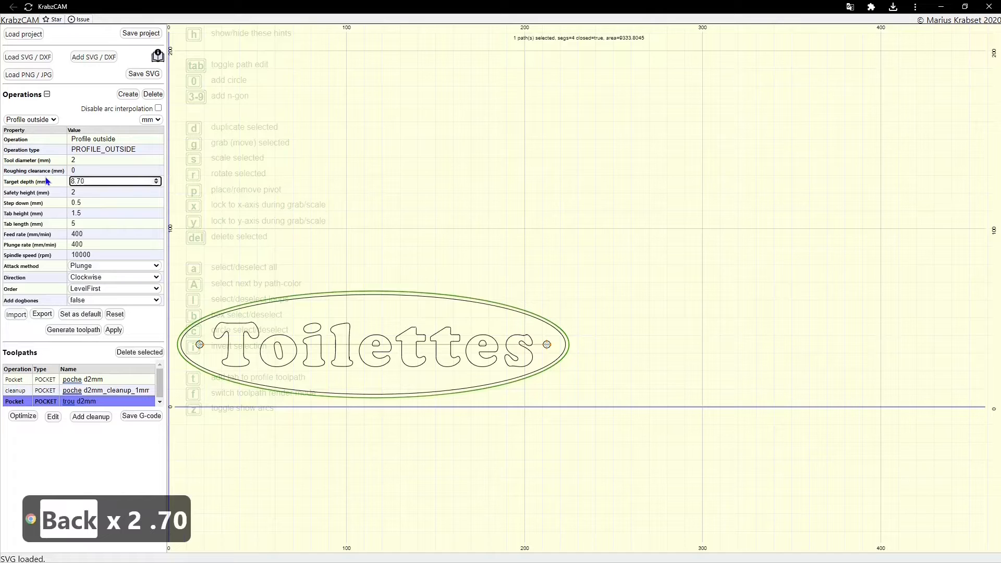
double_click(82, 201)
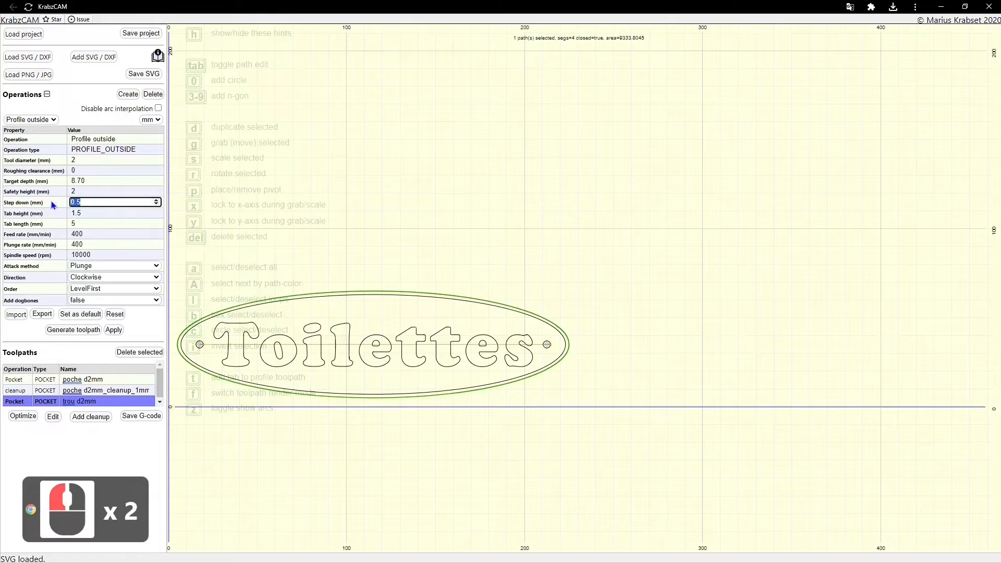
text(0.)
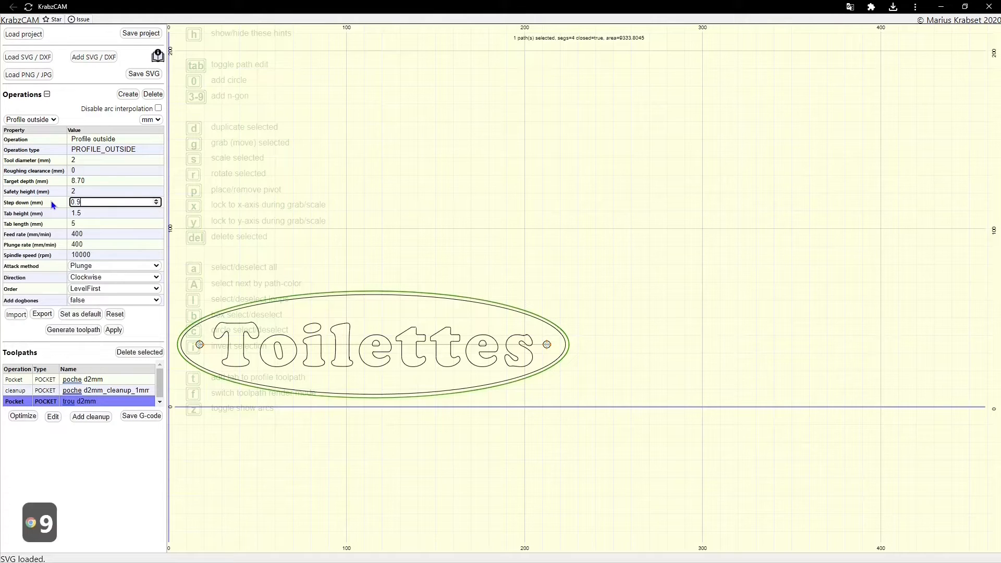
double_click(86, 202)
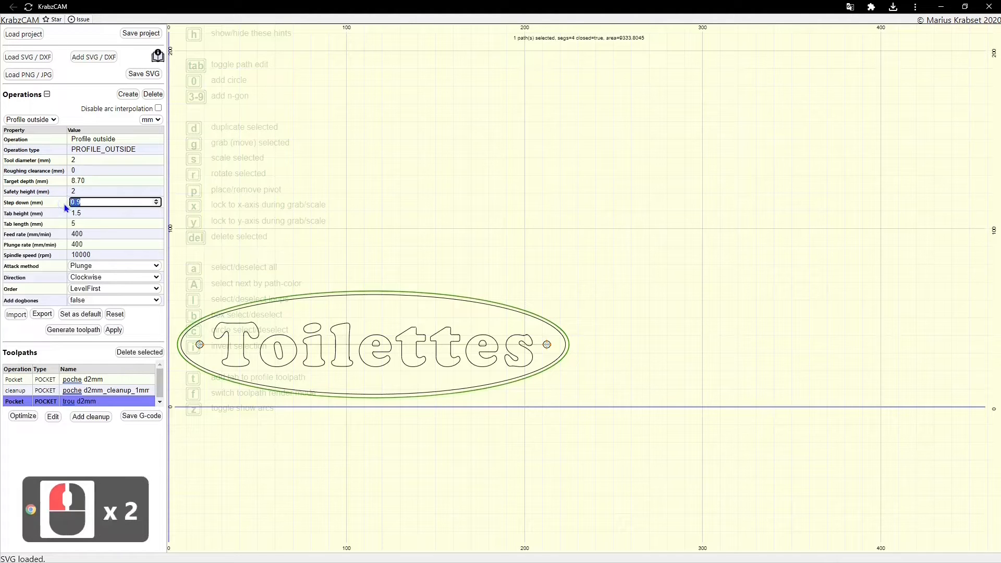
text(1)
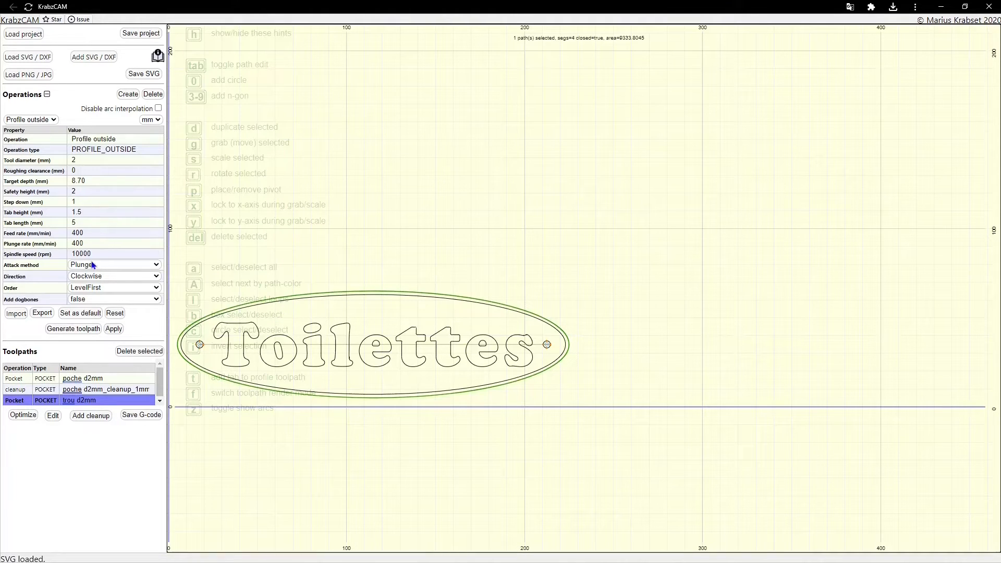
Step: Set the outside profile's feed rate to 600 mm/min
double_click(107, 234)
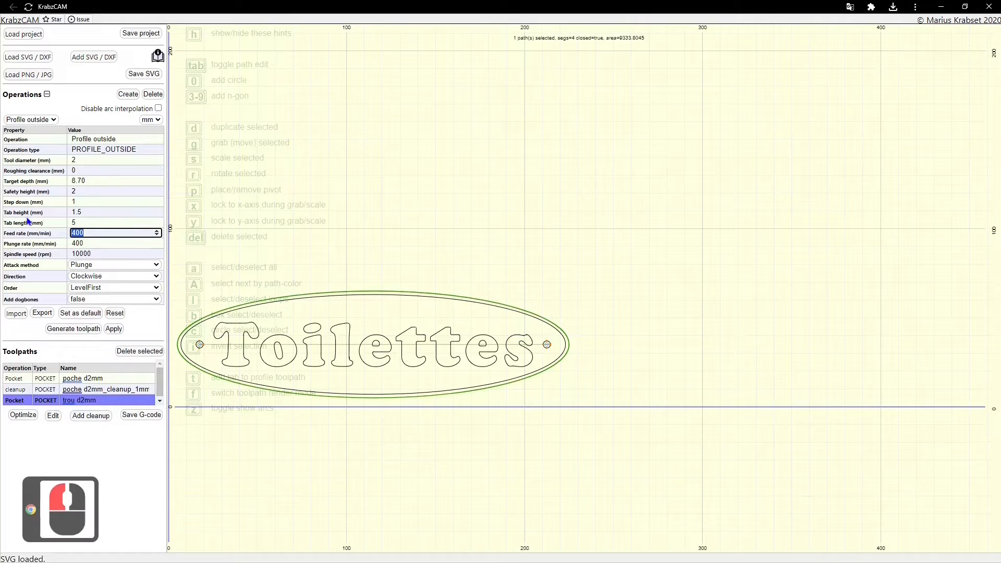
text(60)
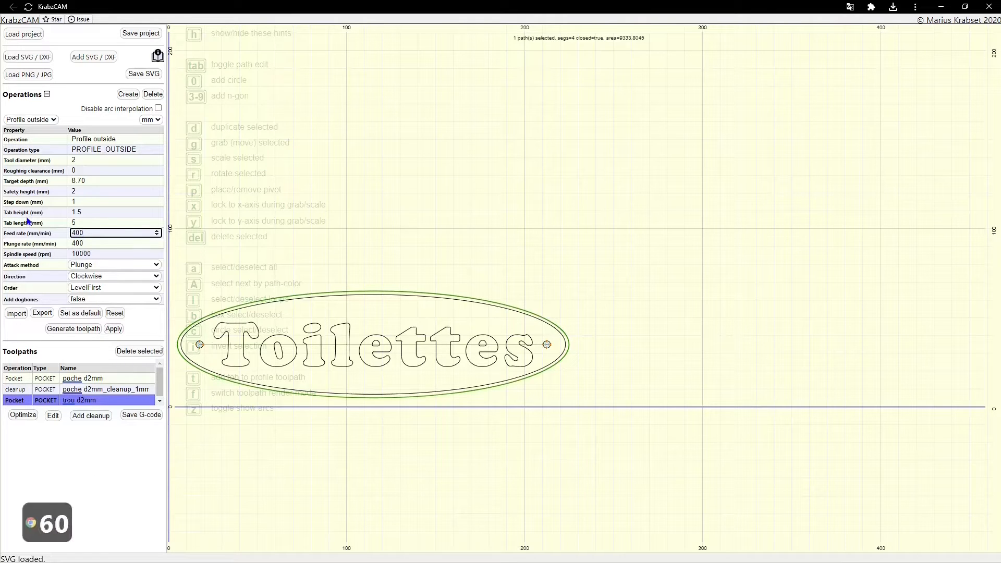
triple_click(100, 233)
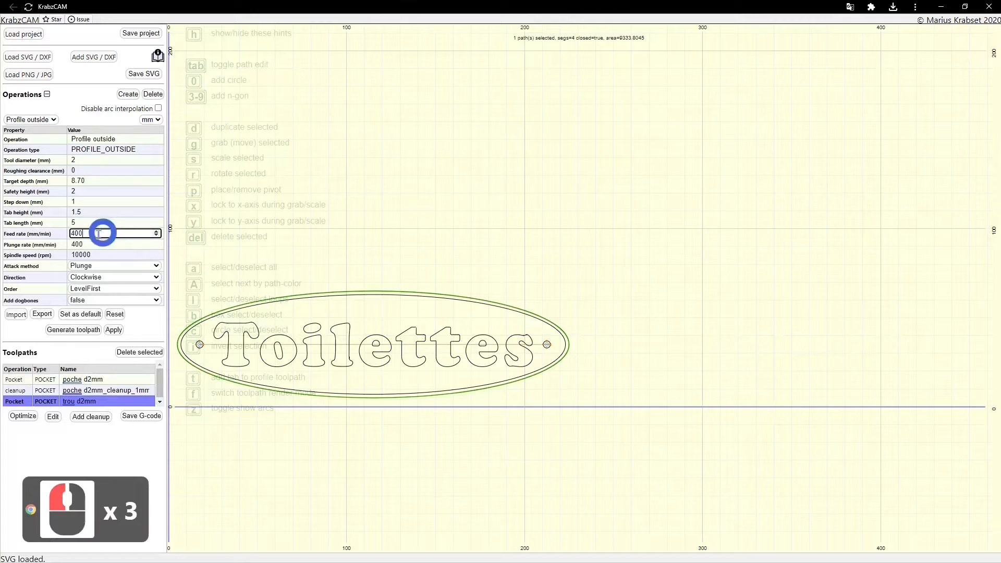
click(99, 234)
text(600)
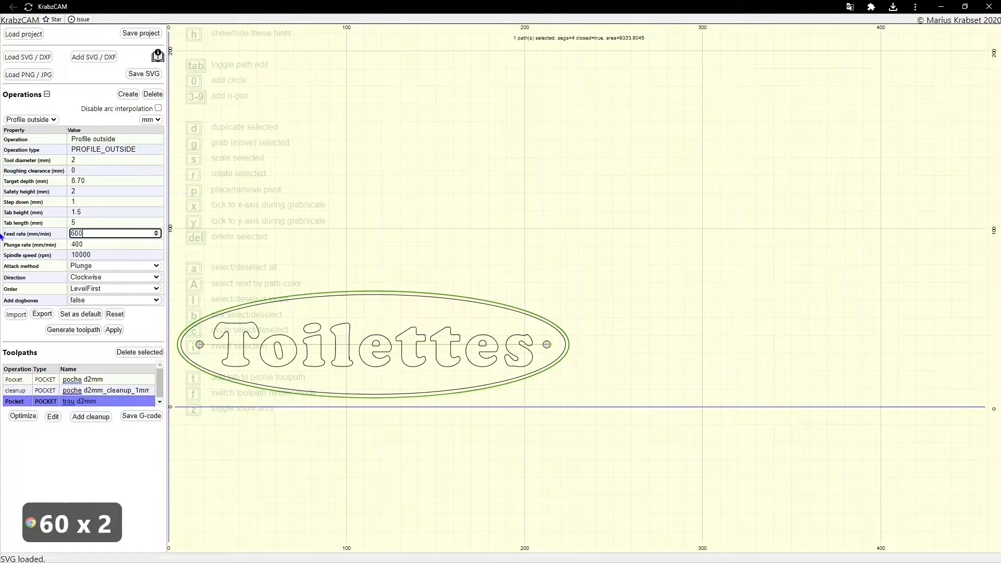
Step: Generate the outer ellipse's outside profile toolpath with the Plunge attack method and Clockwise direction
click(96, 265)
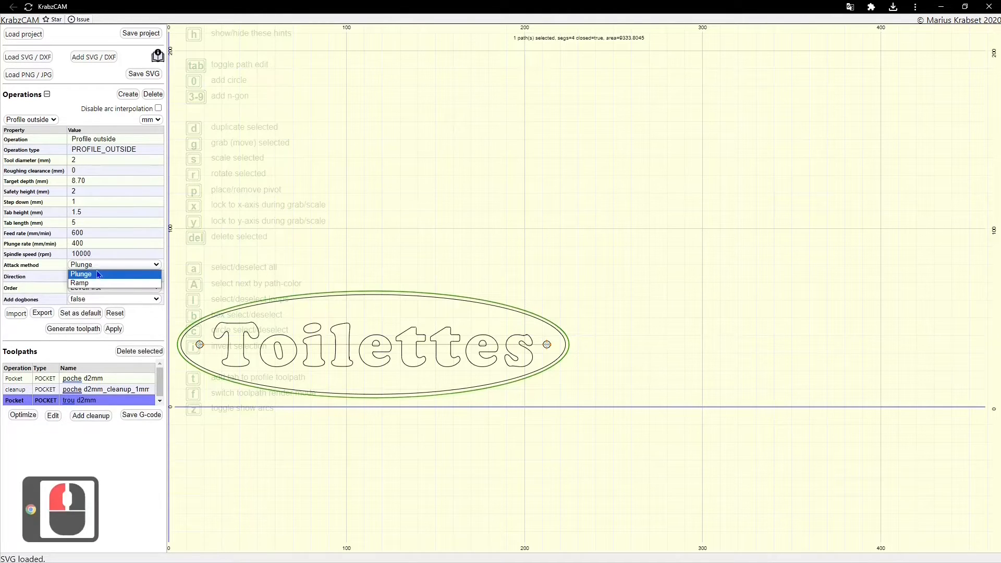
click(296, 187)
click(134, 277)
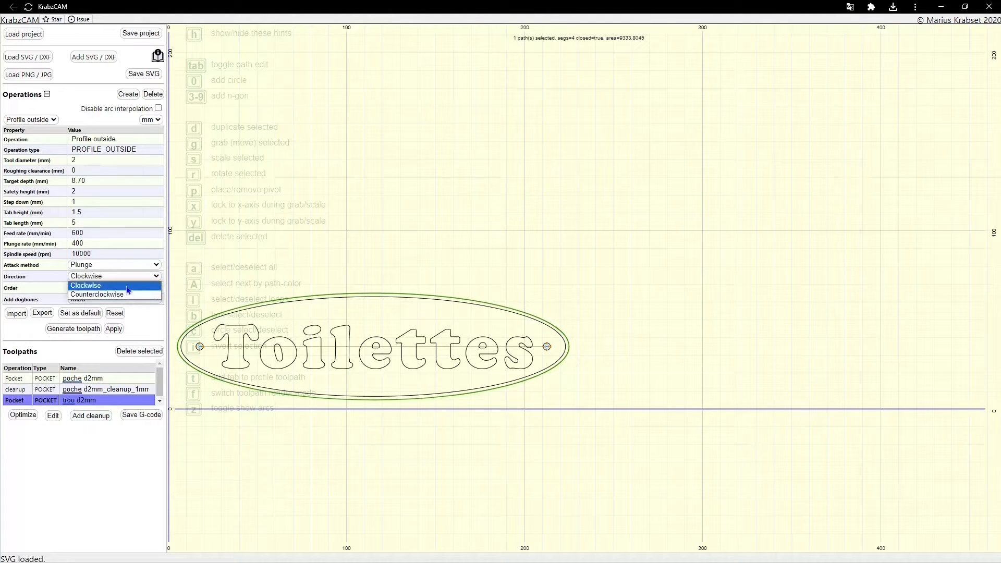
click(335, 311)
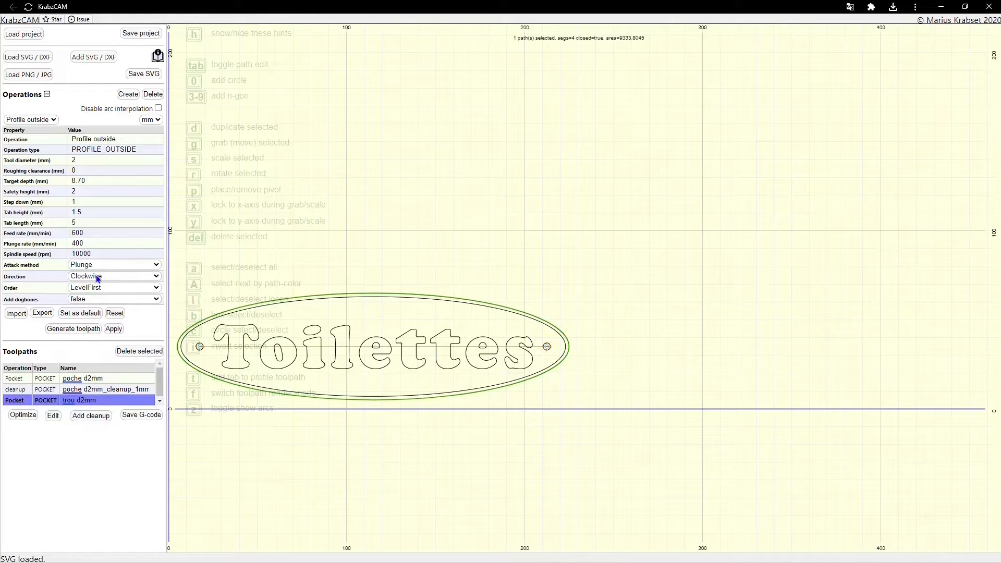
click(76, 328)
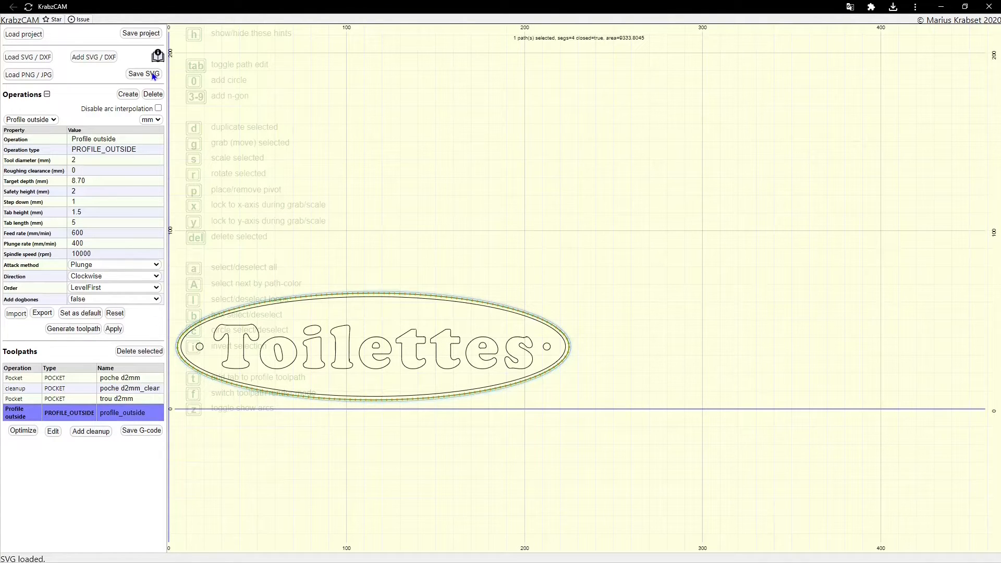
Step: Save the project as project.json.gz in a new folder "Pancarte -1" inside 4 - AFFICHE PORTE > KRABZCAM
click(150, 33)
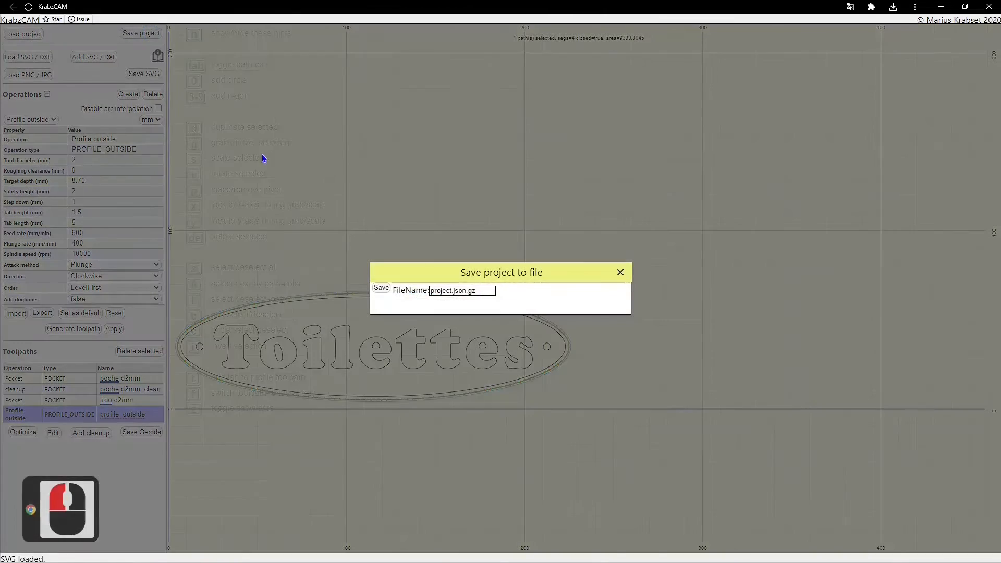
click(383, 290)
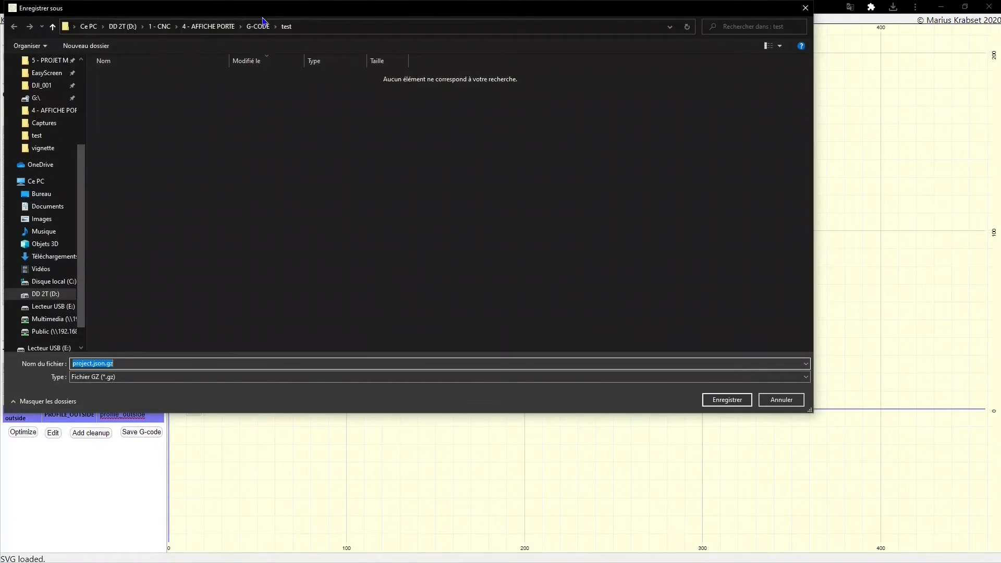
click(221, 25)
double_click(118, 90)
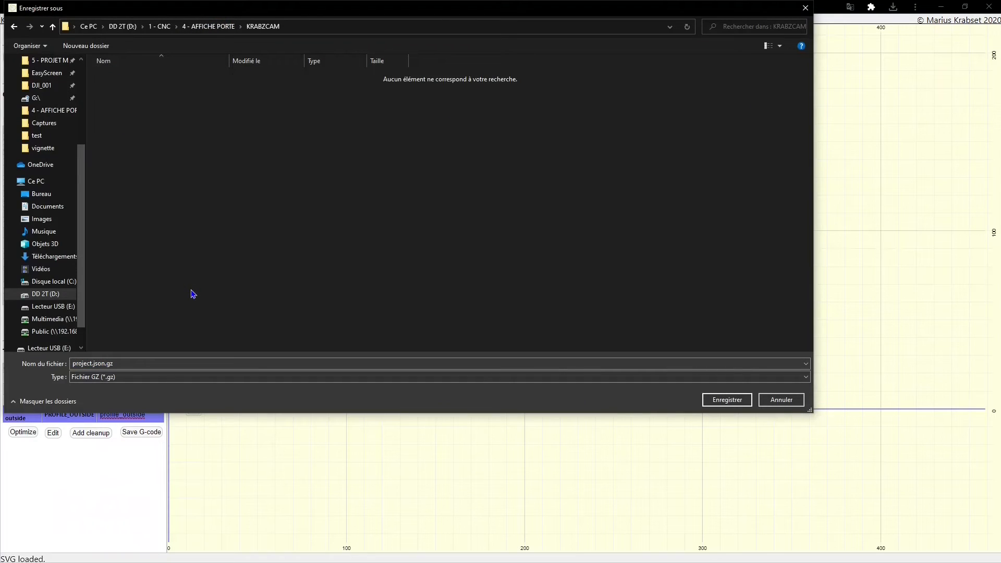
key(ctrl+shift+n)
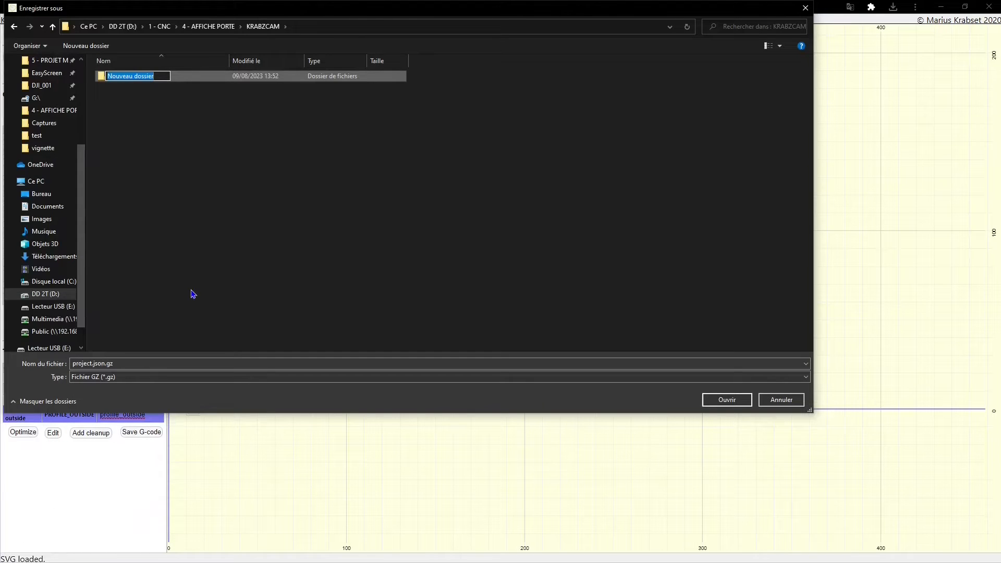
text(Panca)
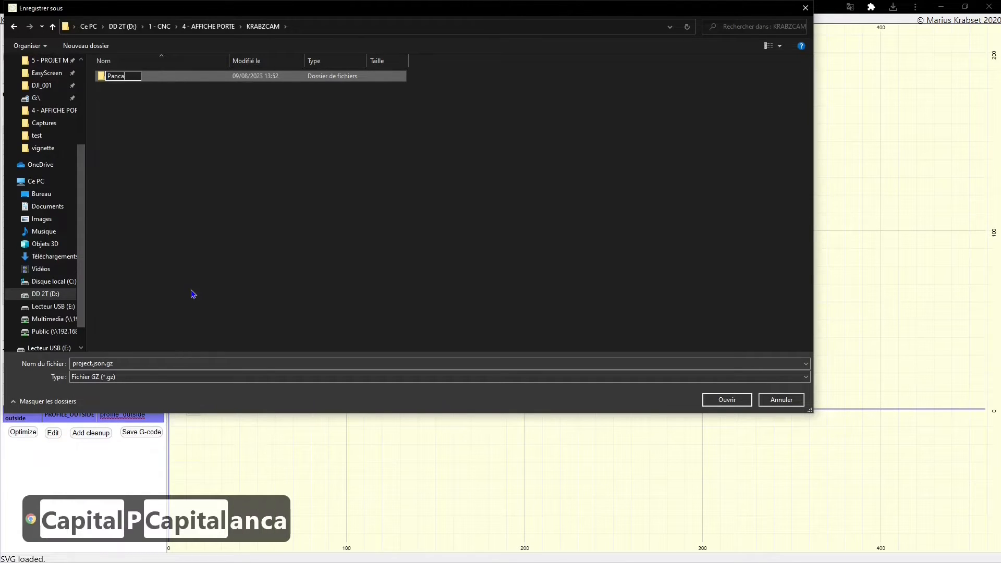
text(rte)
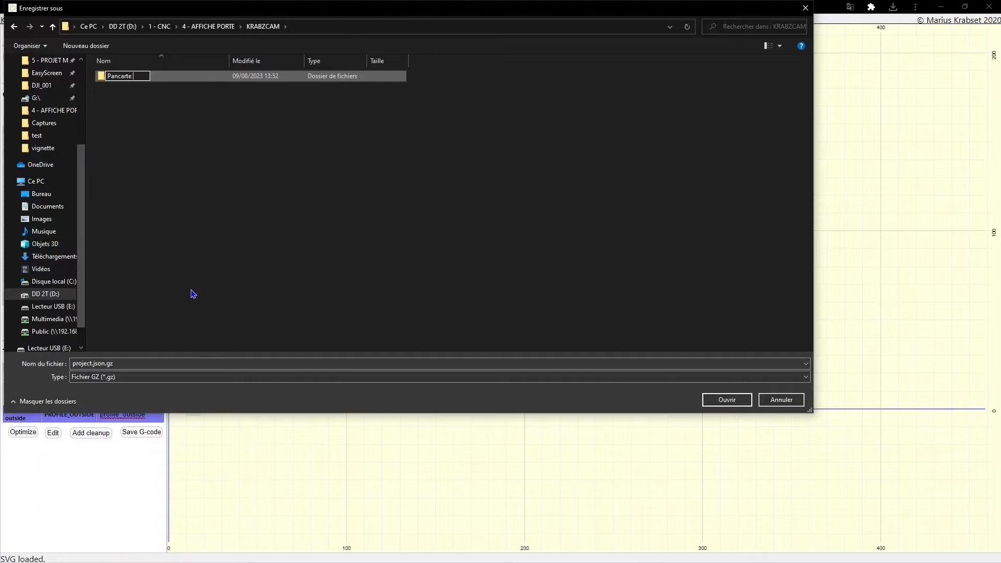
text( -1)
key(Return)
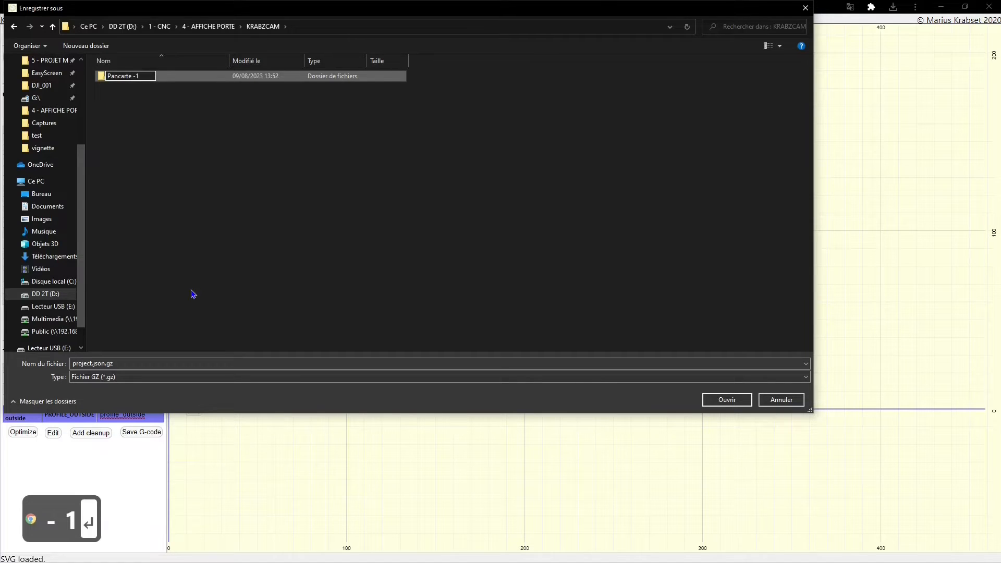
key(Return)
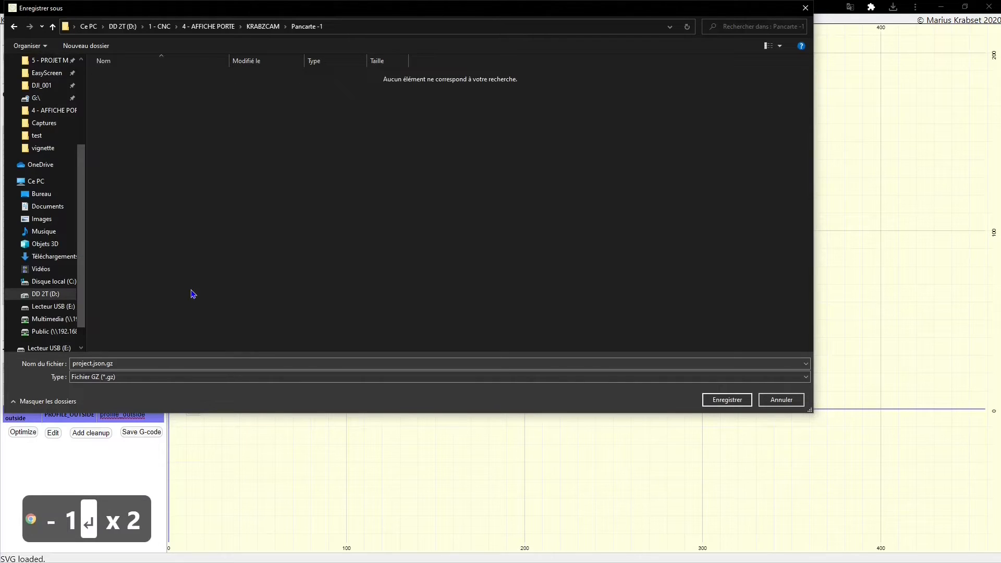
click(722, 401)
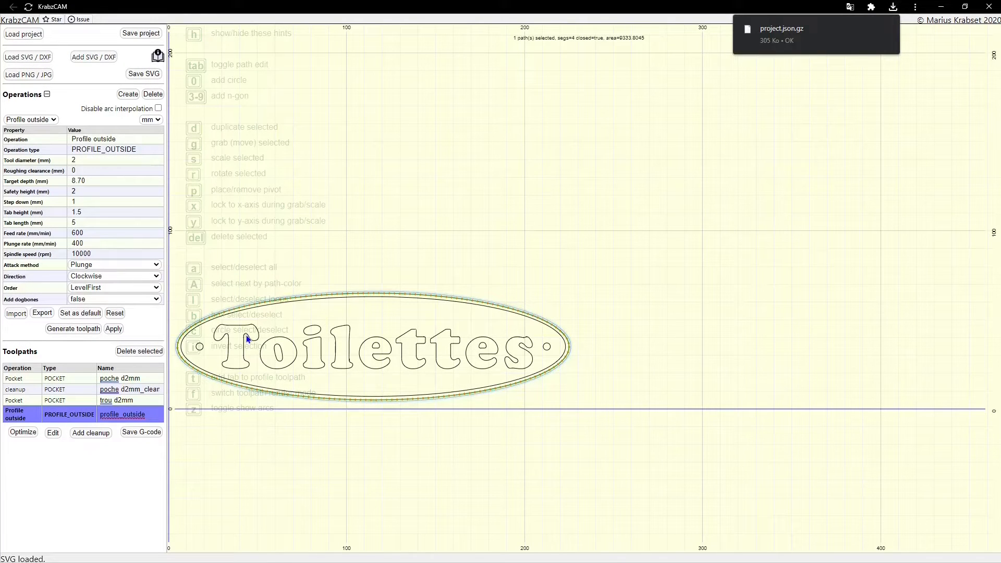
Step: Save the pocket toolpath's G-code as "poche d2mm.nc" in a new folder "pancarte - 1" inside 4 - AFFICHE PORTE > G-CODE
click(131, 377)
click(142, 431)
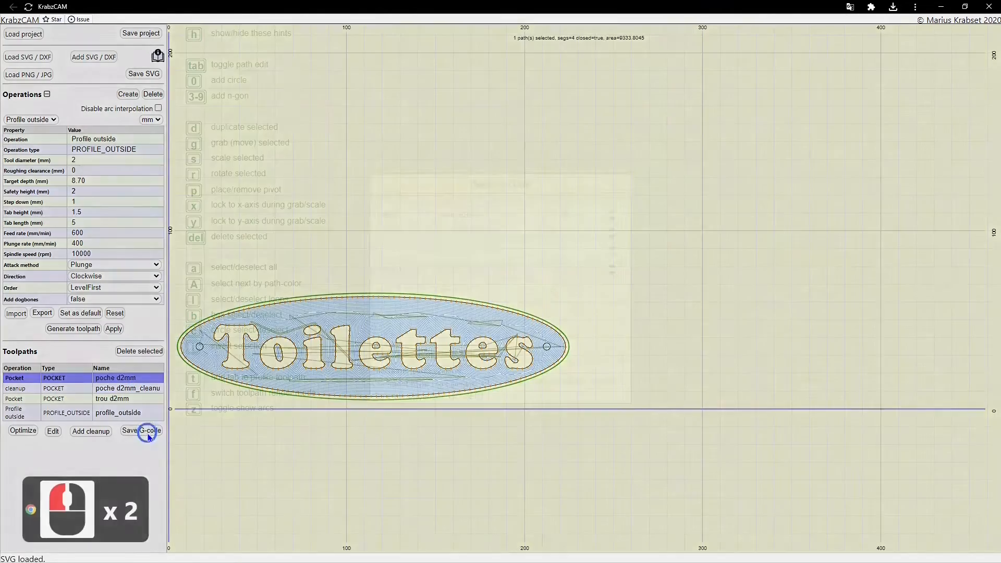
click(514, 381)
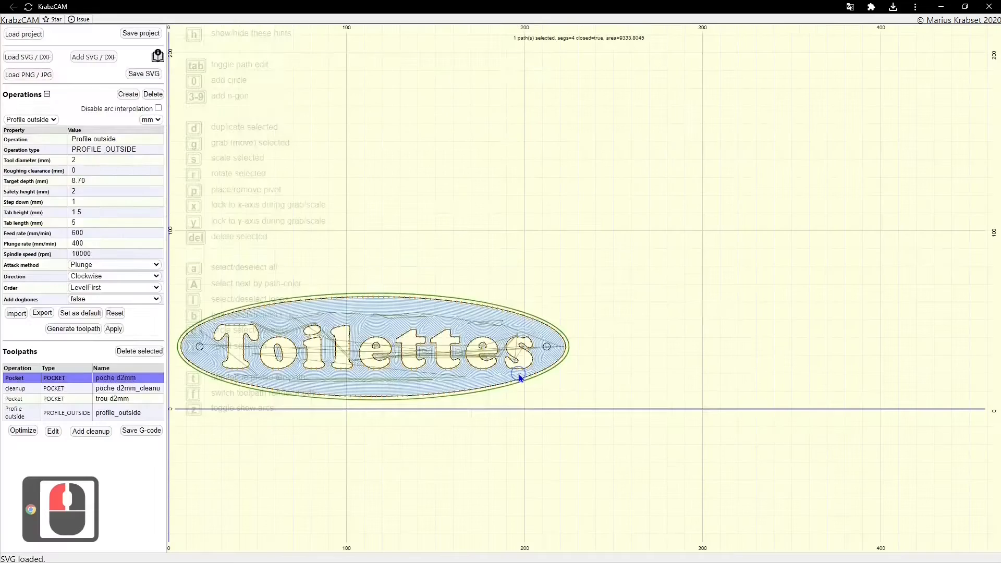
click(217, 27)
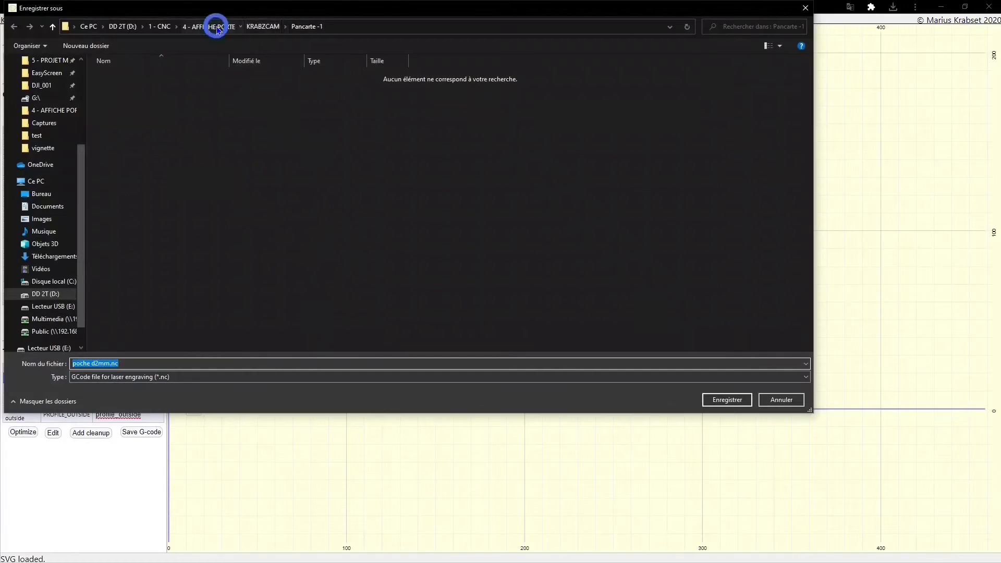
double_click(125, 75)
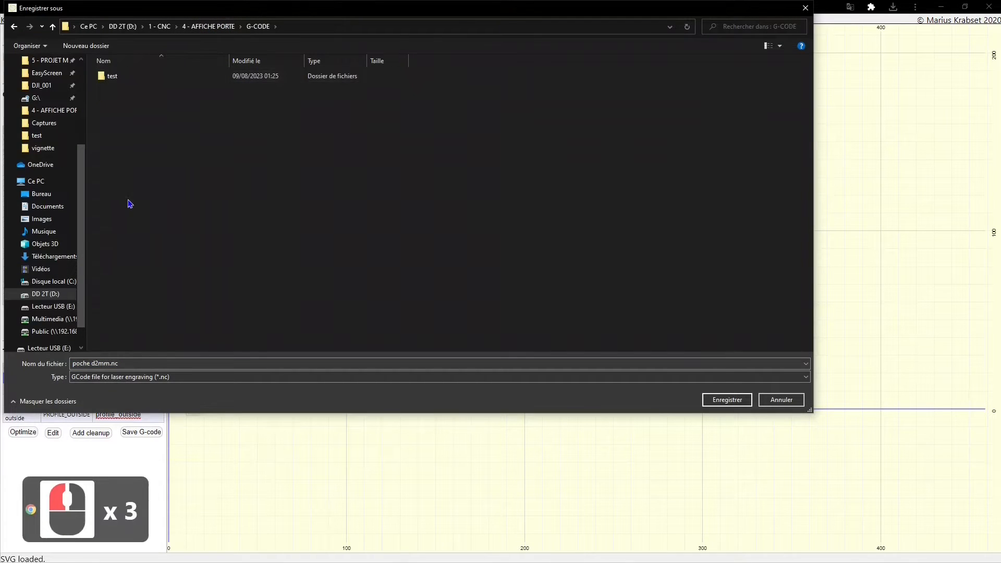
key(ctrl+shift+n)
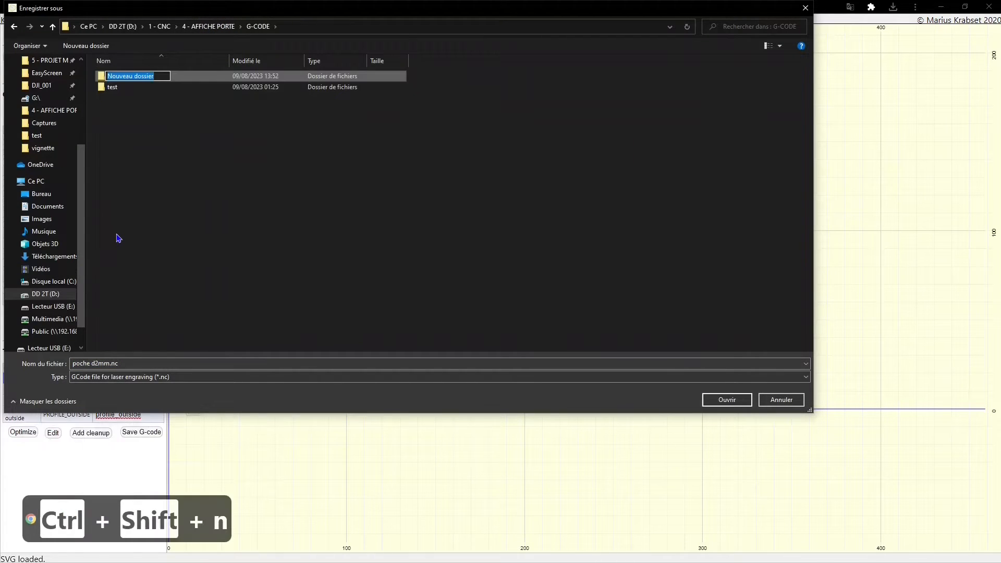
text(pancarte - 1)
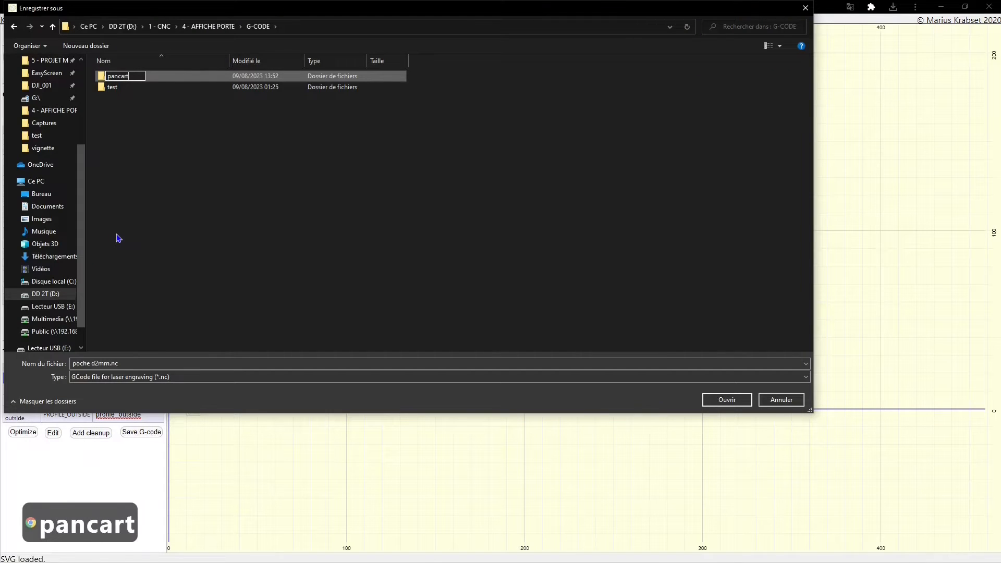
key(Return)
key(Return)
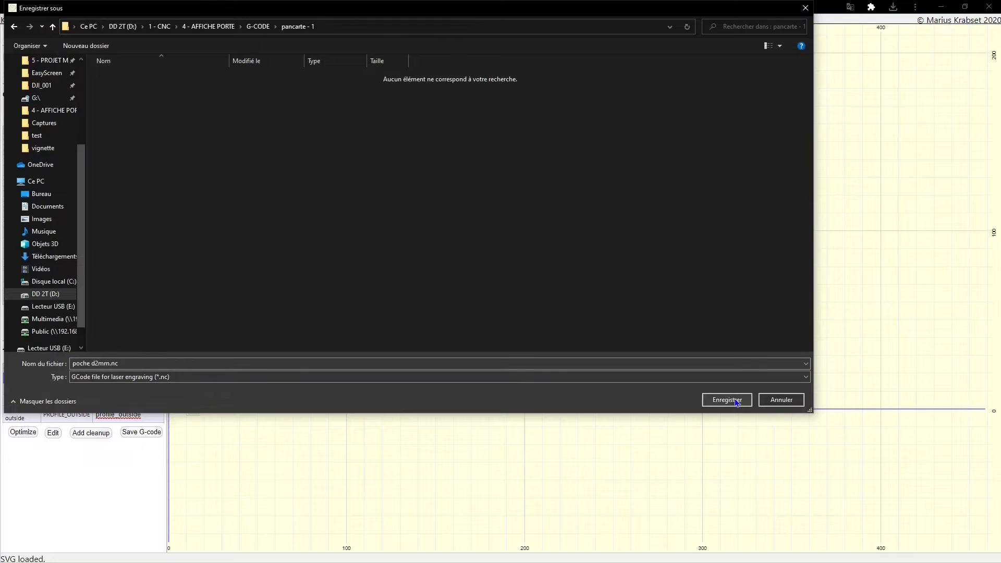
click(734, 398)
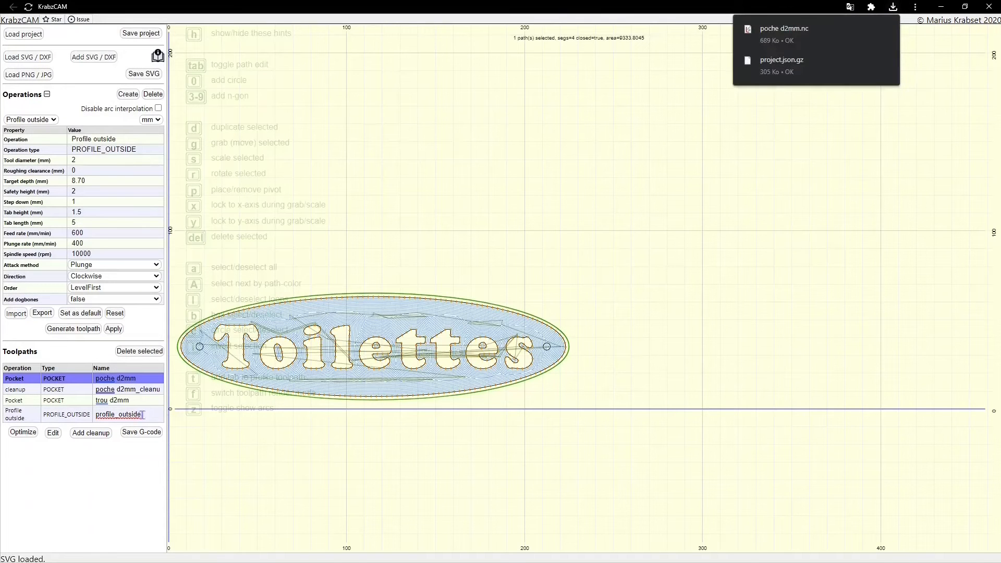
Step: Rename the outside profile toolpath "decoupe d2mm"
click(142, 414)
click(142, 415)
click(154, 413)
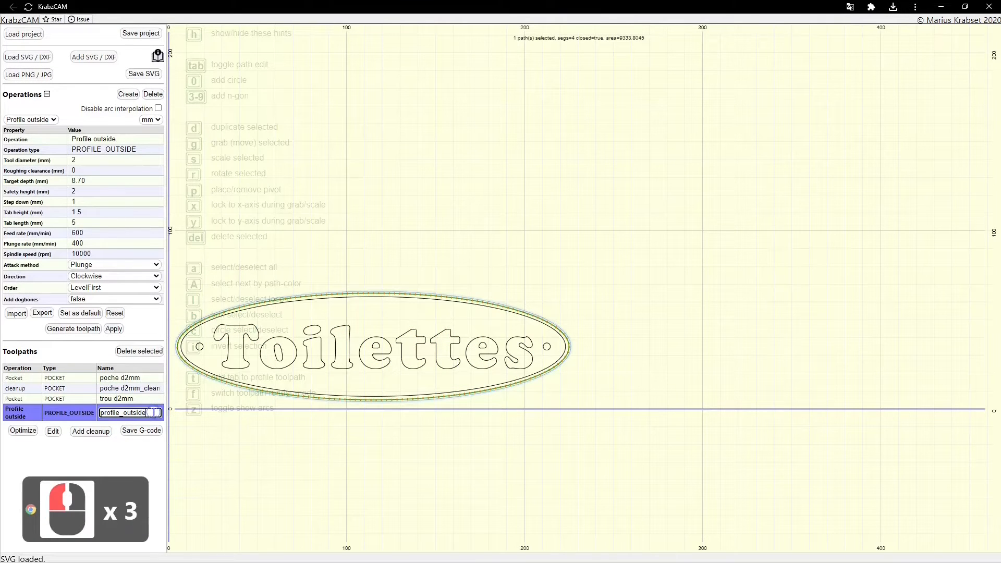
click(155, 413)
text(dec)
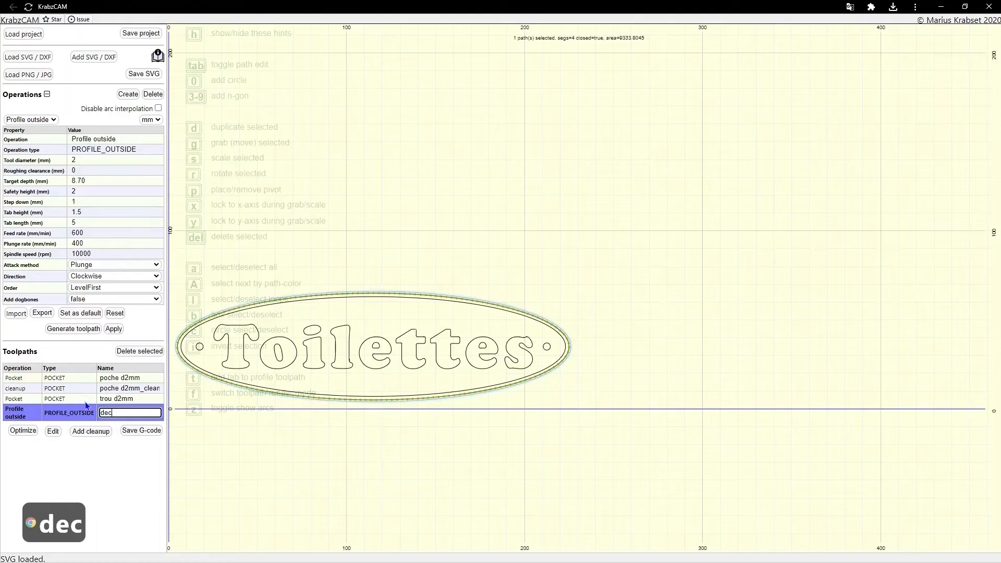
text(oupe d)
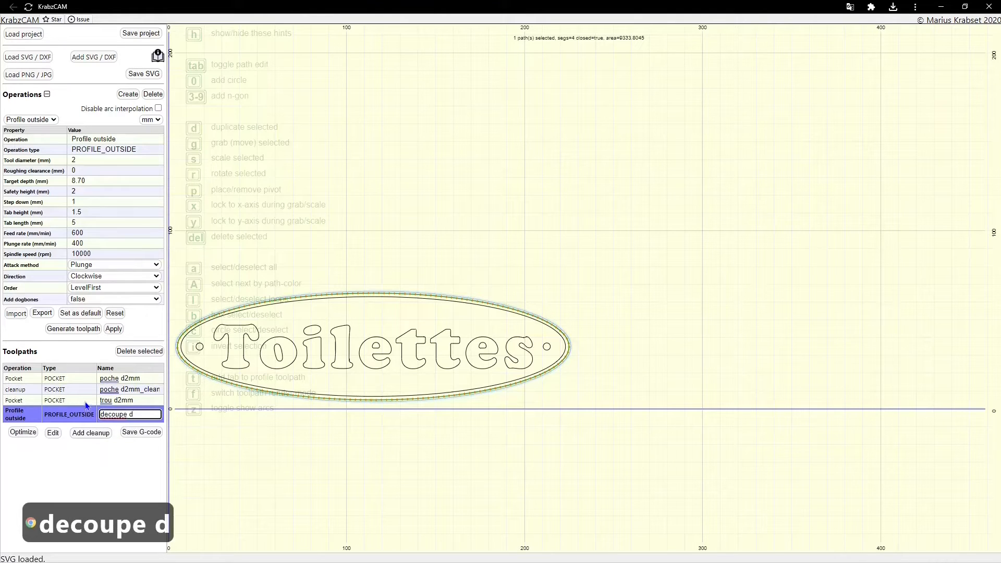
text(2mm)
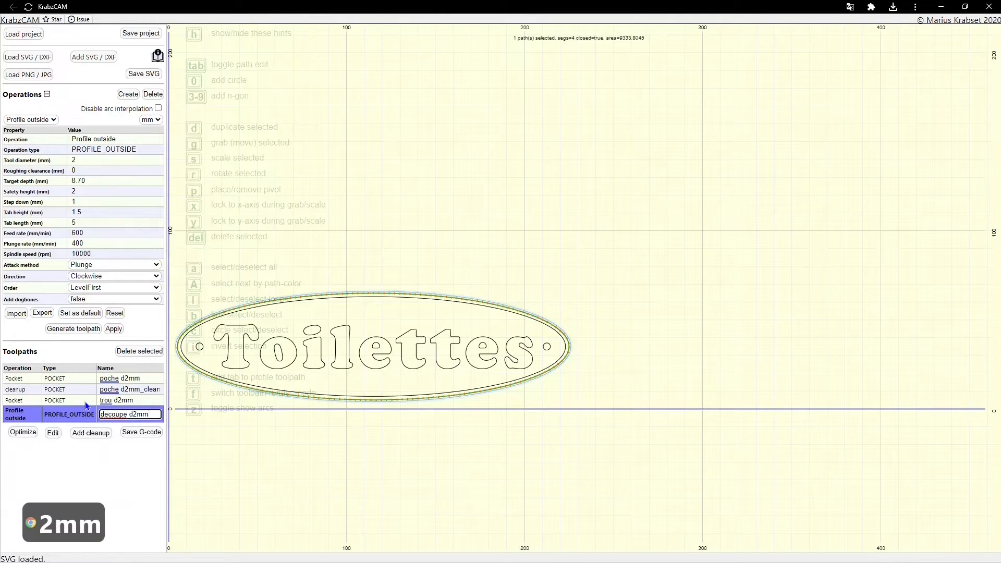
key(Return)
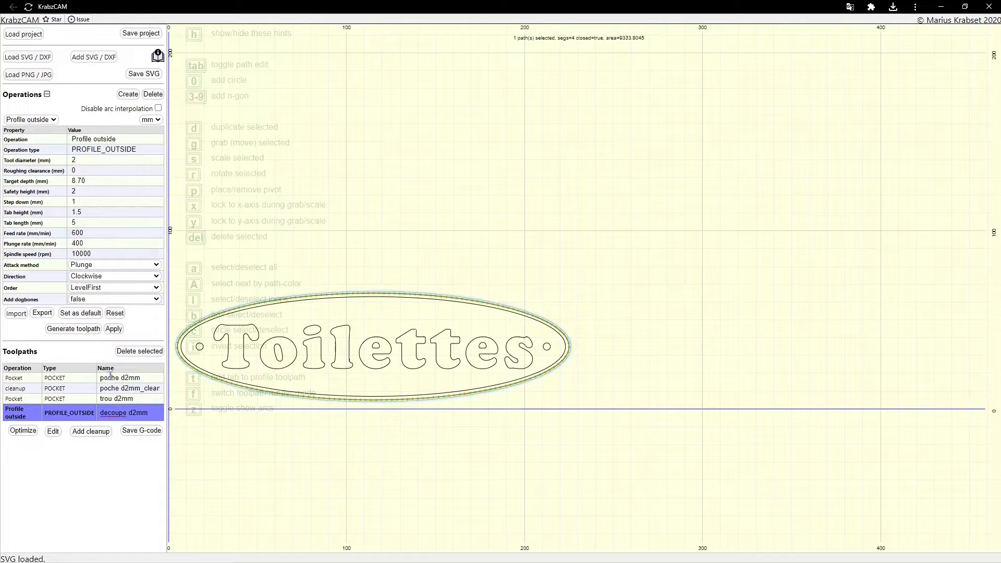
Step: Save the cleanup toolpath's G-code as "poche d2mm_cleanup_1mm.nc" in the "pancarte - 1" folder
click(118, 387)
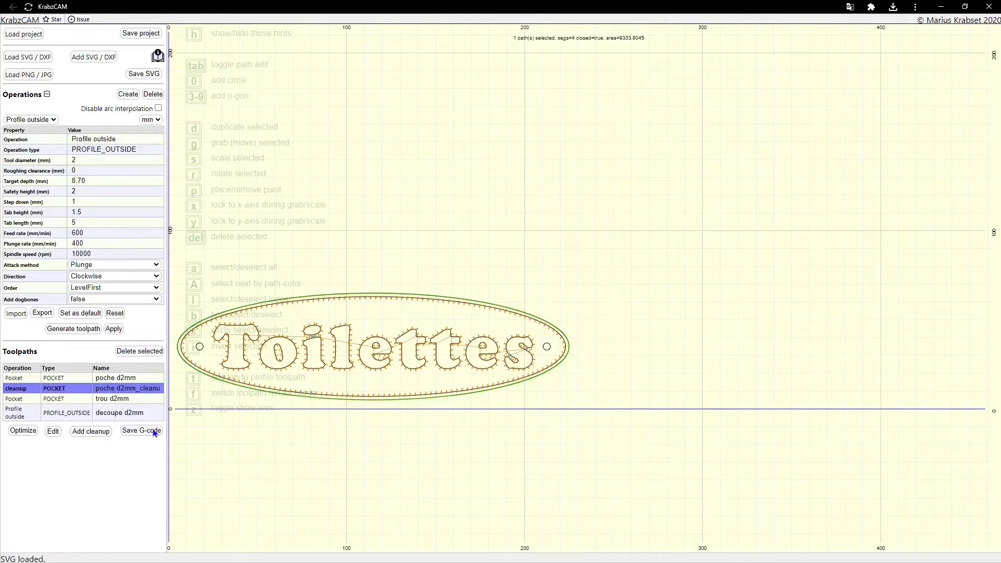
click(155, 432)
click(515, 382)
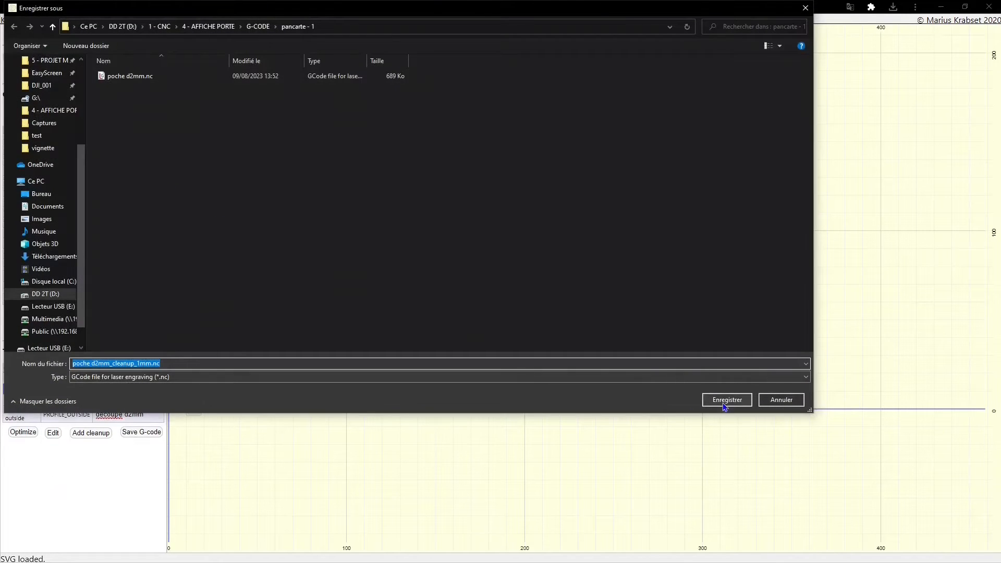
click(724, 401)
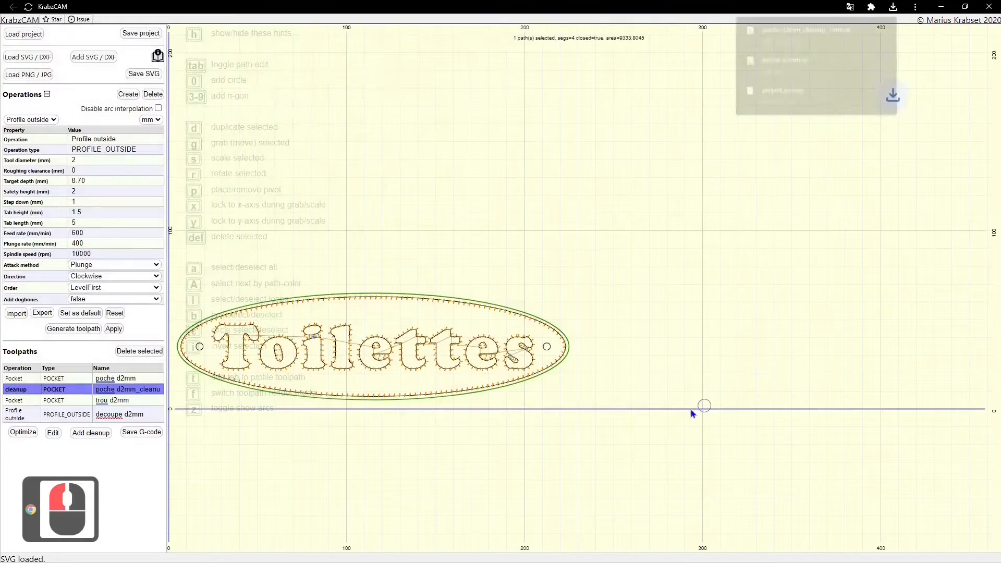
Step: Save the hole pocket toolpath's G-code as "trou d2mm.nc" in the "pancarte - 1" folder
click(104, 401)
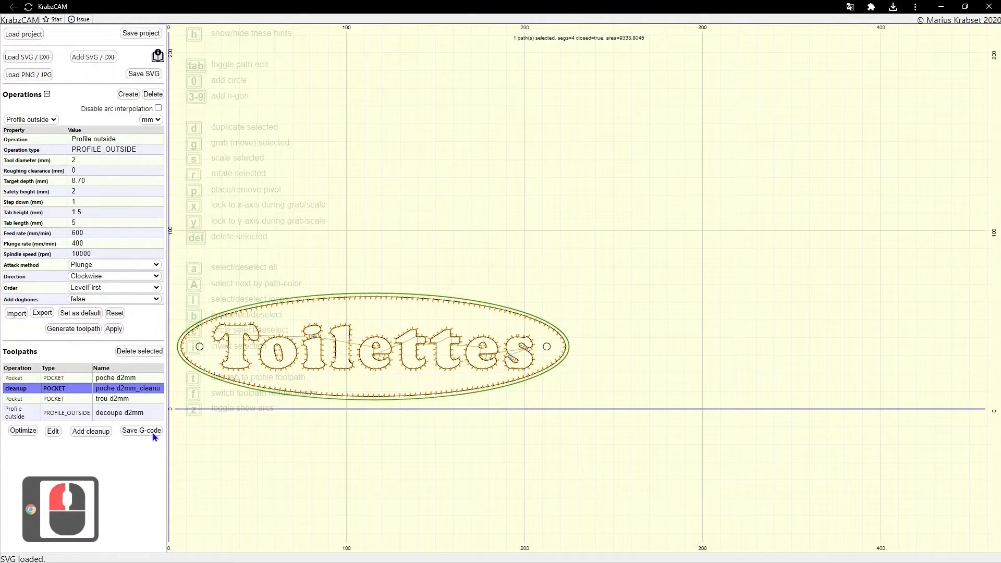
click(126, 400)
click(148, 431)
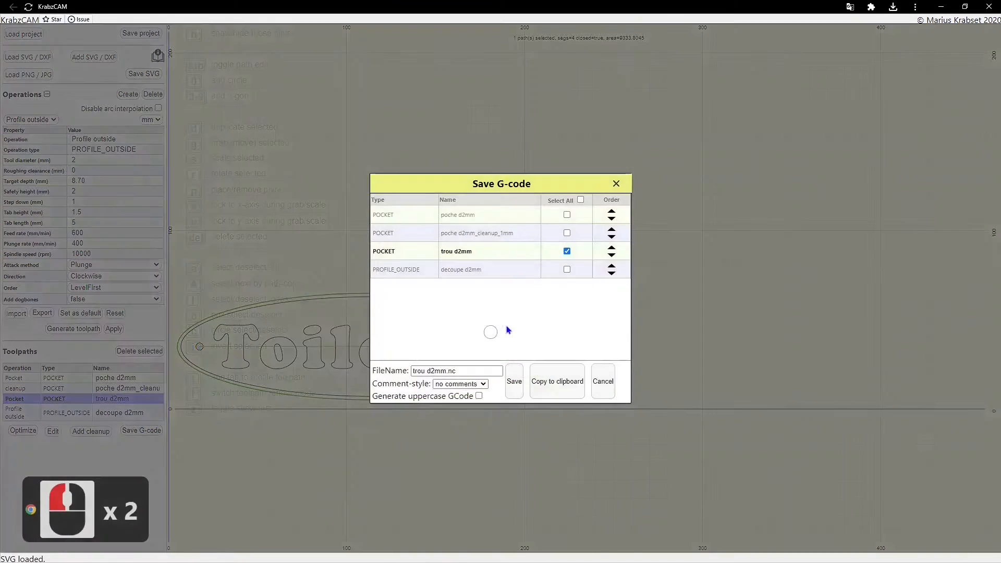
click(515, 382)
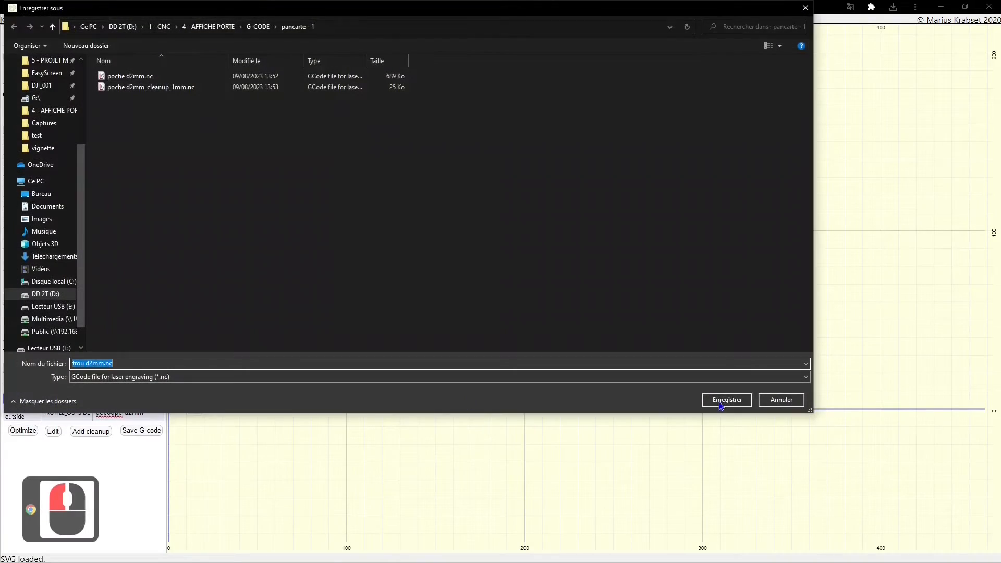
click(721, 404)
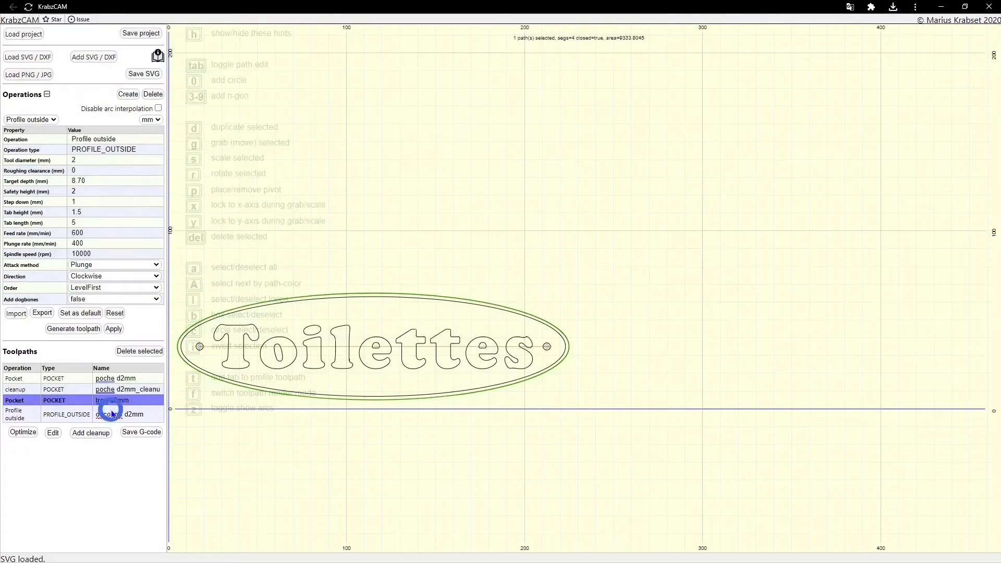
Step: Save the outside profile toolpath's G-code as "decoupe d2mm.nc" in the "pancarte - 1" folder
click(111, 414)
click(140, 432)
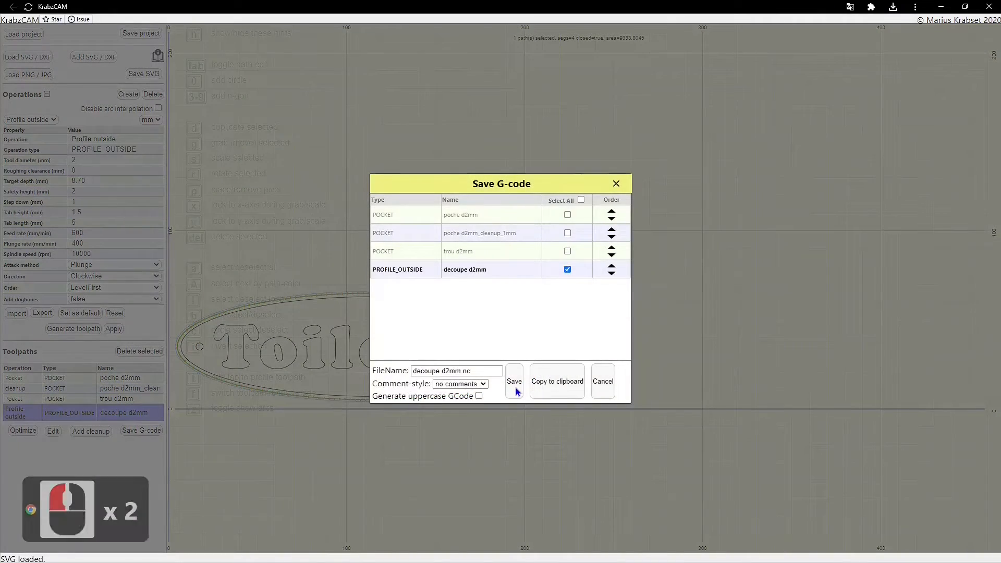
click(517, 391)
click(723, 399)
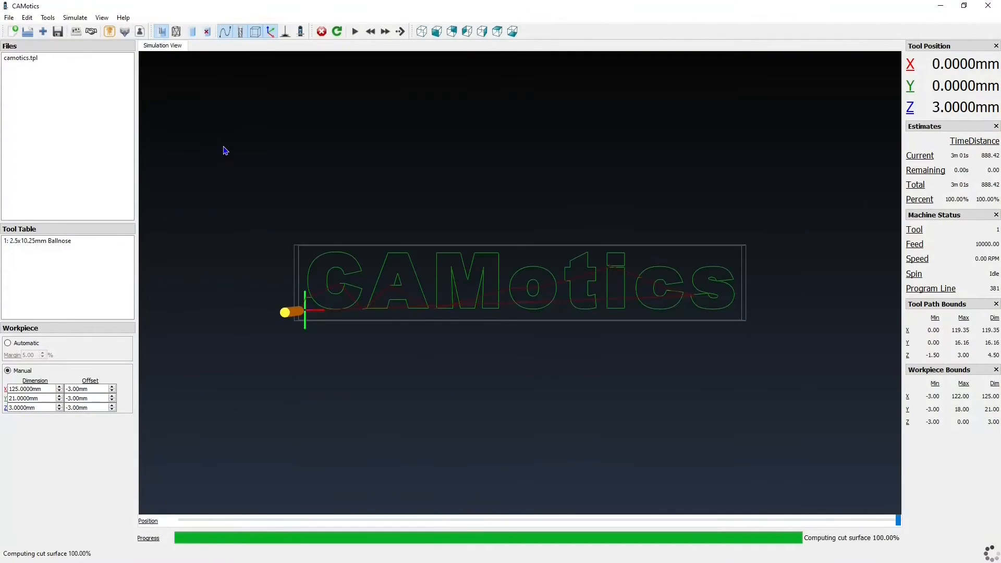
Step: Open "poche d2mm.nc" from the "pancarte - 1" folder as a new project with metric units and the default tool table
click(26, 31)
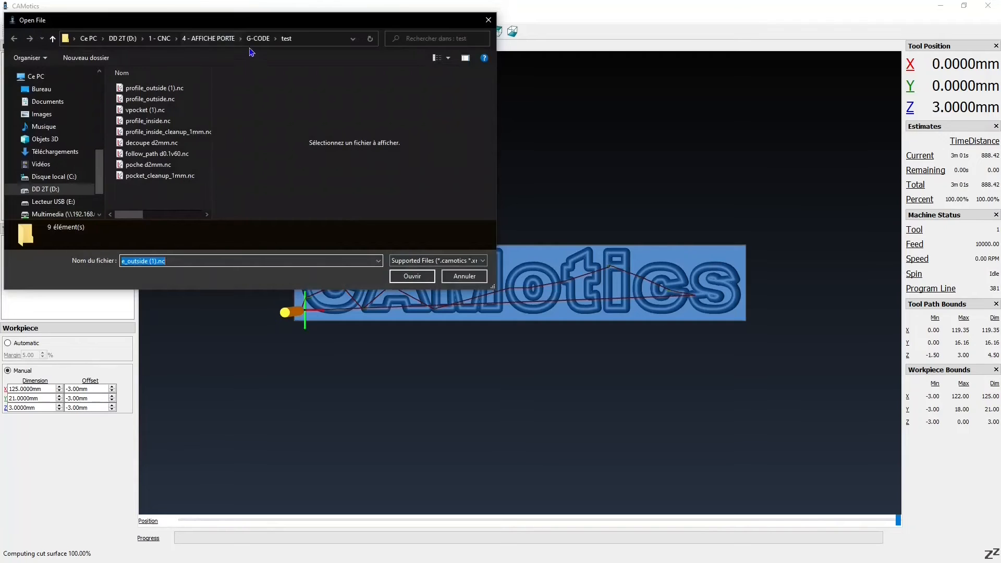
click(258, 38)
click(133, 93)
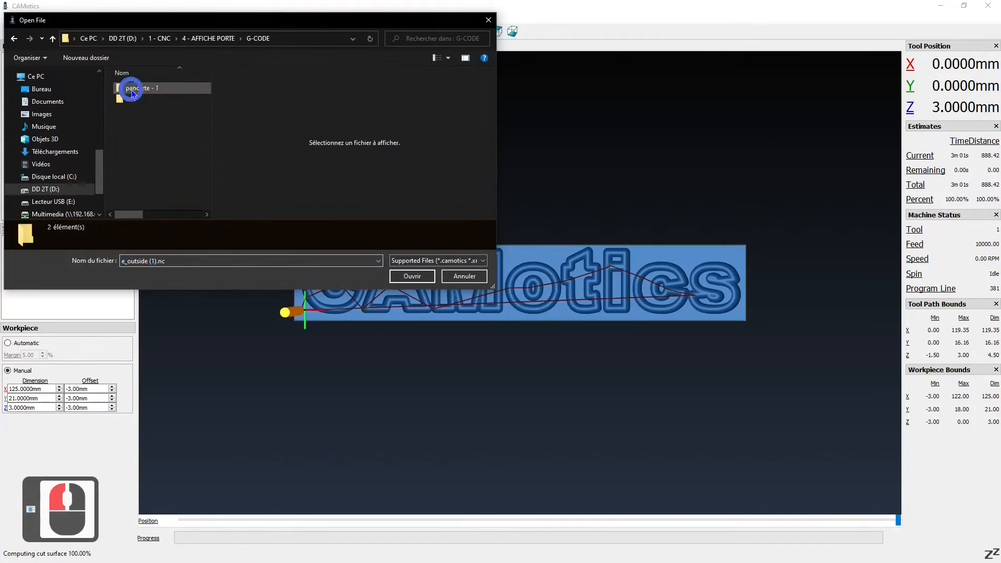
double_click(133, 93)
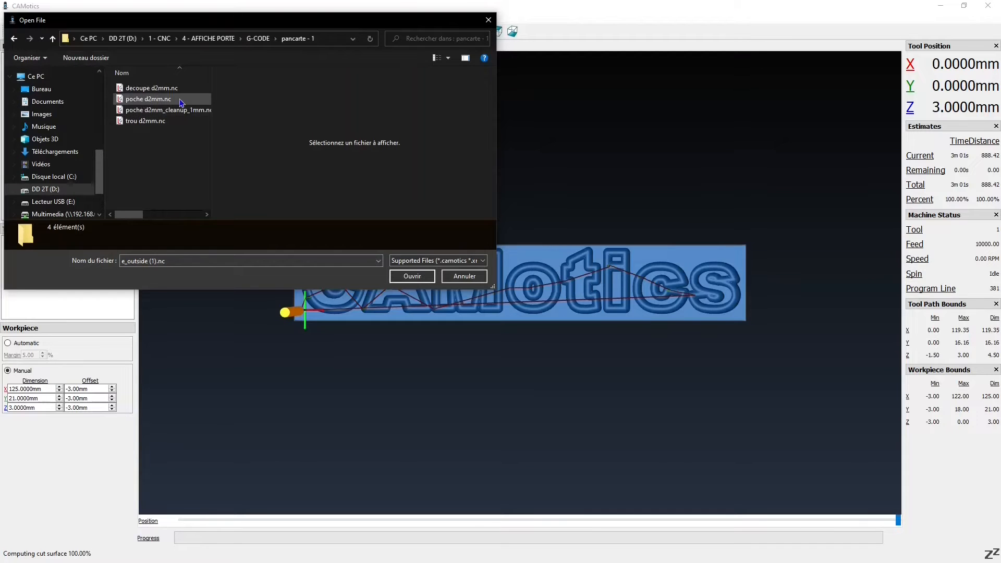
double_click(174, 100)
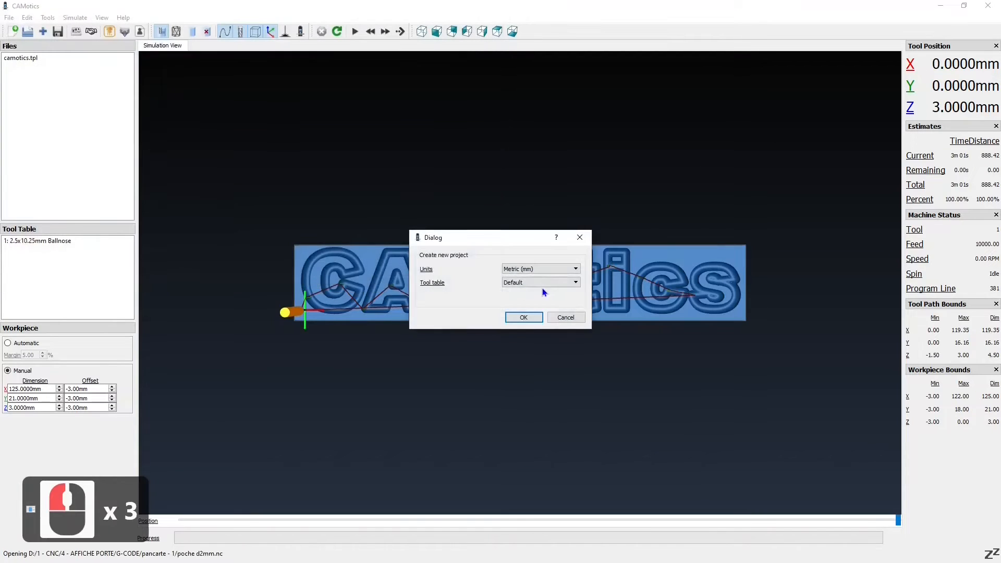
click(530, 319)
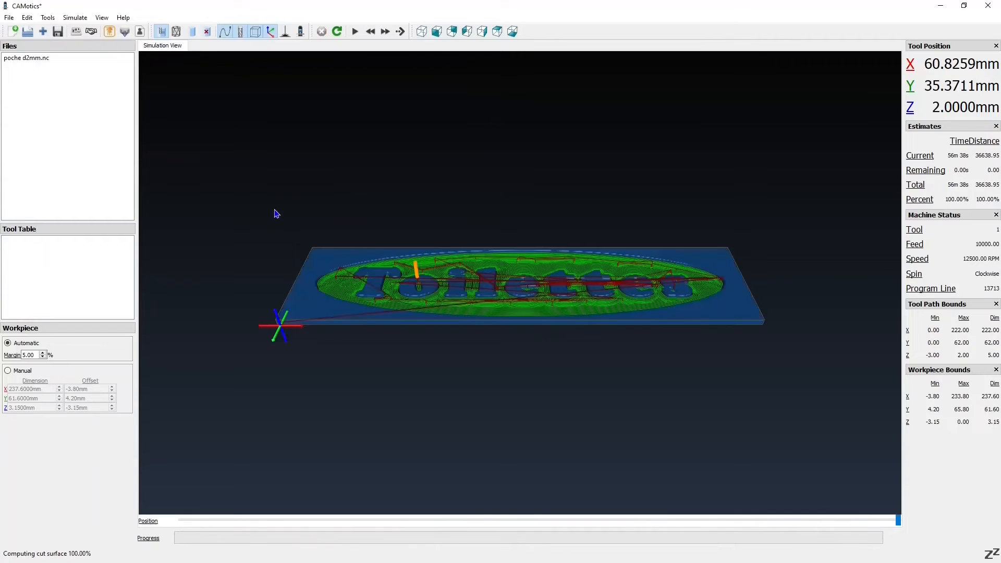
drag(539, 335, 491, 330)
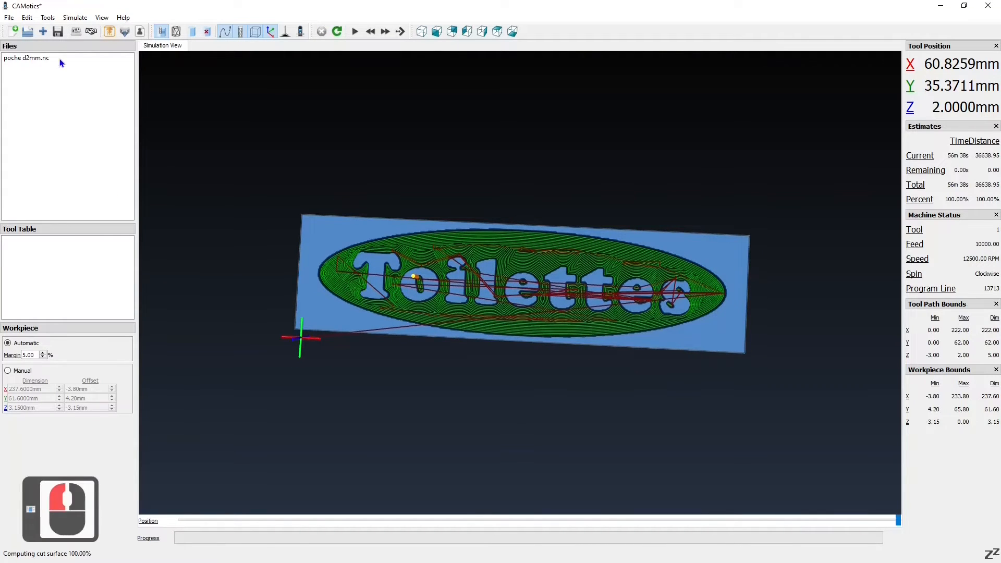
Step: Add the existing G-code file "trou d2mm.nc" from the "pancarte - 1" folder to the project
right_click(58, 106)
click(75, 110)
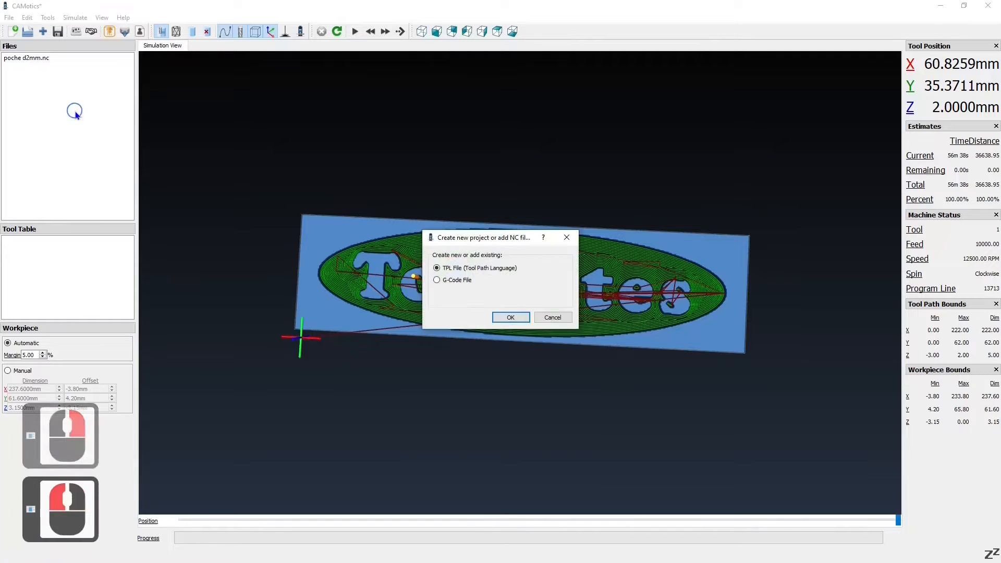
click(470, 281)
click(507, 317)
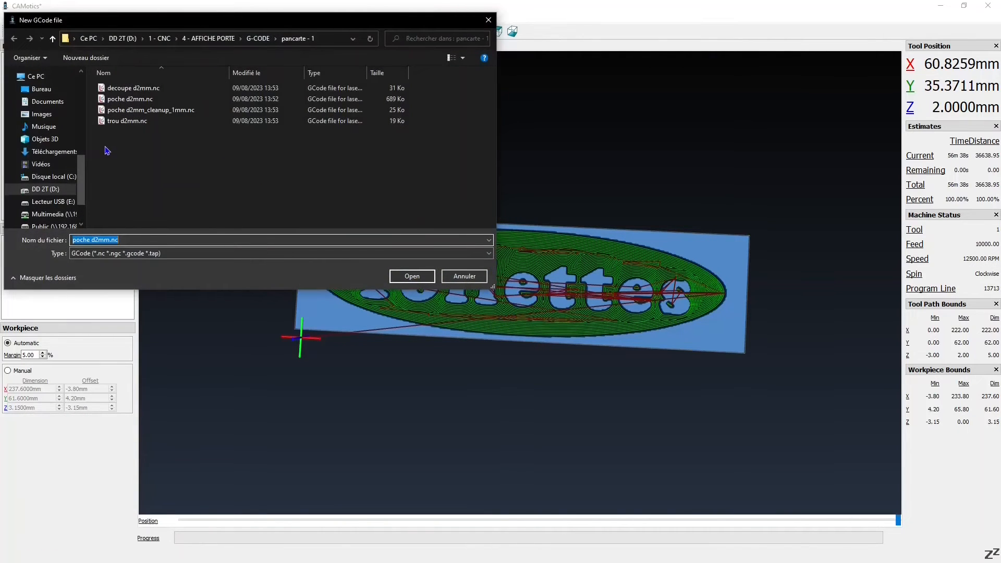
double_click(125, 121)
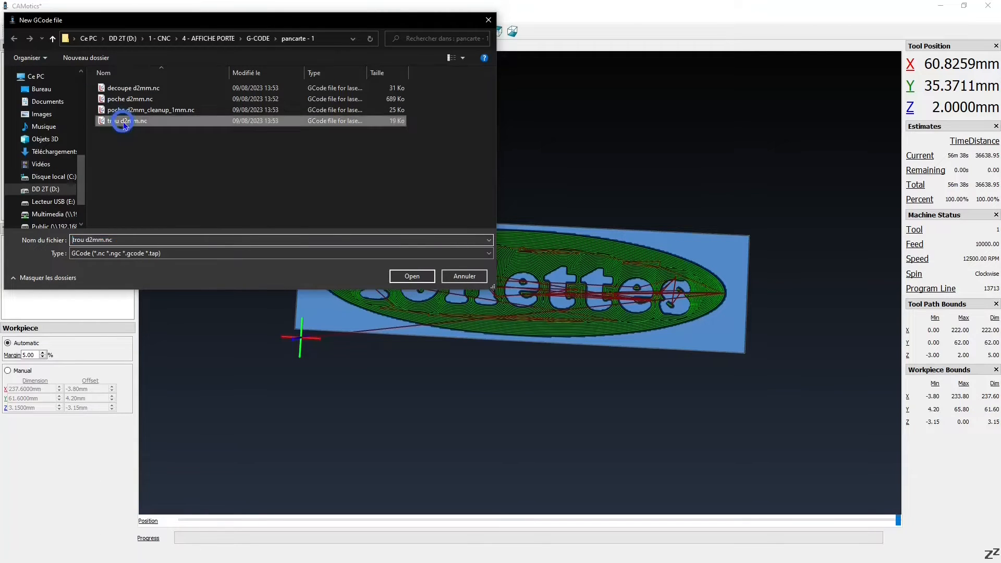
Step: Add the existing G-code file "poche d2mm_cleanup_1mm.nc" to the project
right_click(107, 100)
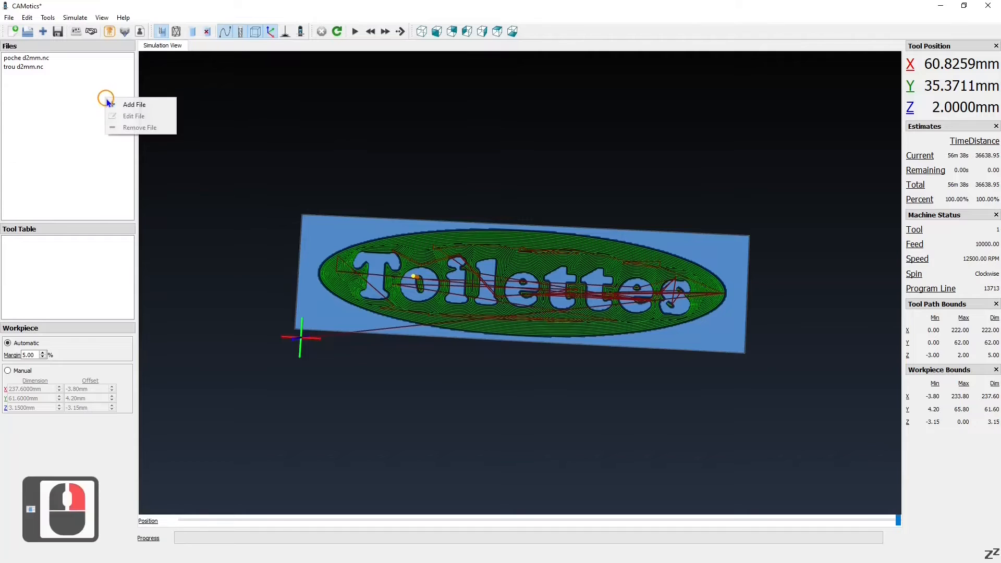
click(126, 105)
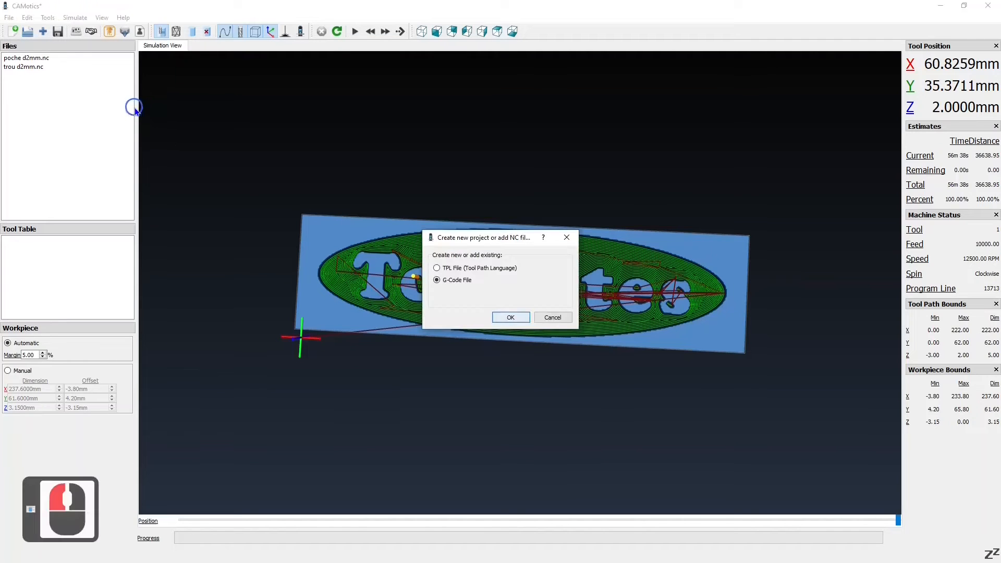
click(510, 317)
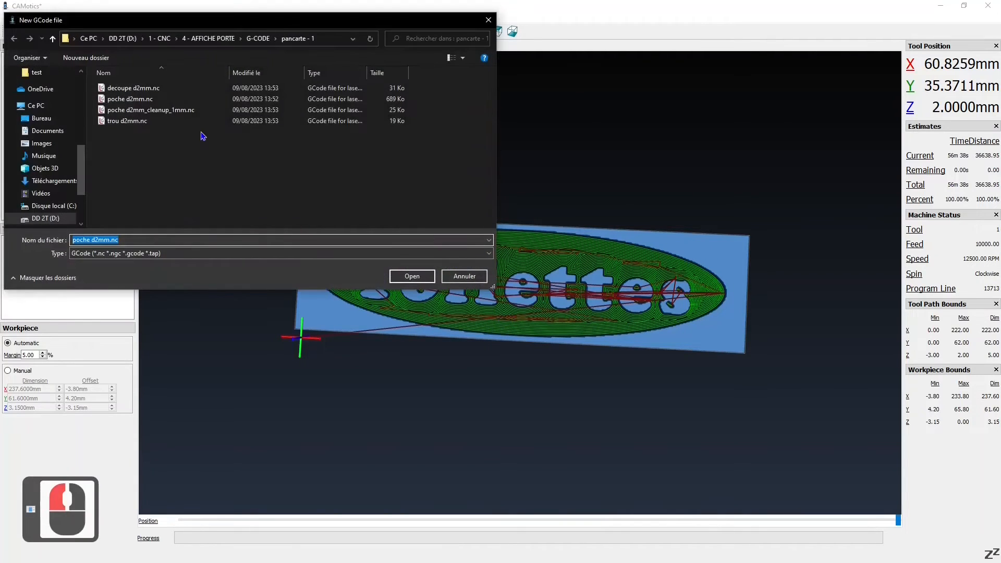
click(187, 112)
double_click(187, 112)
Step: Add the existing G-code file "decoupe d2mm.nc" to the project
right_click(90, 147)
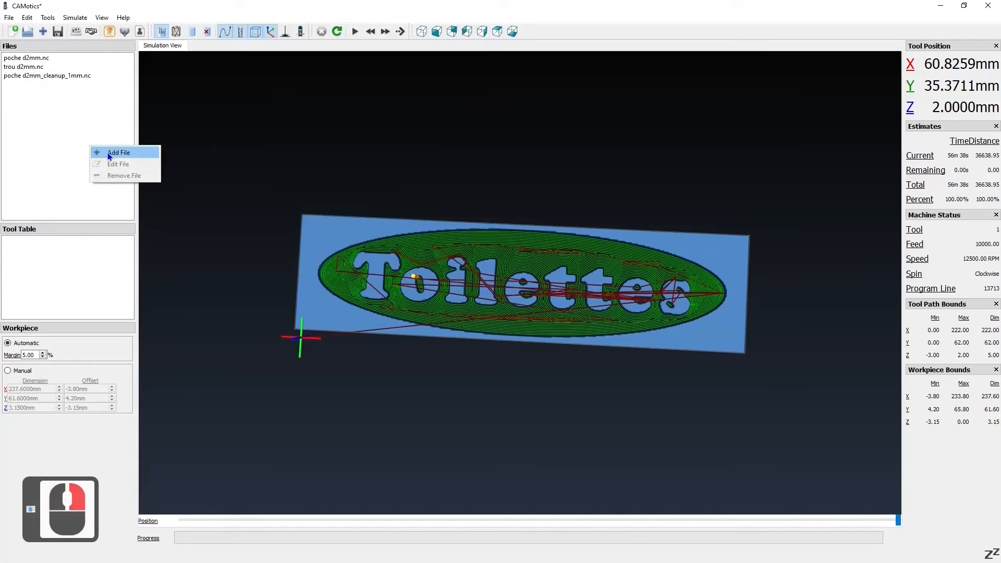
click(109, 152)
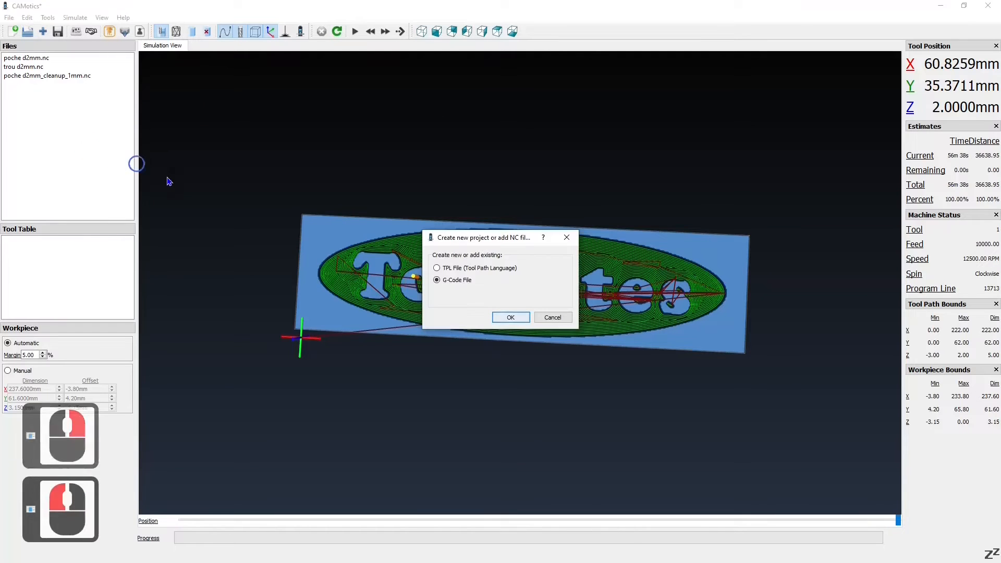
click(511, 317)
click(180, 86)
double_click(180, 87)
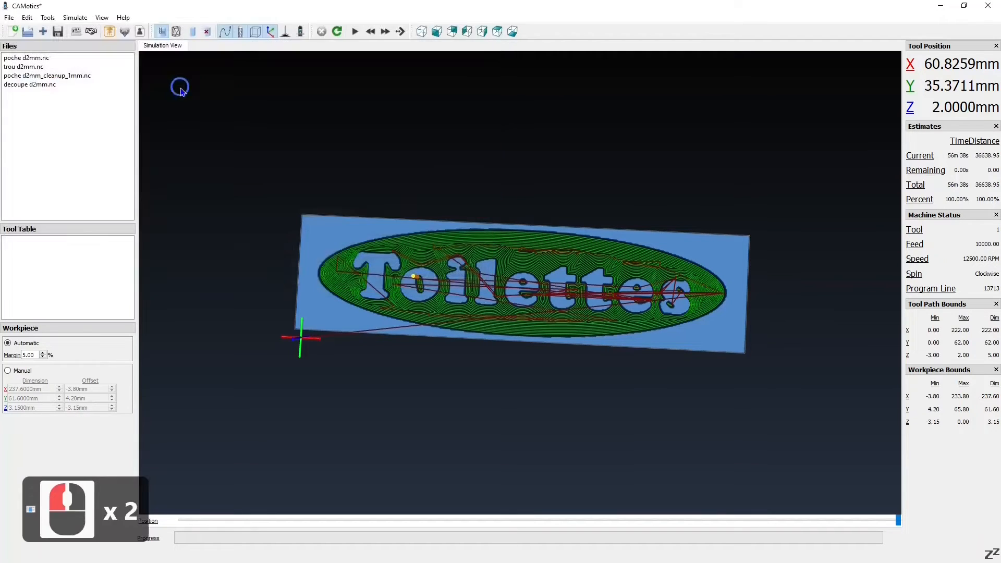
Step: Create tool number 1 as a cylindrical tool with a 2 mm diameter and 10 mm length
right_click(35, 268)
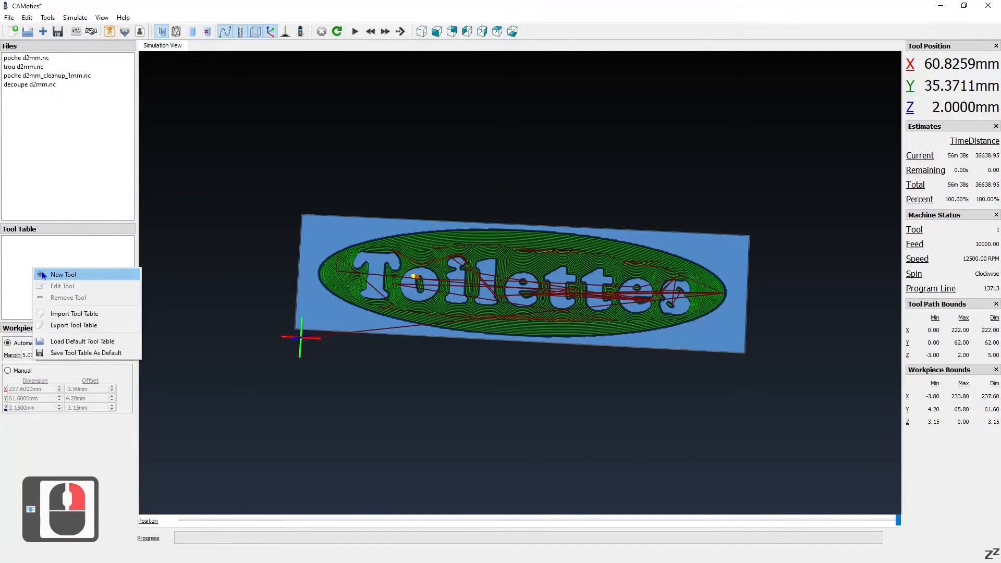
click(43, 275)
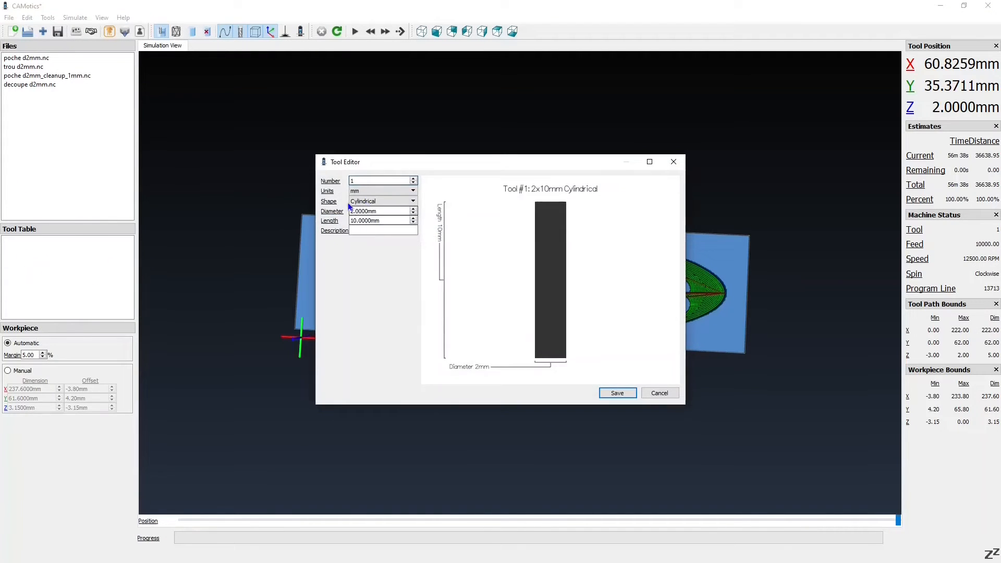
click(617, 393)
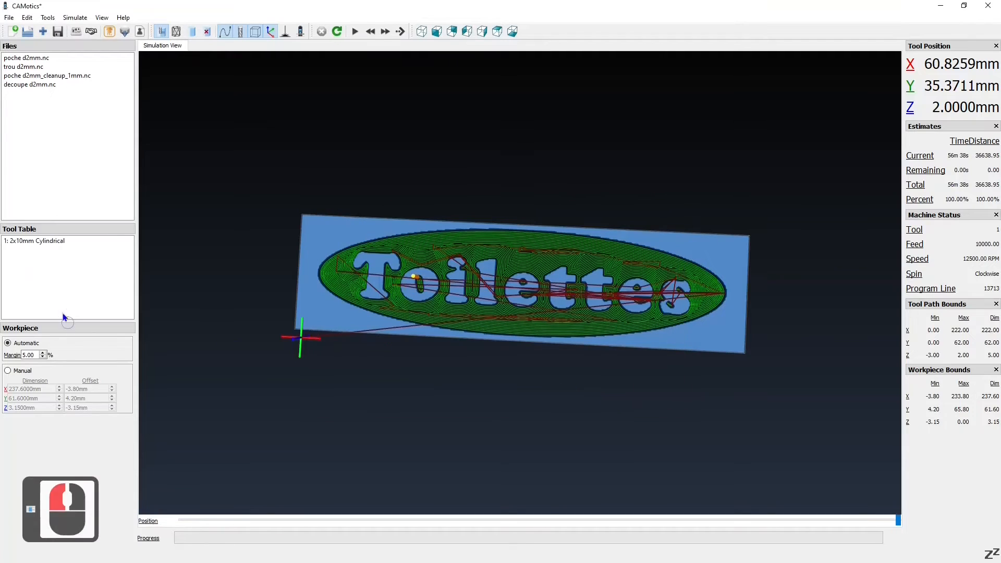
Step: Create tool number 2 as a cylindrical tool with a 1 mm diameter and 10 mm length
right_click(55, 293)
click(79, 300)
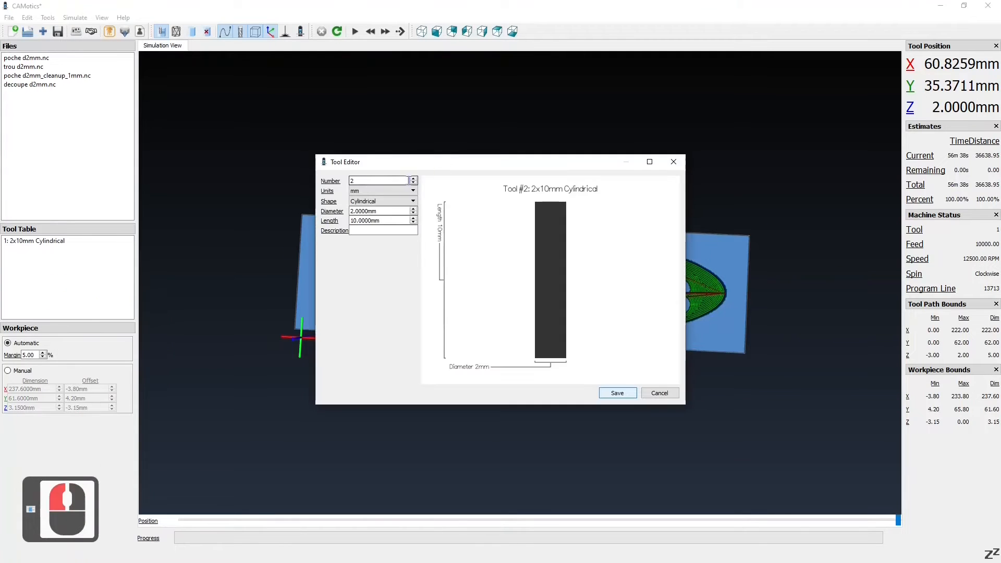
triple_click(381, 210)
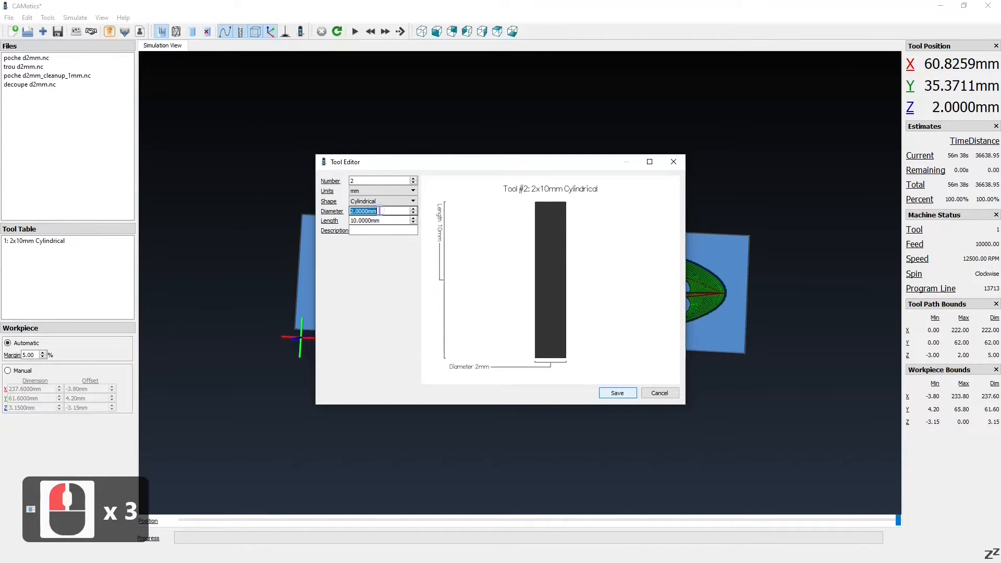
text(1)
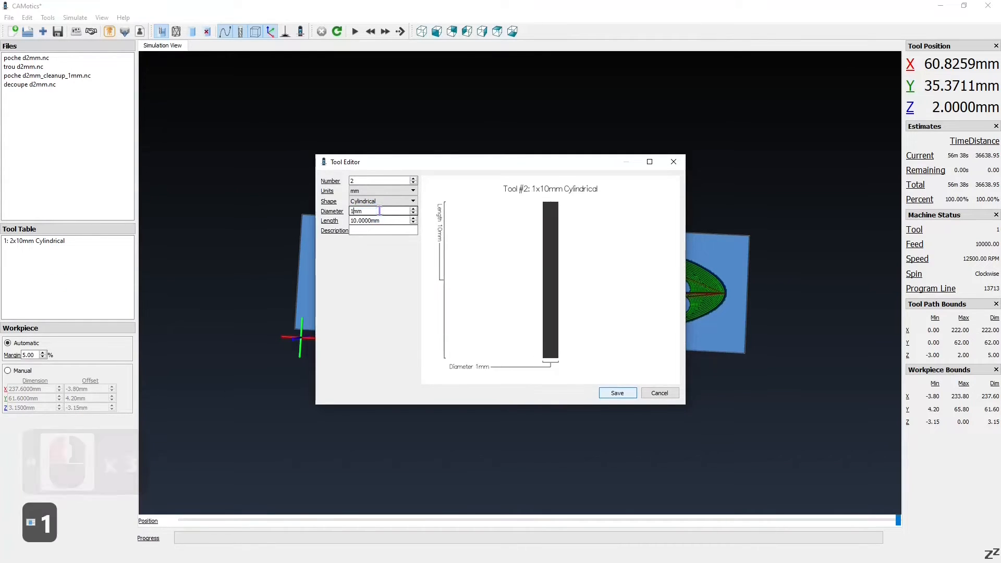
click(617, 392)
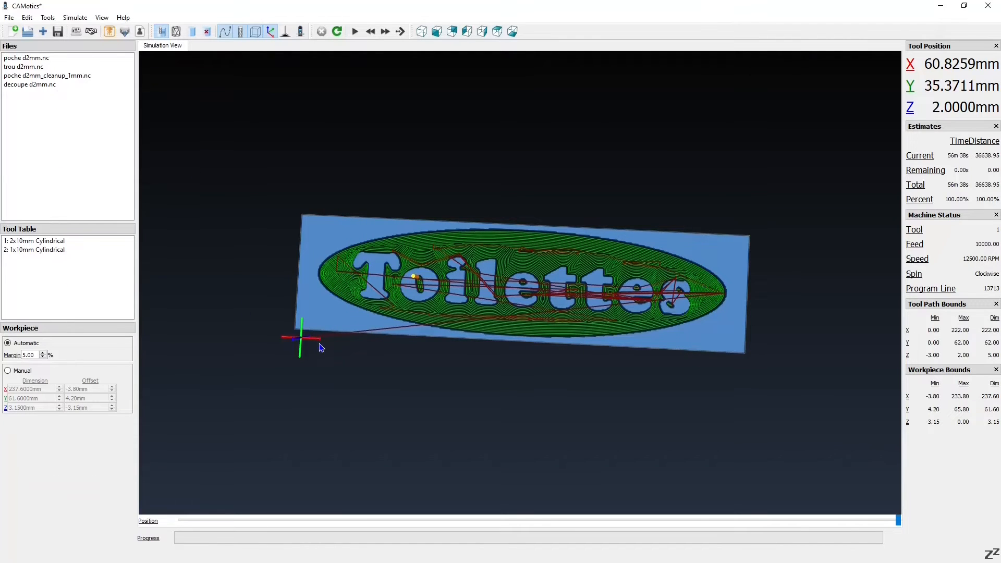
Step: Insert the tool change command "M6 T1" on the first line of "poche d2mm.nc"
triple_click(36, 59)
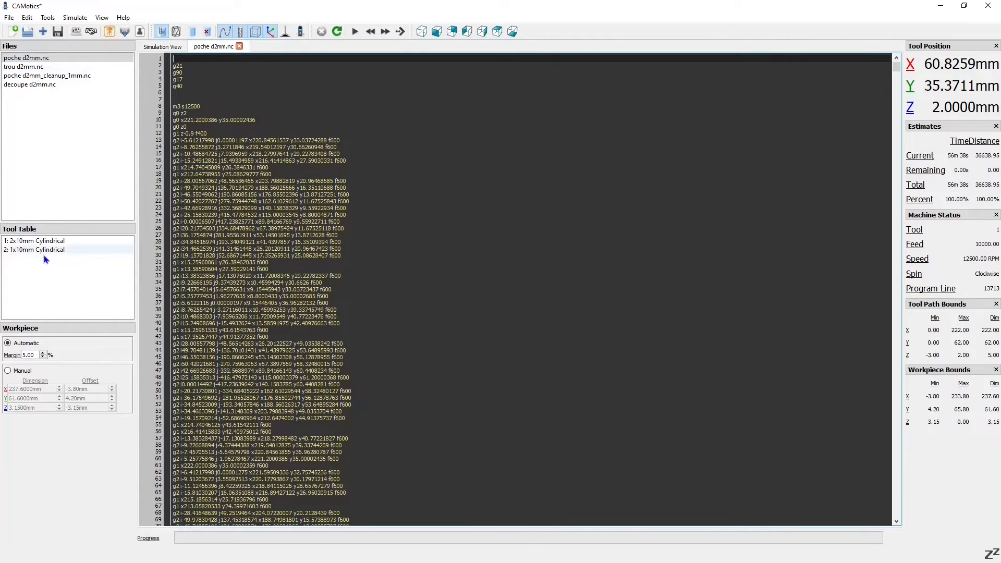
key(Caps_Lock)
text(M6)
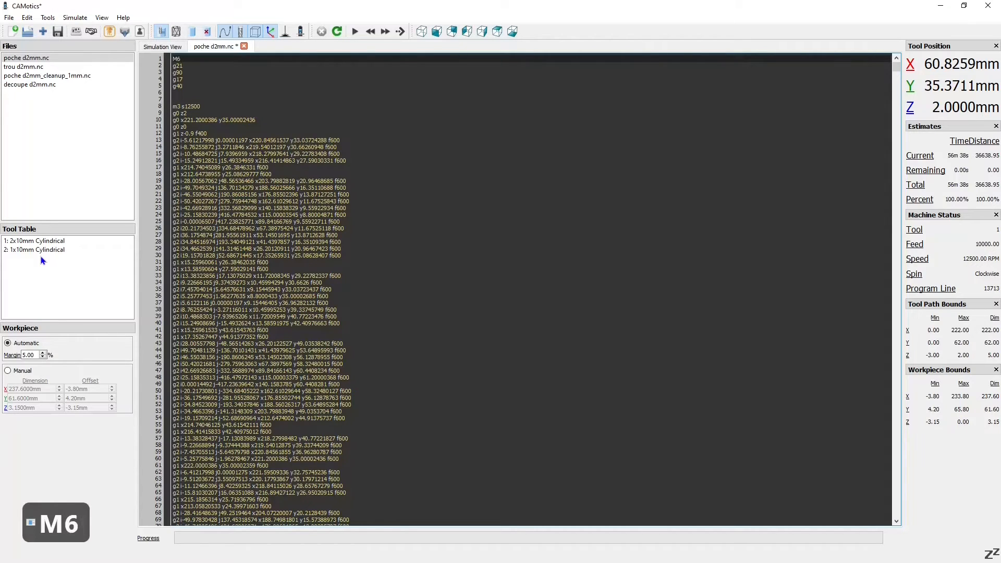
text( T1)
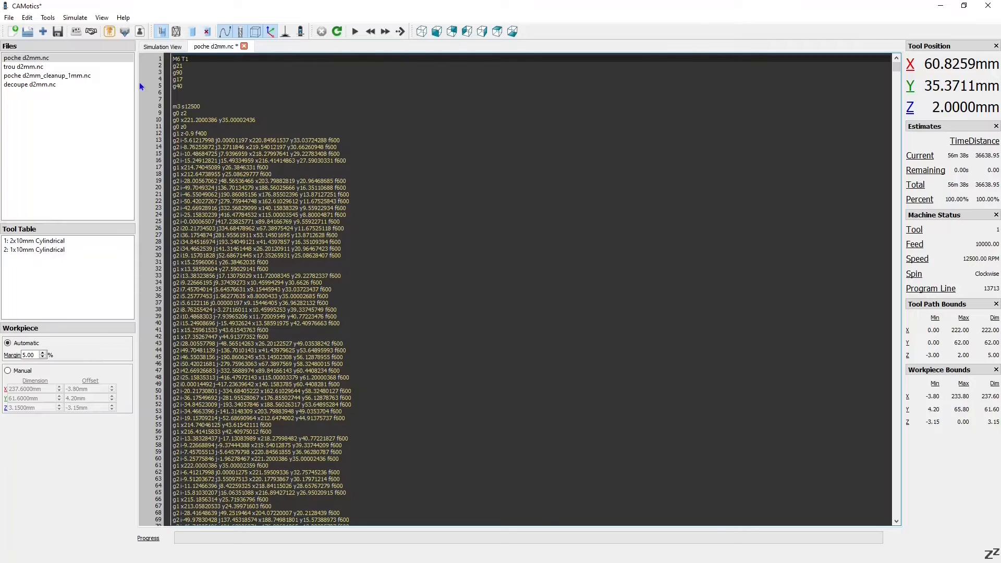
Step: Insert the tool change command "M6 T1" on the first line of "trou d2mm.nc"
click(25, 68)
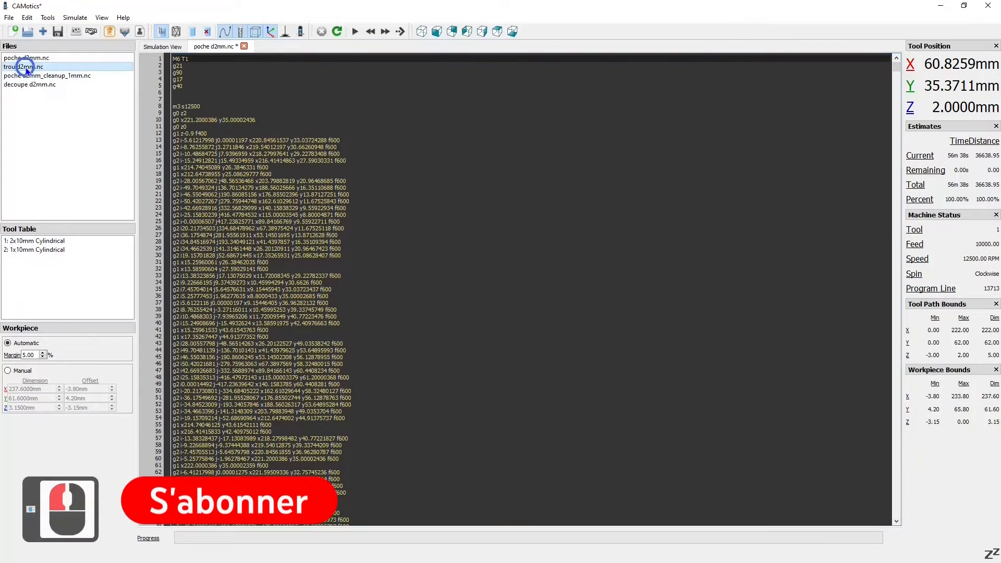
double_click(25, 68)
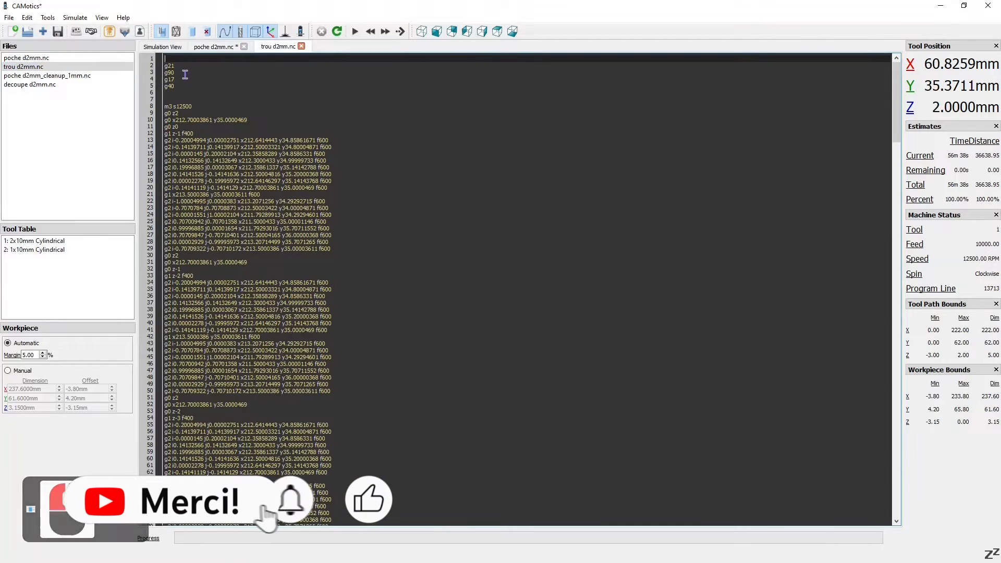
text(M6)
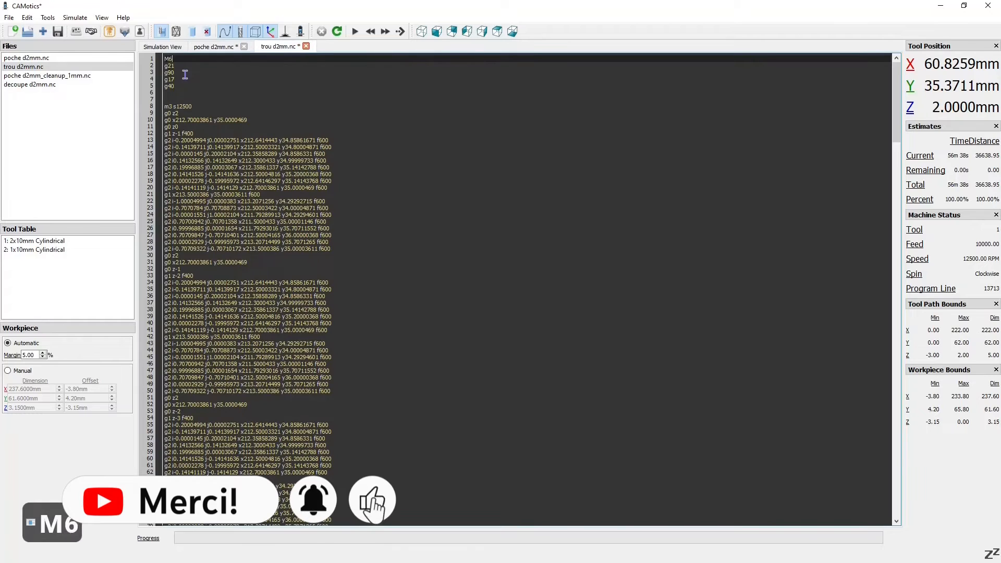
text( T1)
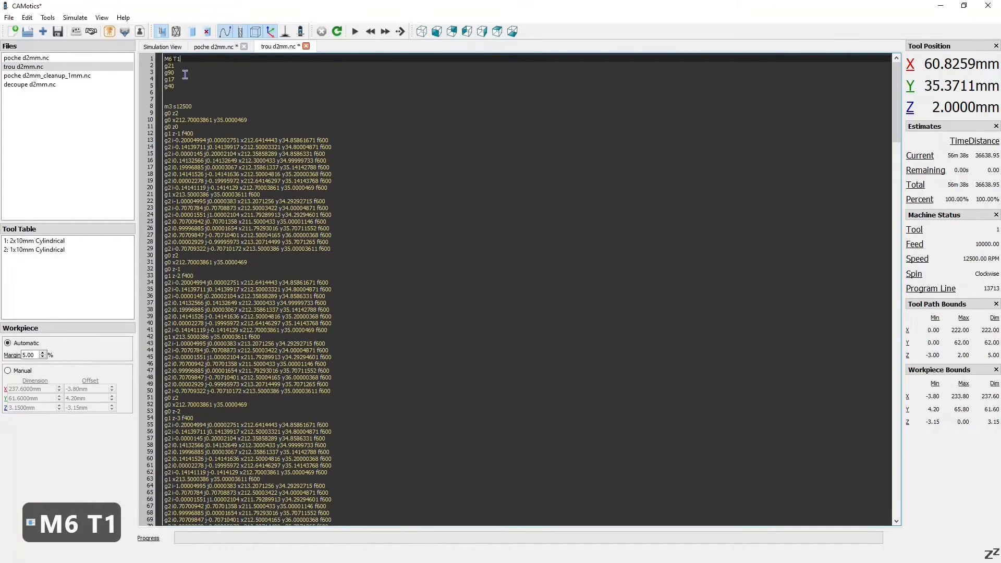
Step: Insert the tool change command "M6 T2" on the first line of "poche d2mm_cleanup_1mm.nc"
click(76, 75)
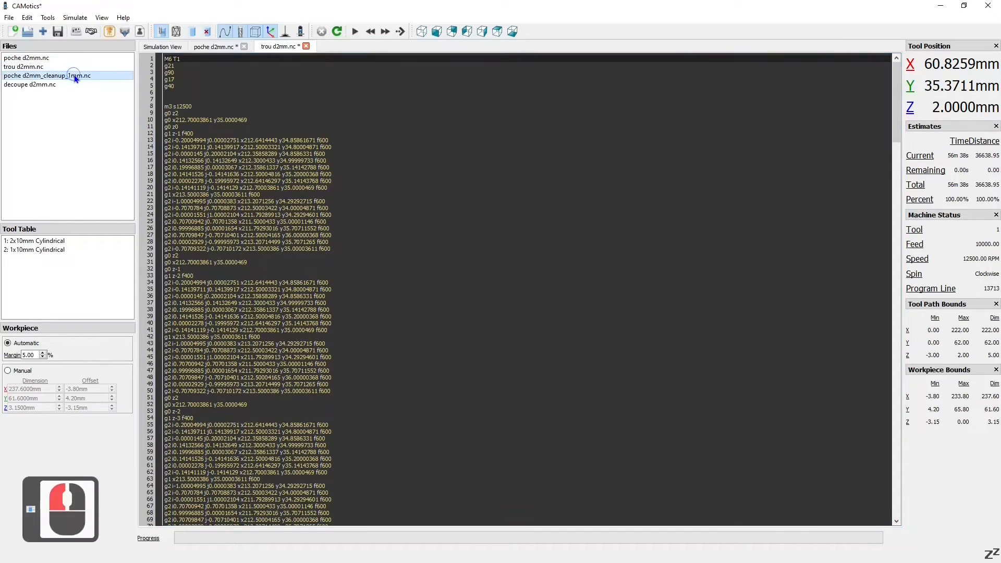
double_click(76, 75)
text(M)
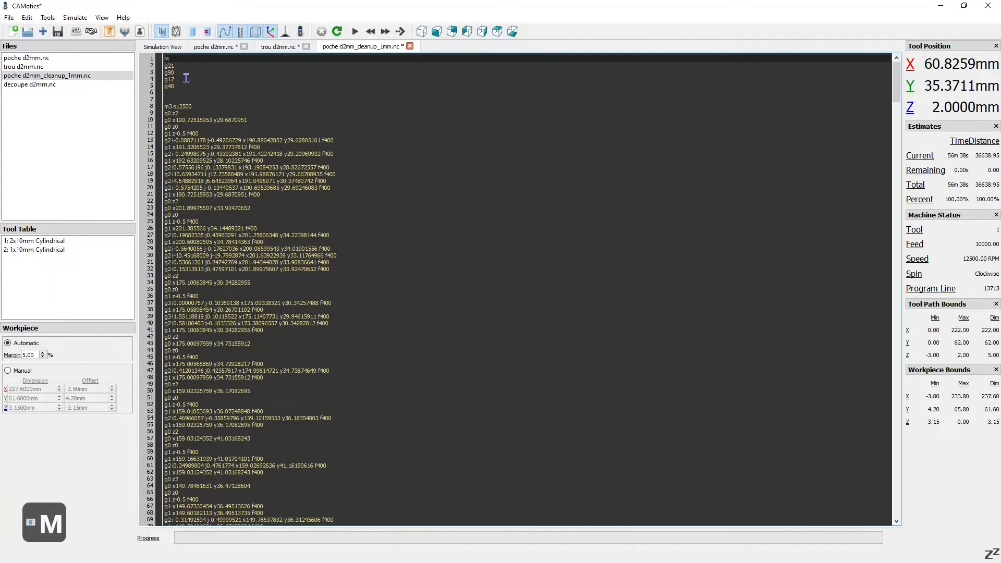
text(6 T)
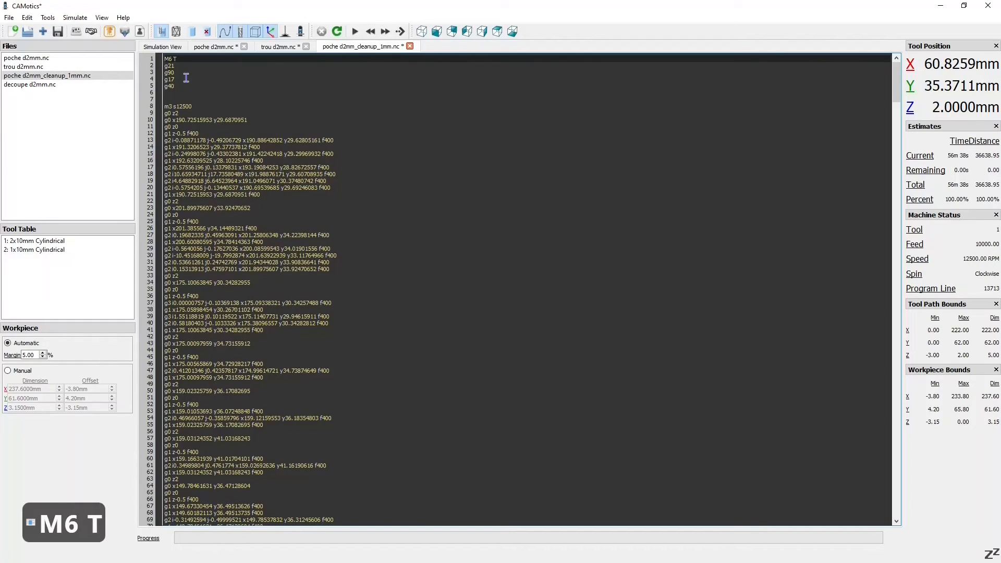
text(2)
Step: Insert the tool change command "M6 T1" on the first line of "decoupe d2mm.nc"
click(86, 85)
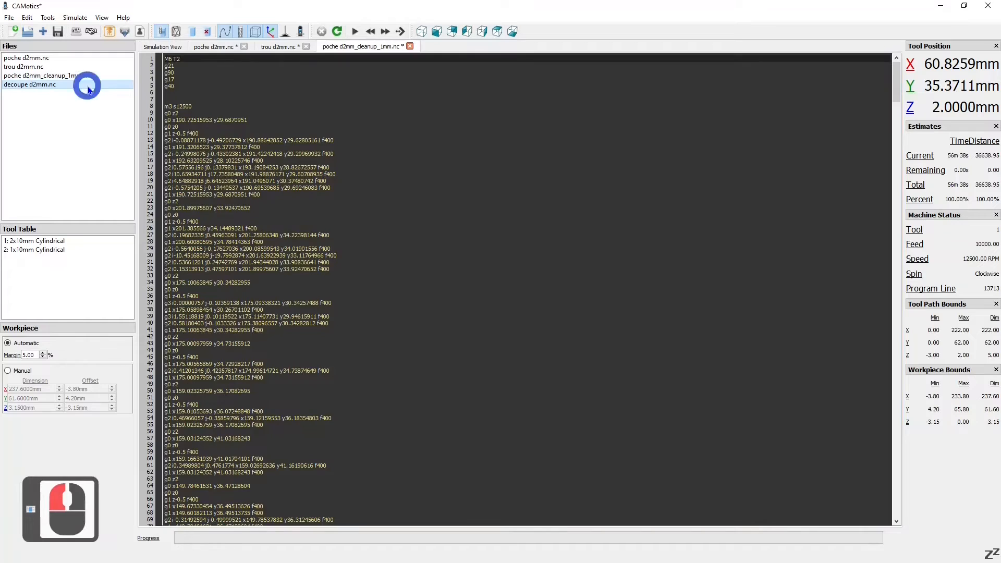
double_click(86, 85)
text(M6)
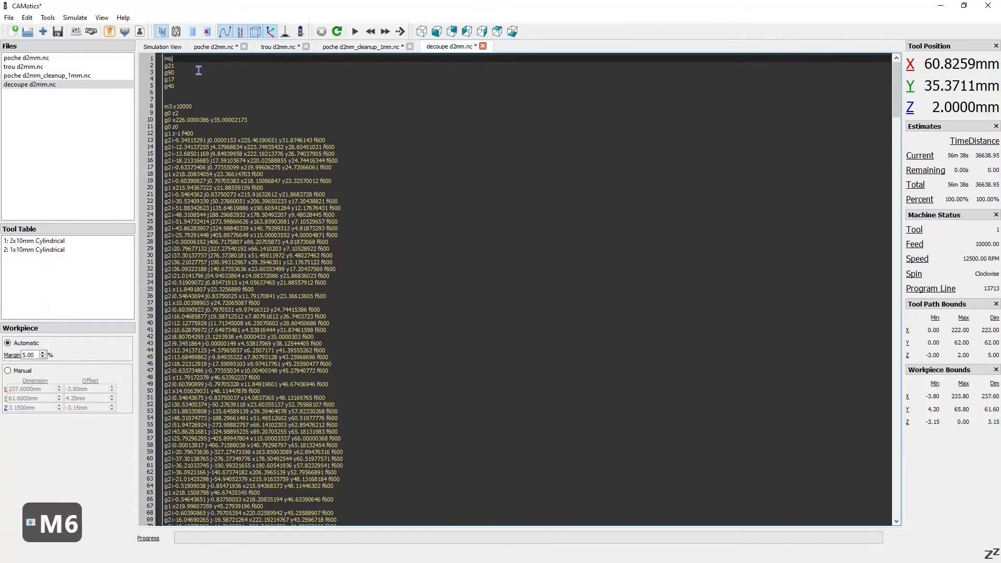
text( T1)
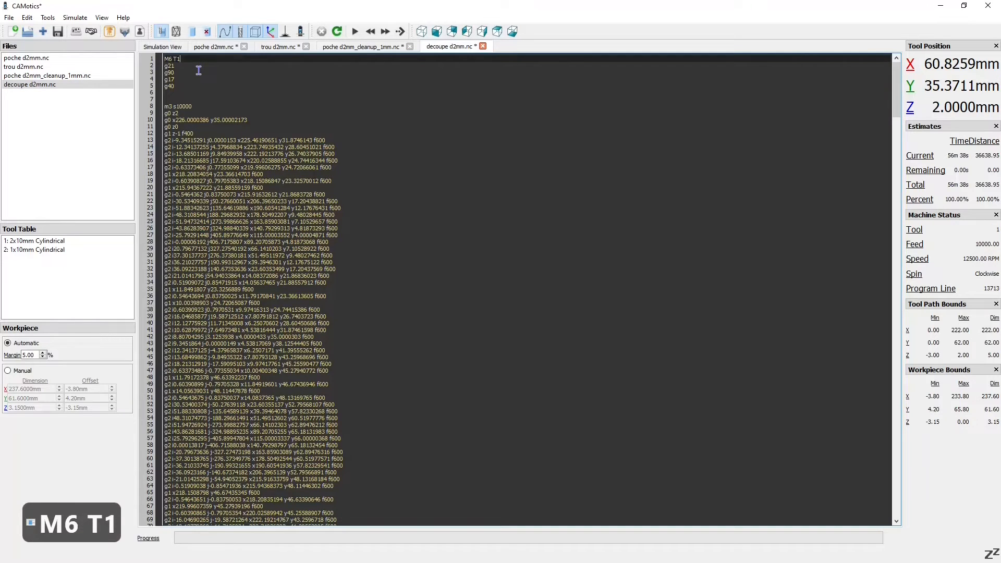
Step: Set the simulation resolution to Very High in the project settings and save them
click(103, 127)
click(168, 47)
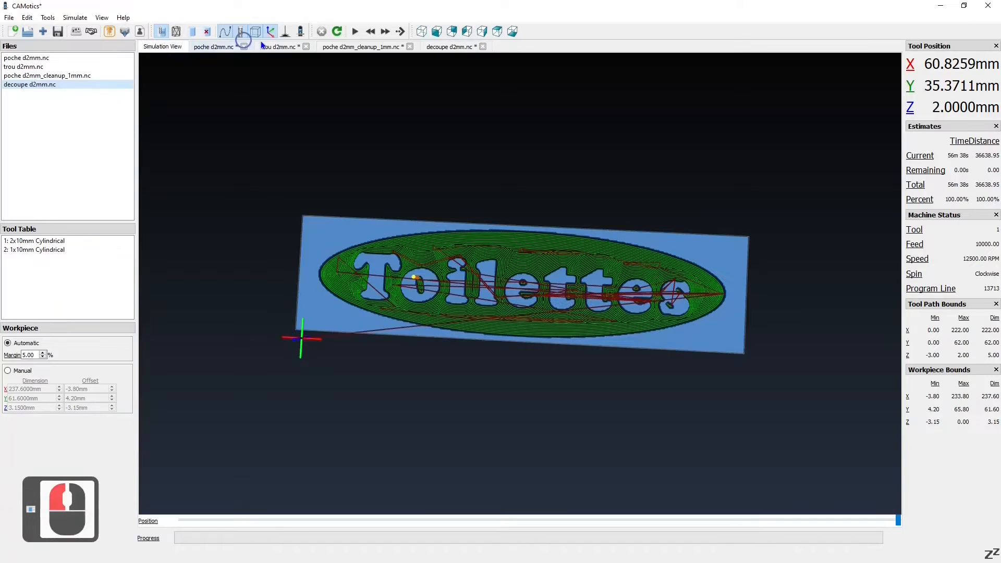
click(90, 31)
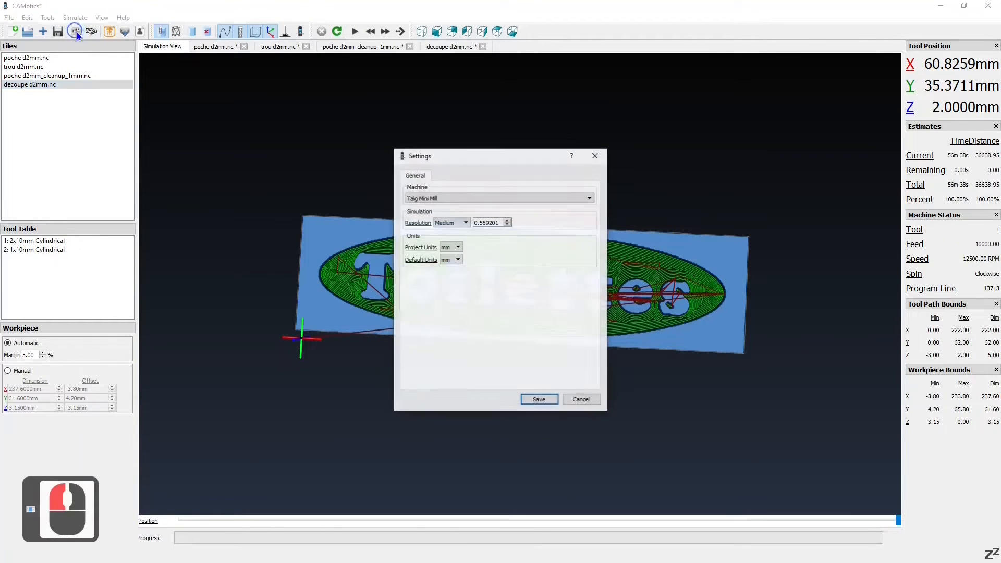
click(452, 223)
click(452, 258)
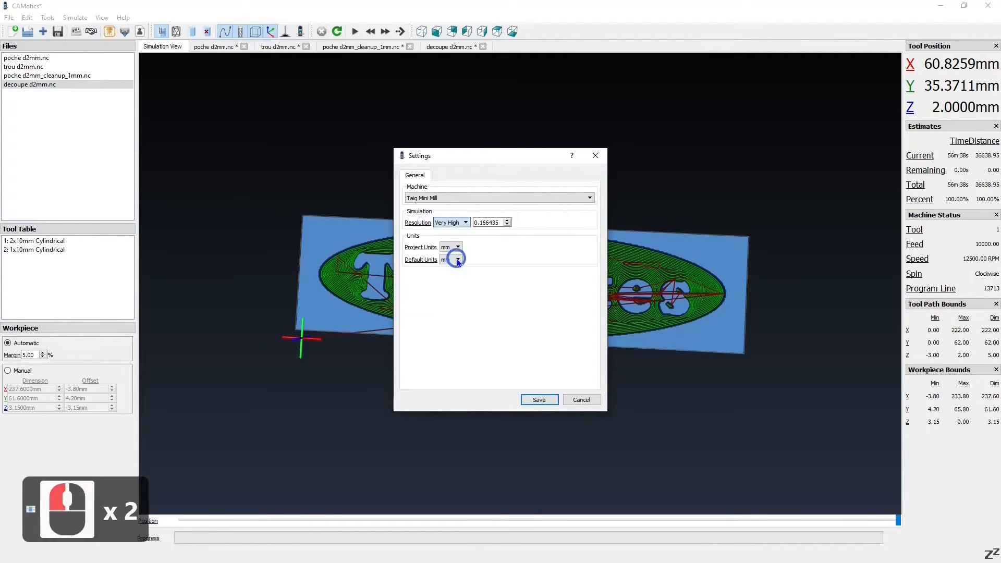
click(539, 399)
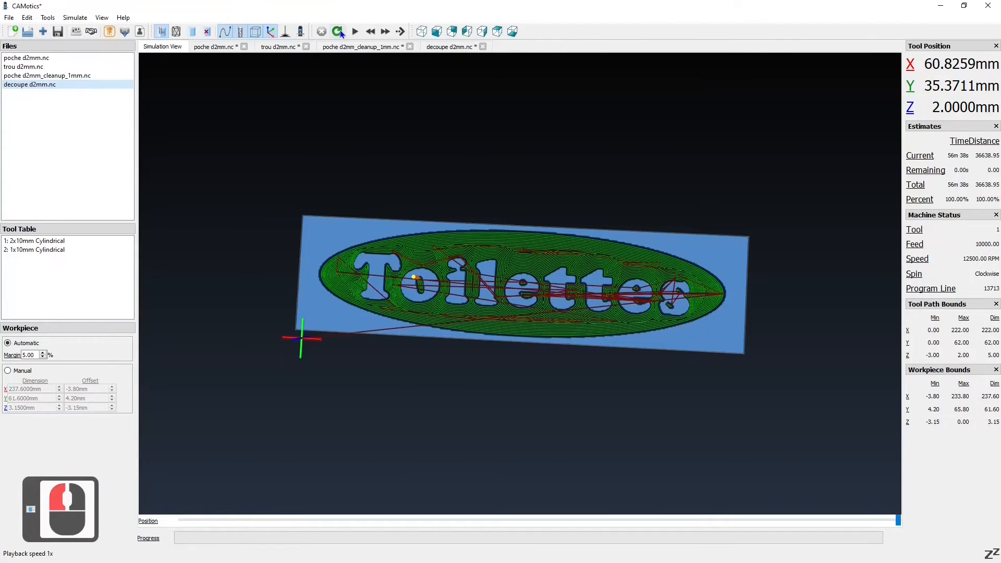
Step: Recompute the simulation with the edited G-code files and hide the tool path lines to inspect the machined sign
click(339, 31)
click(490, 301)
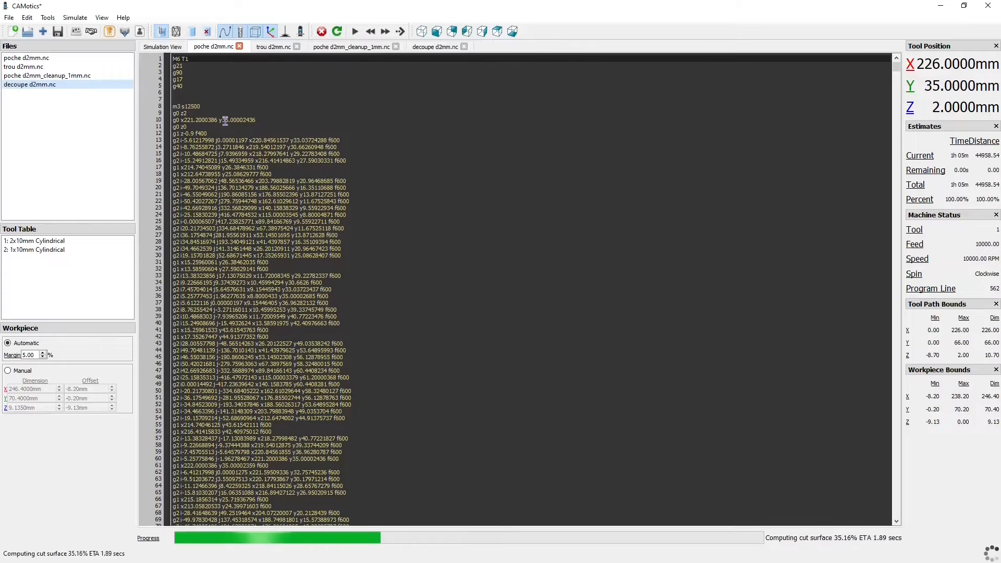
click(162, 46)
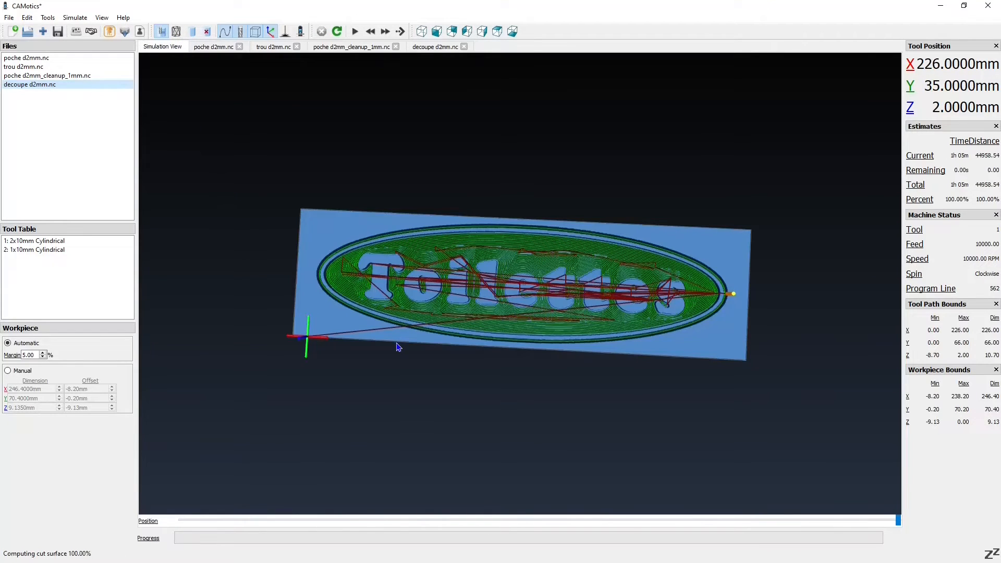
click(224, 34)
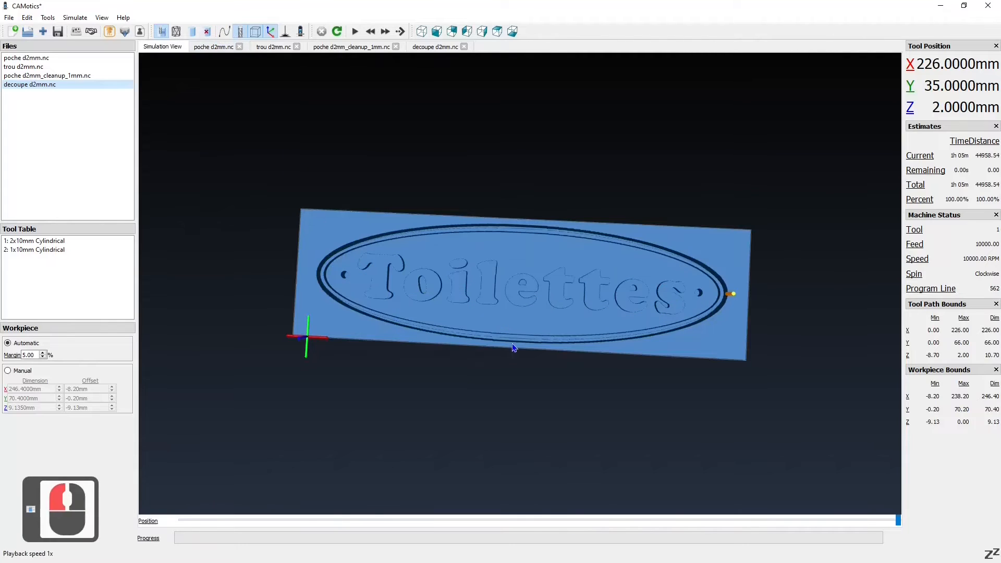
drag(512, 313, 515, 291)
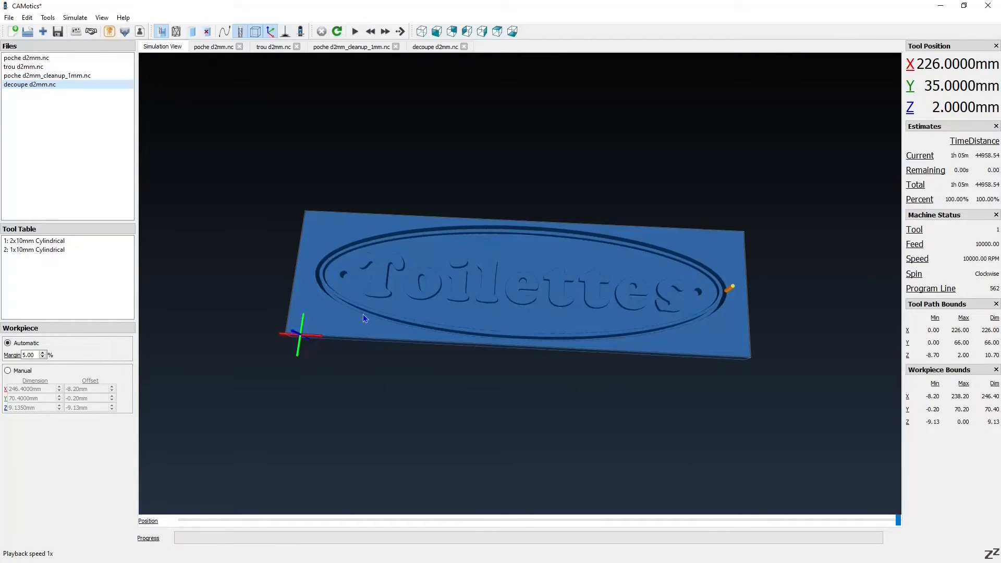
Step: Set the automatic workpiece margin to 0% and rerun the simulation to inspect the cut sign
double_click(35, 356)
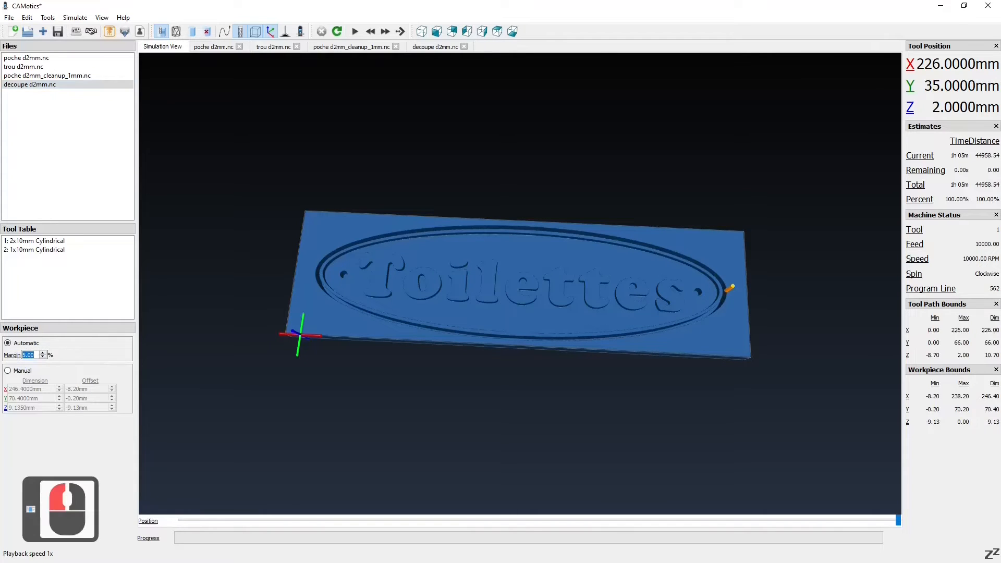
text(0)
click(335, 29)
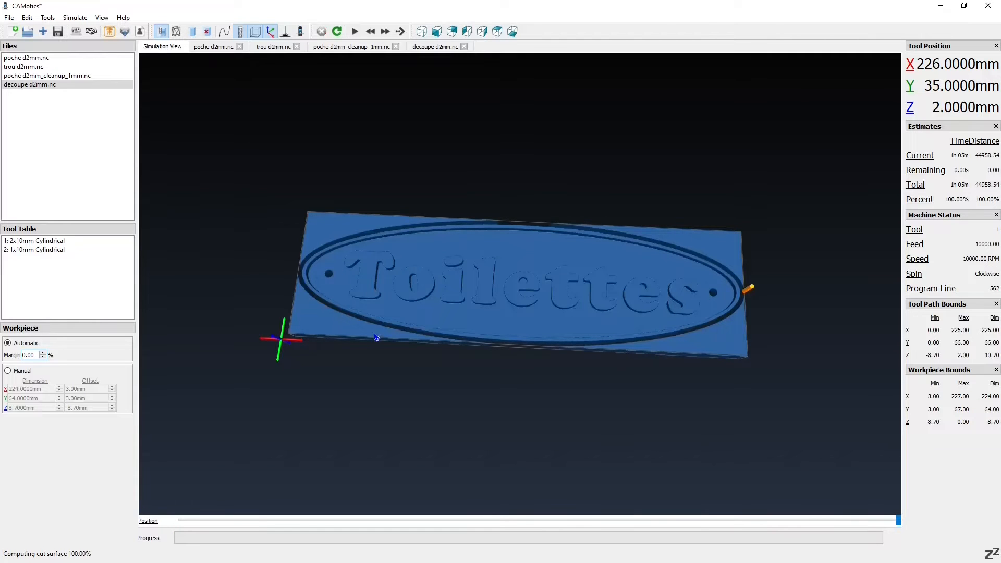
drag(374, 332, 417, 283)
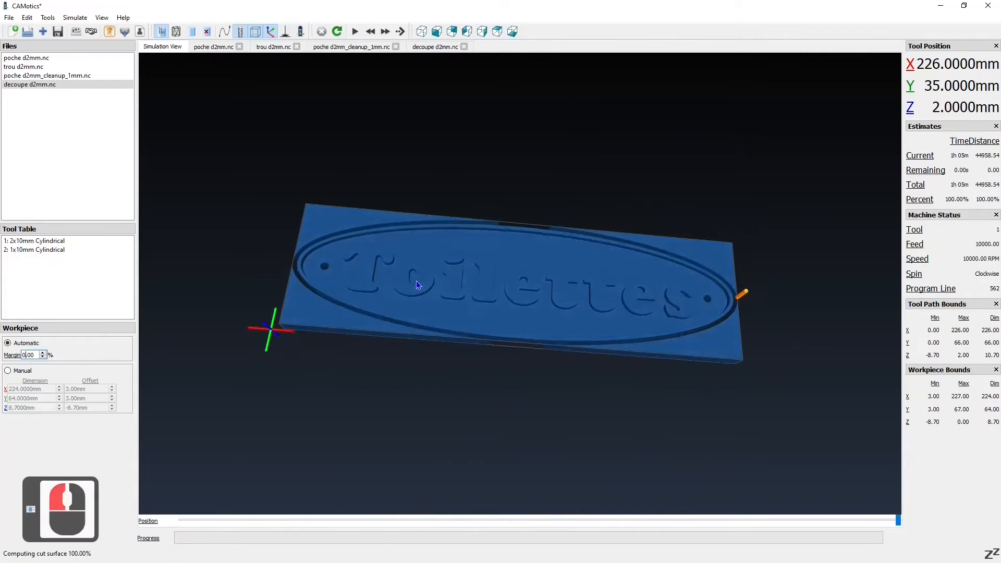
scroll(623, 290, up, 5)
drag(616, 365, 618, 267)
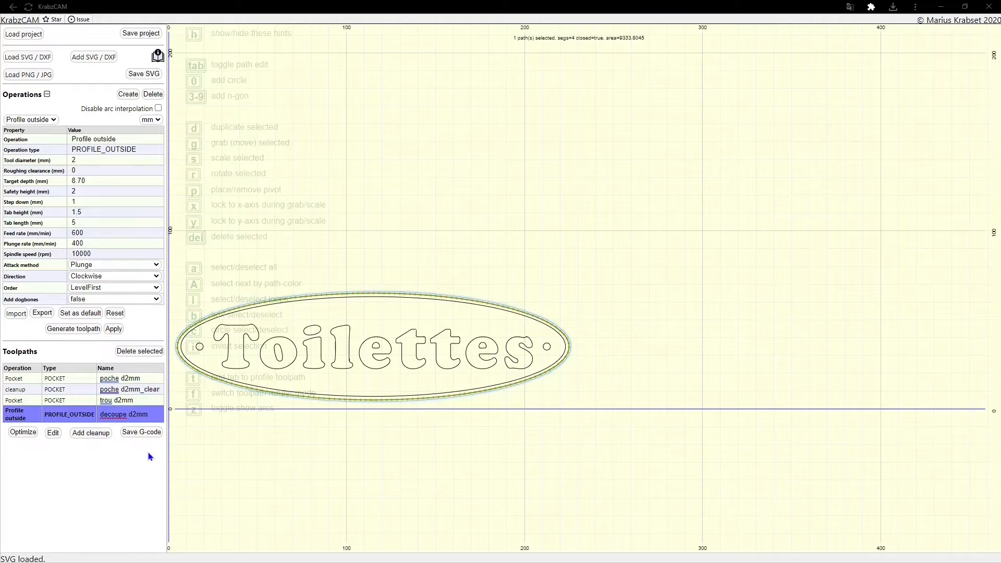
Step: In KrabzCAM, start saving the "poche d2mm" and "trou d2mm" toolpaths together as one G-code file
click(124, 378)
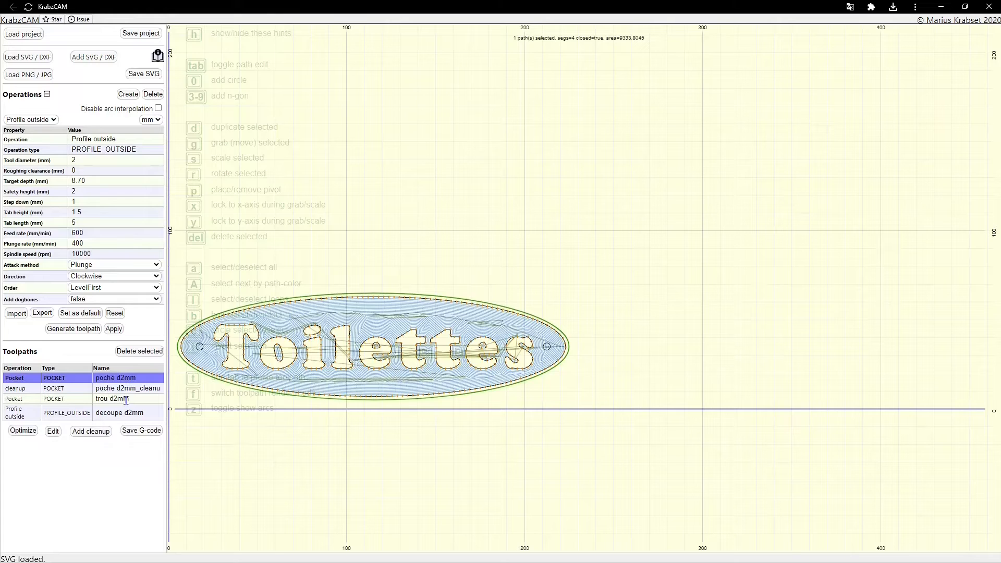
click(156, 432)
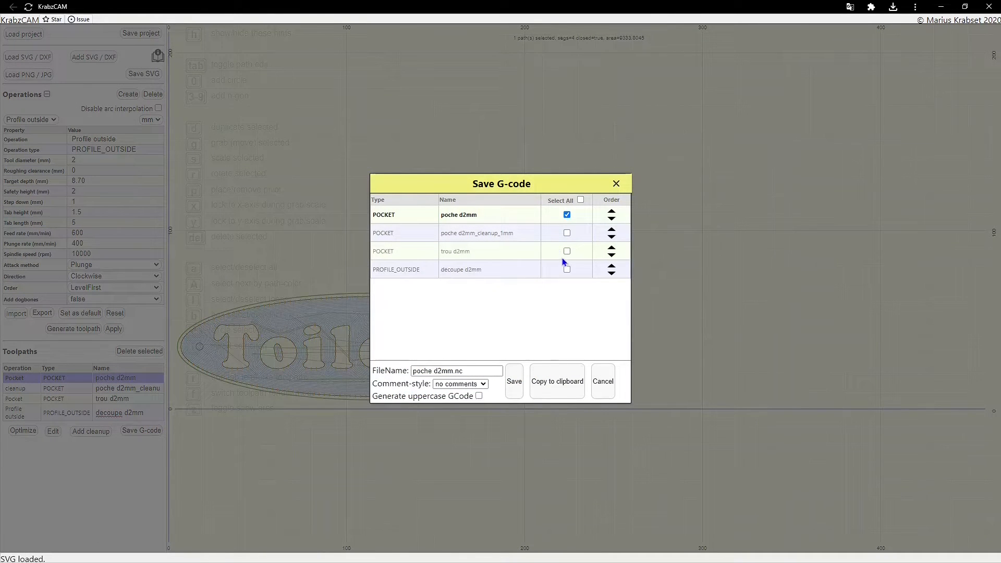
click(567, 251)
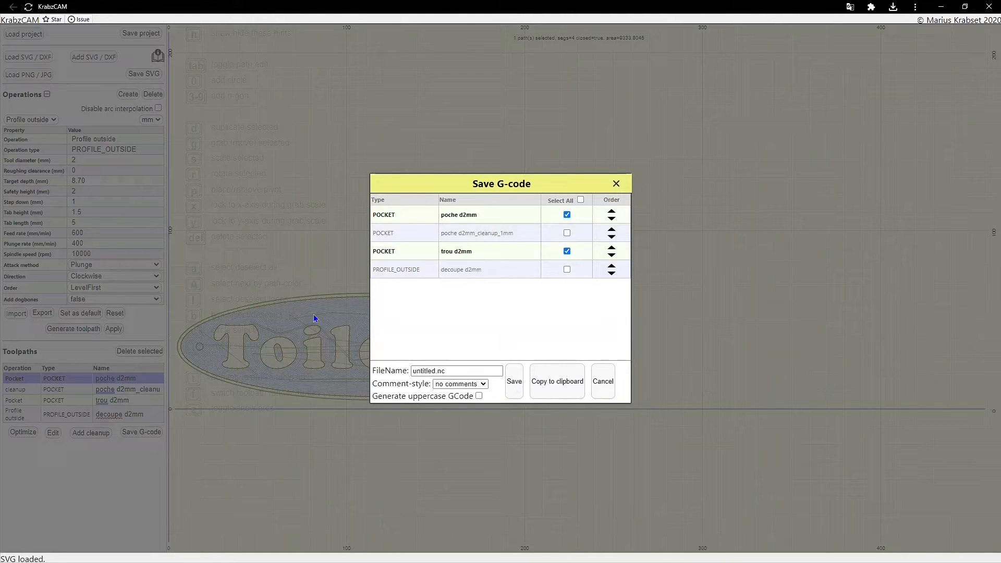
click(514, 382)
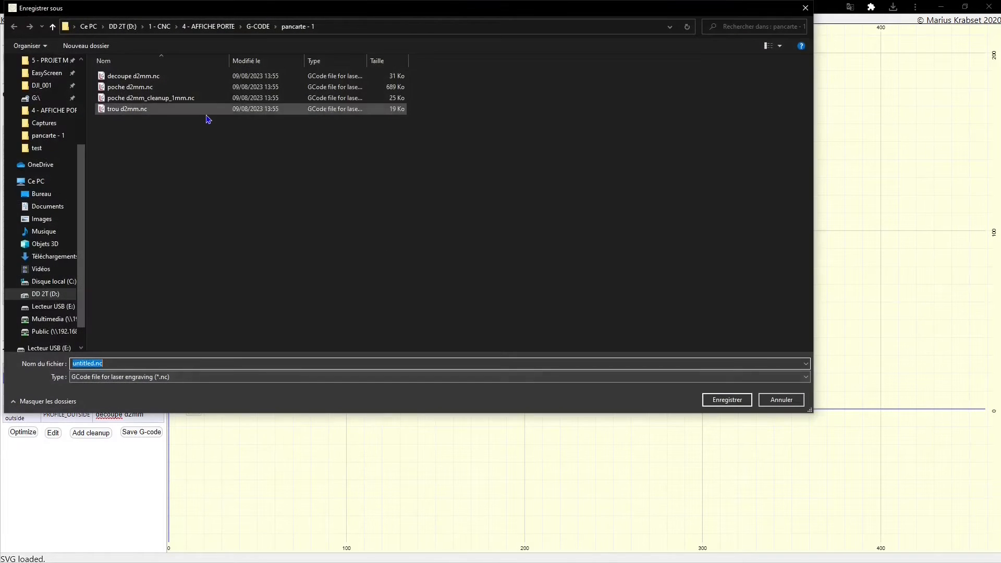
Step: Delete the four old G-code files for decoupe, poche, poche cleanup and trou from the "pancarte - 1" folder
click(173, 130)
click(176, 78)
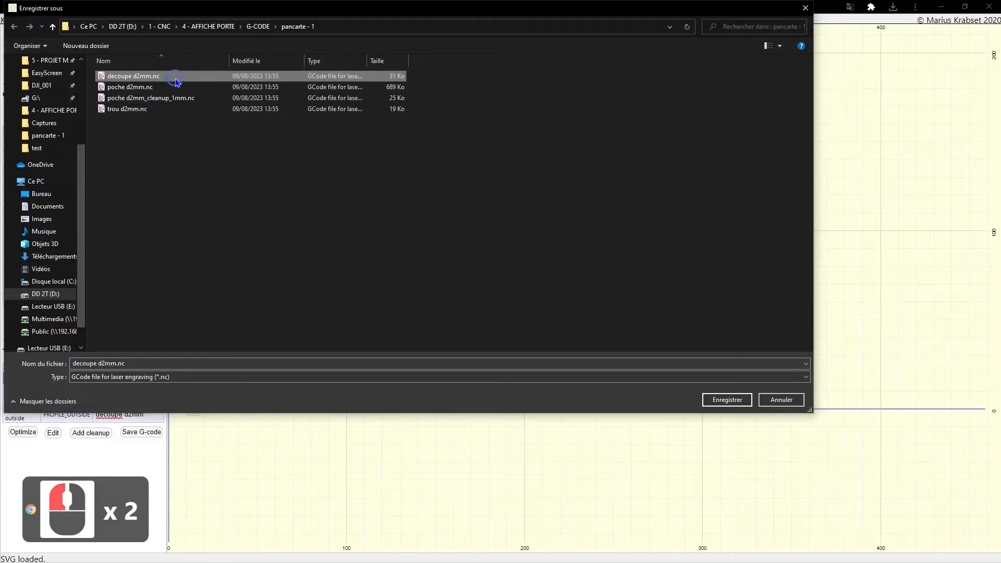
key(Delete)
key(Delete)
key(Delete)
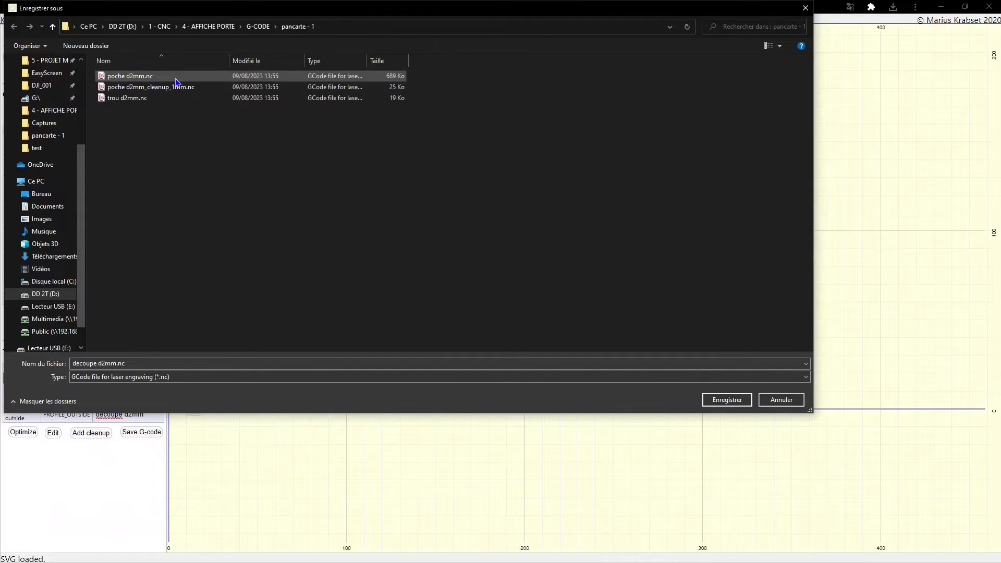
click(176, 76)
key(Delete)
click(176, 76)
key(Delete)
click(176, 76)
key(Delete)
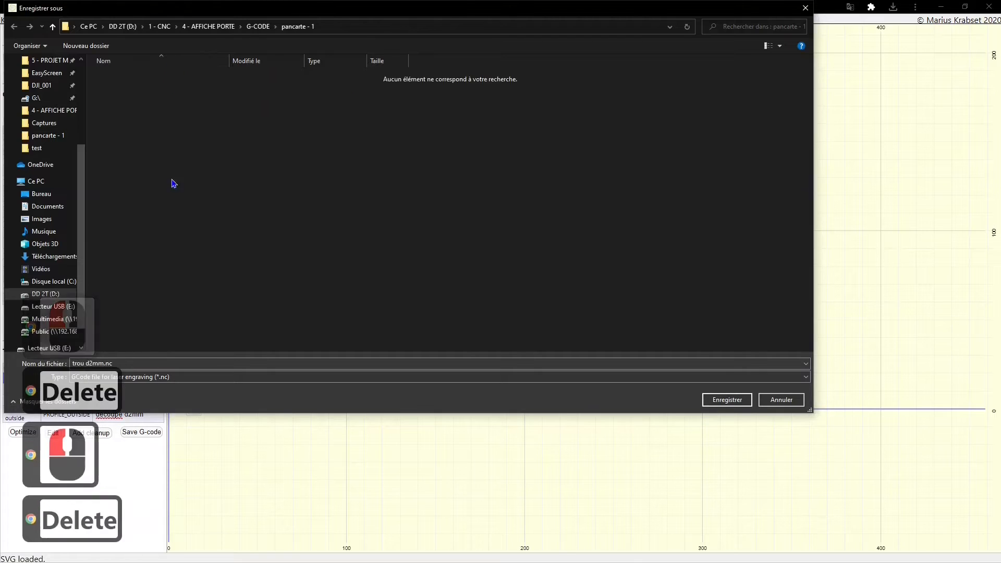
Step: Name the combined G-code file "1 - USINAGE d2mm.nc" and save it in the "pancarte - 1" folder
double_click(86, 365)
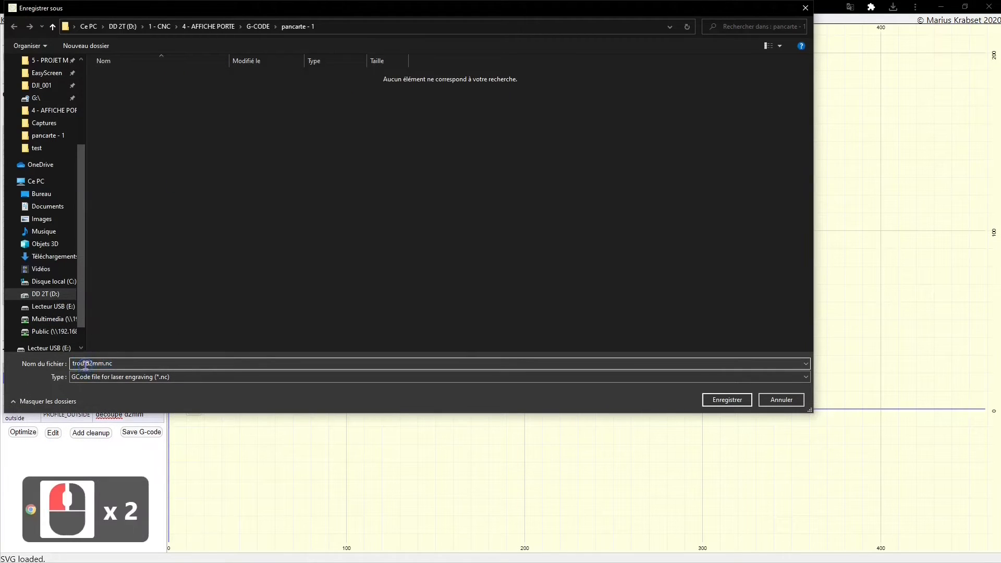
text(USIN)
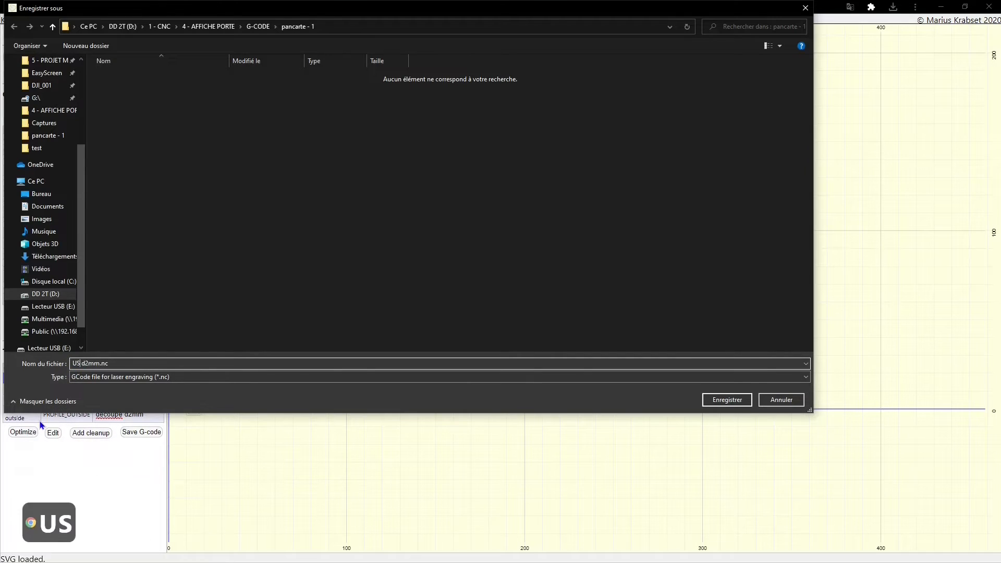
text(AGE)
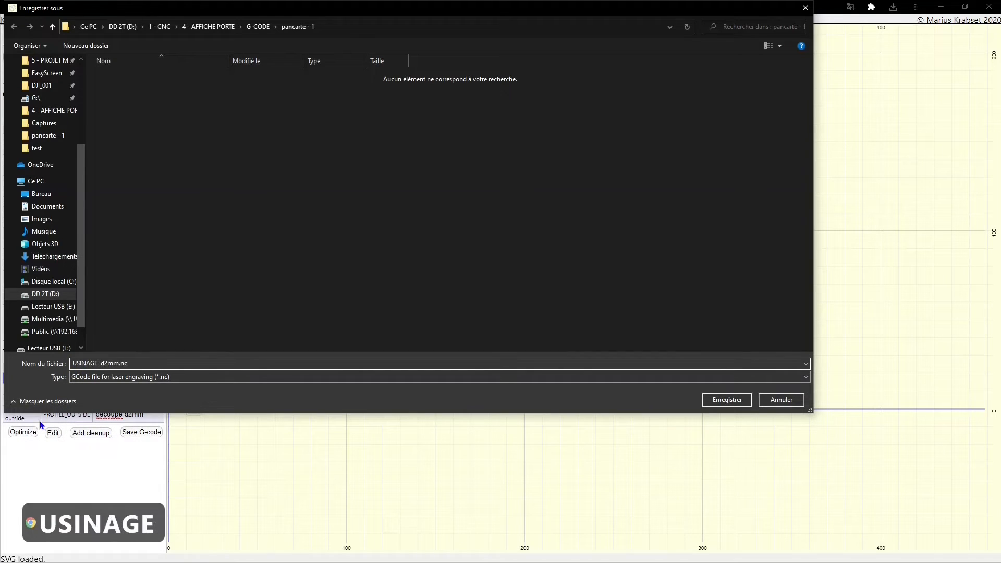
key(BackSpace)
text(2)
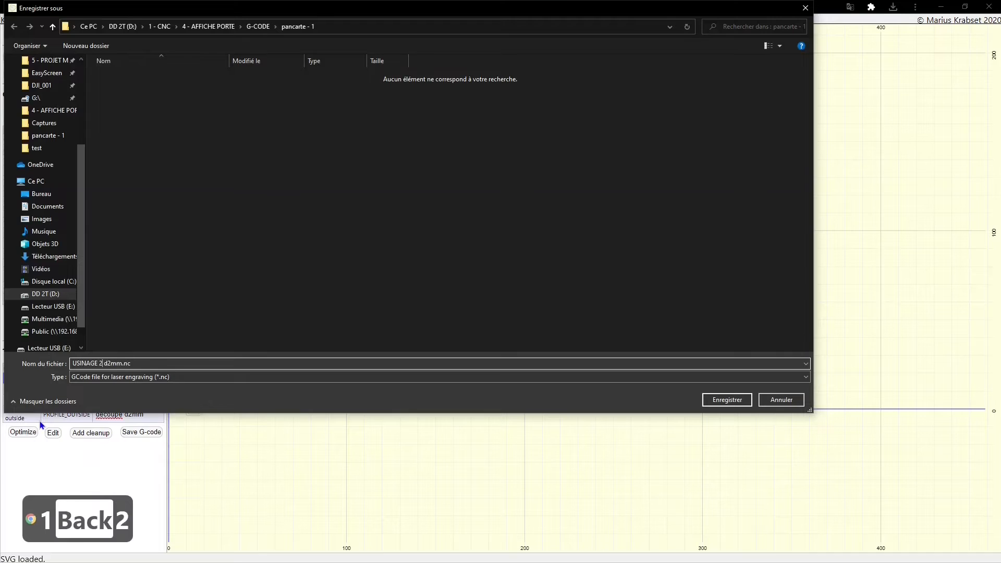
key(Delete)
key(BackSpace)
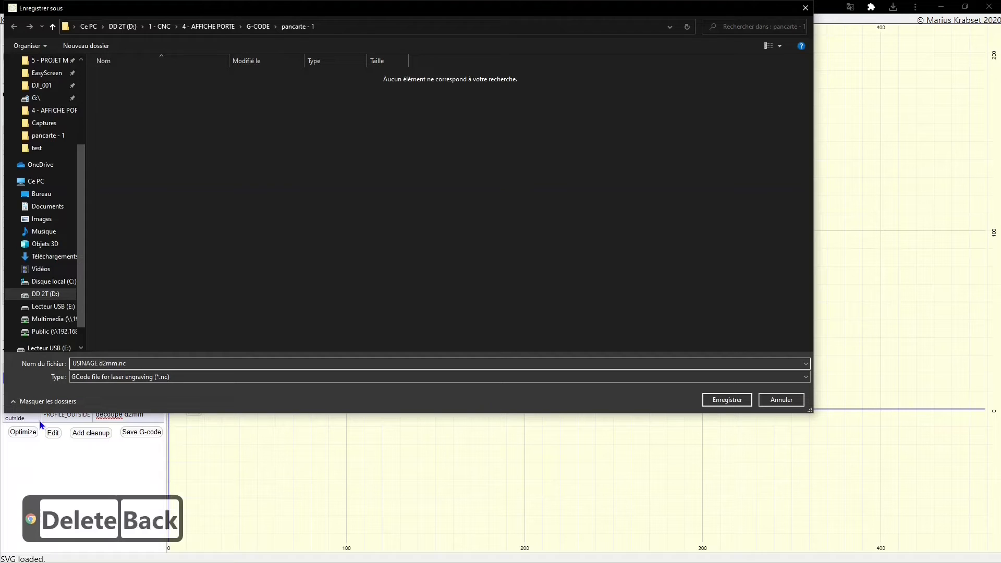
key(Left)
key(Left)
key(Left)
key(Left)
key(Left)
key(Left)
key(Left)
key(Left)
key(Left)
key(Left)
key(Left)
key(Left)
key(Left)
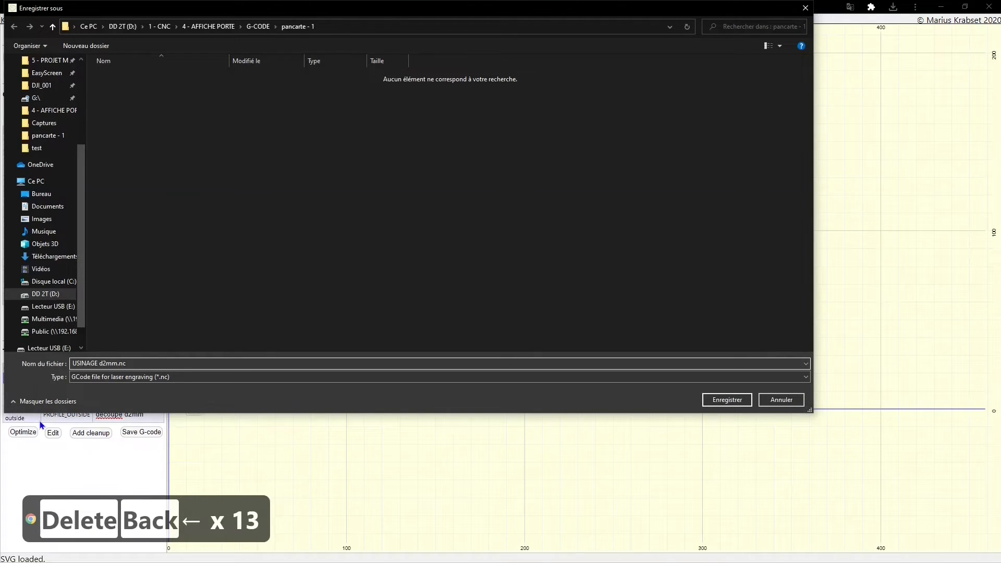
text(1 -)
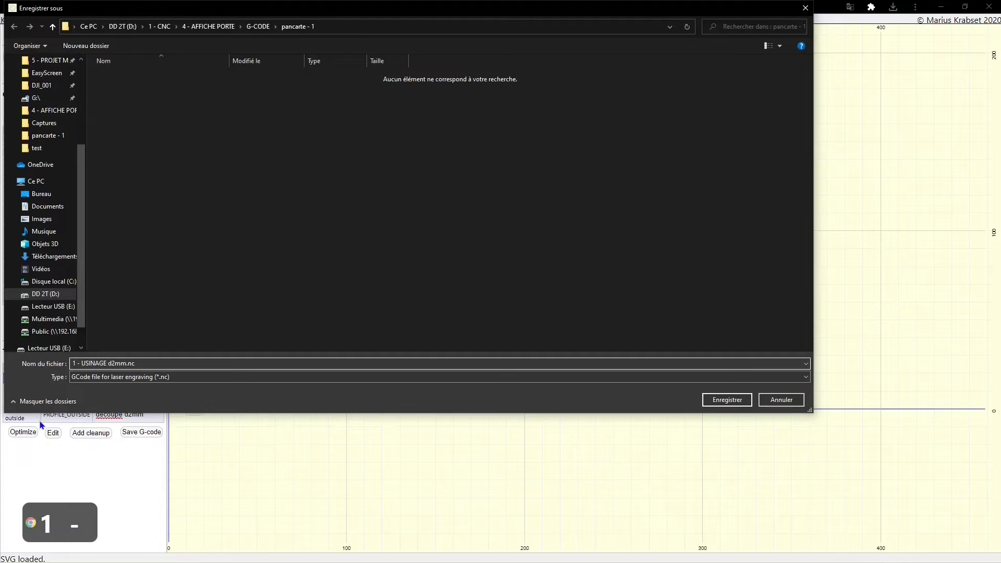
key(Return)
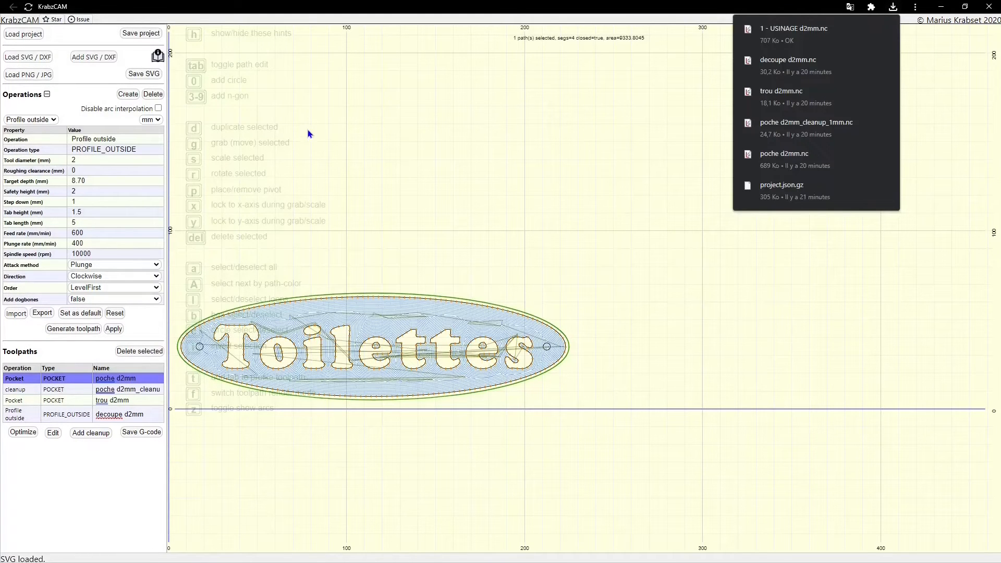
Step: Save the 1 mm cleanup toolpath's G-code as "2 -poche d2mm_cleanup_1mm.nc" in the same folder
click(122, 391)
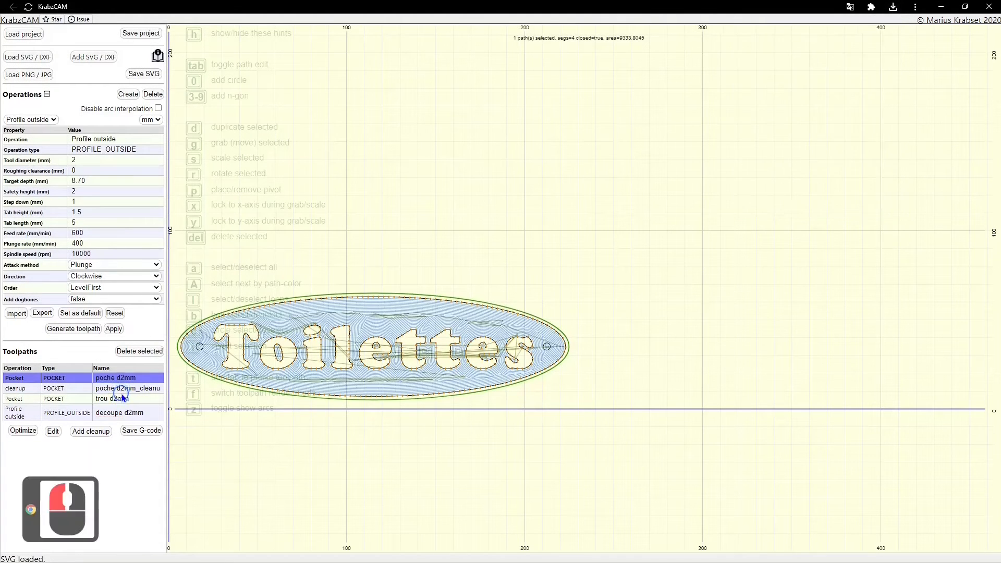
click(121, 389)
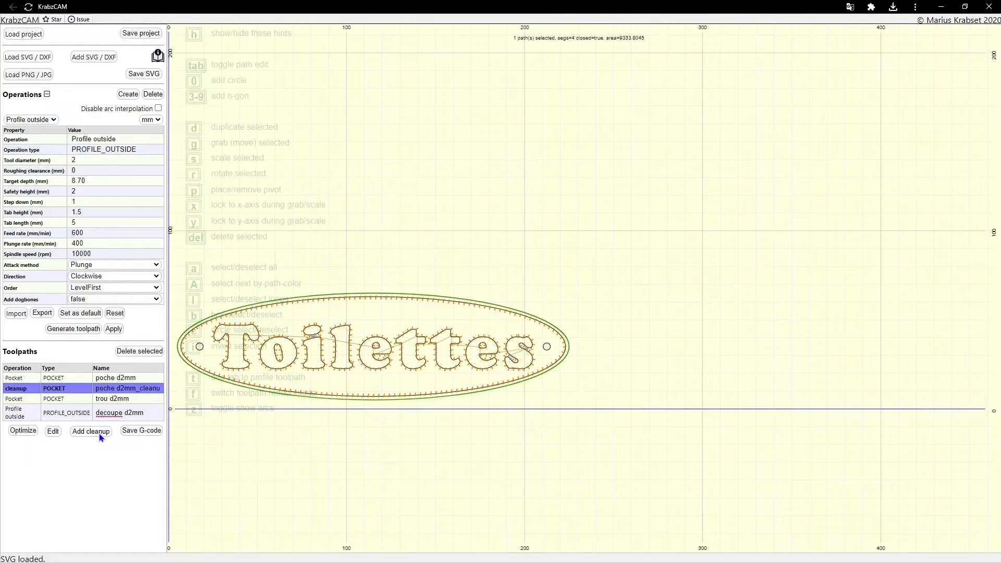
click(139, 431)
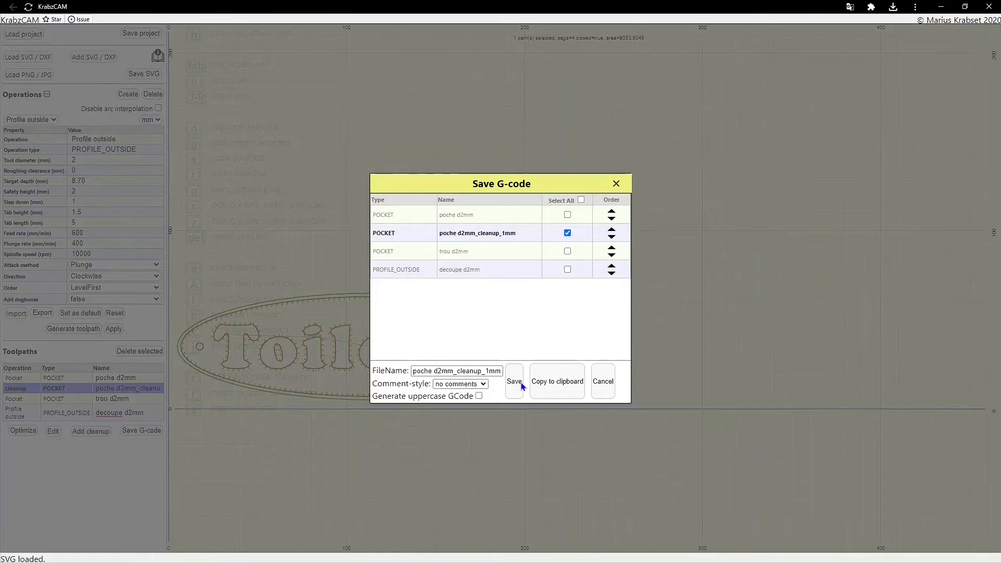
click(515, 382)
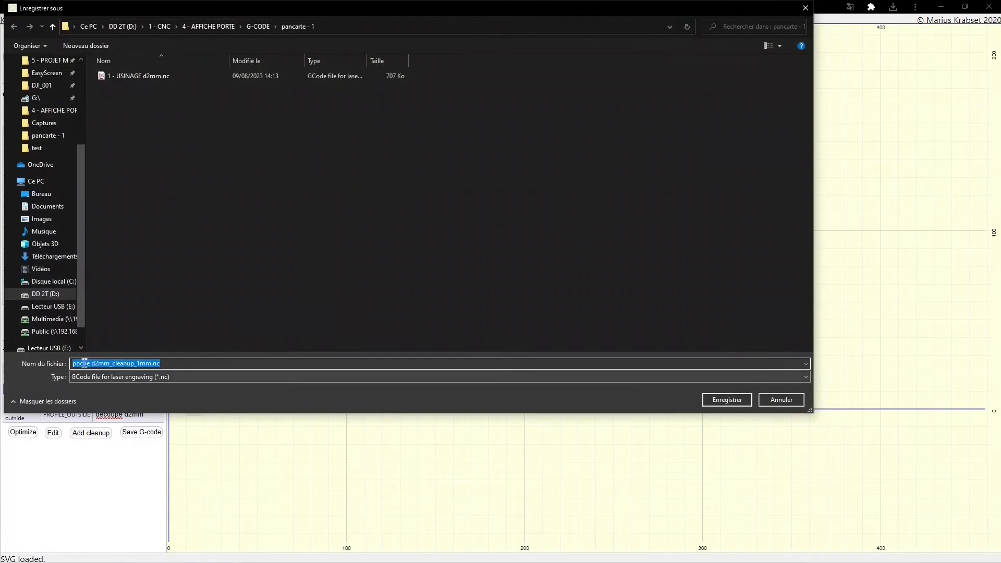
click(70, 362)
click(73, 364)
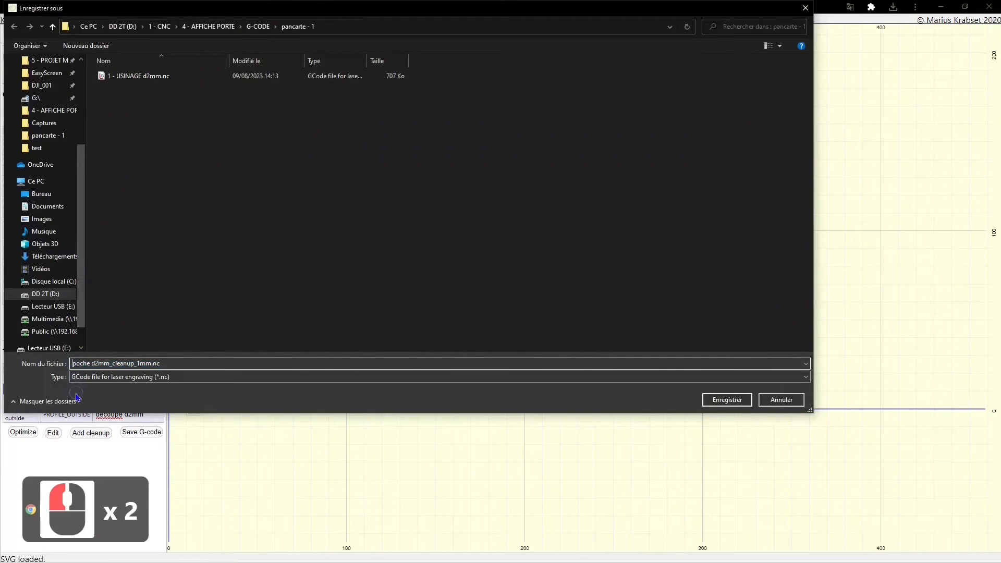
text(2-)
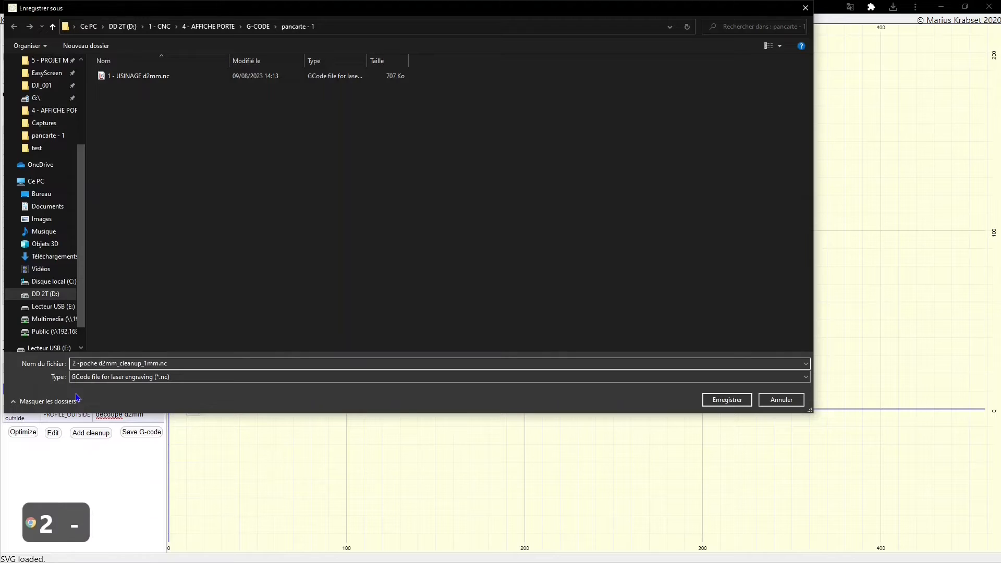
key(Return)
Step: Save the outside profile toolpath's G-code as "3 -decoupe d2mm.nc" in the same folder
click(115, 418)
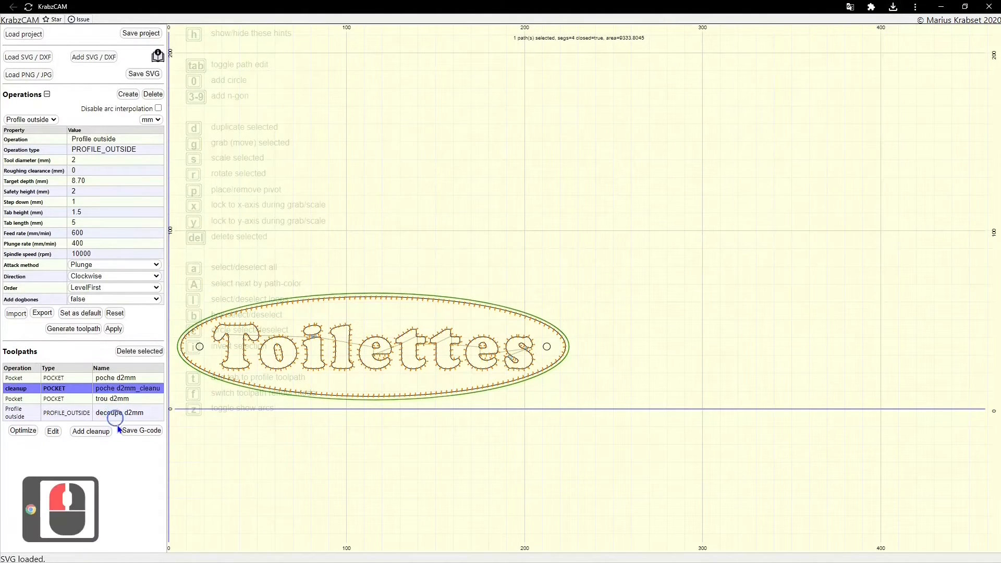
click(128, 413)
click(141, 433)
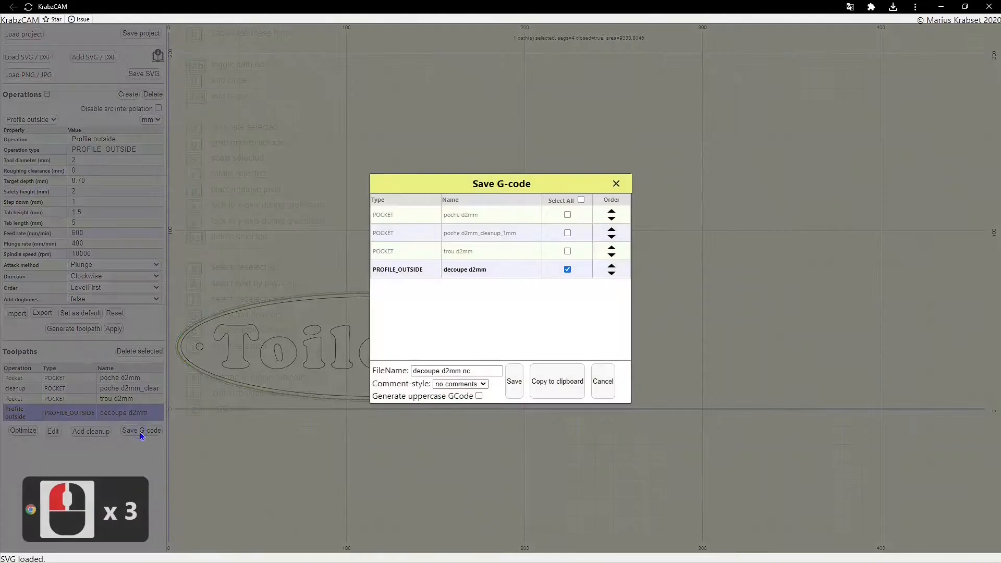
click(513, 379)
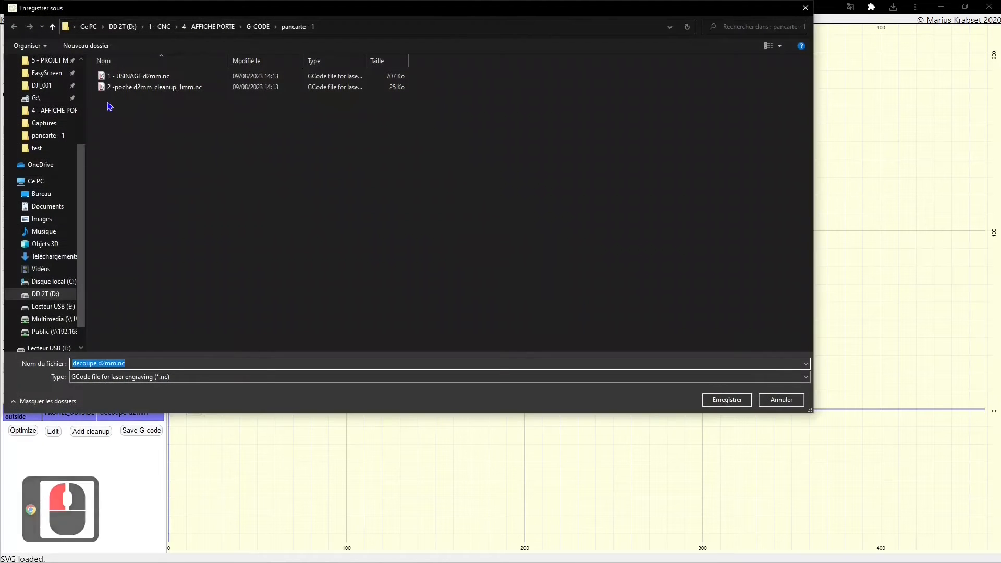
click(71, 364)
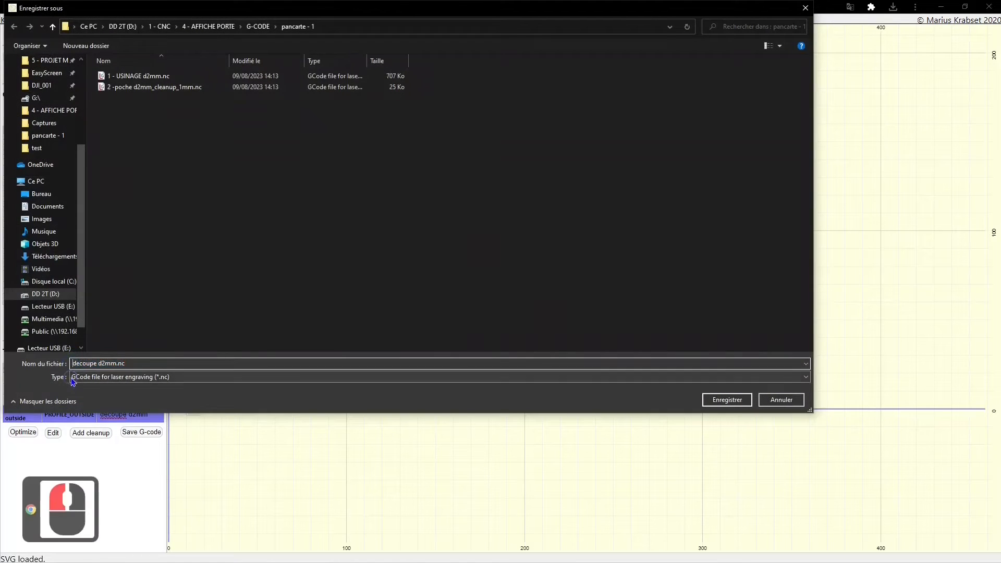
text(3 -)
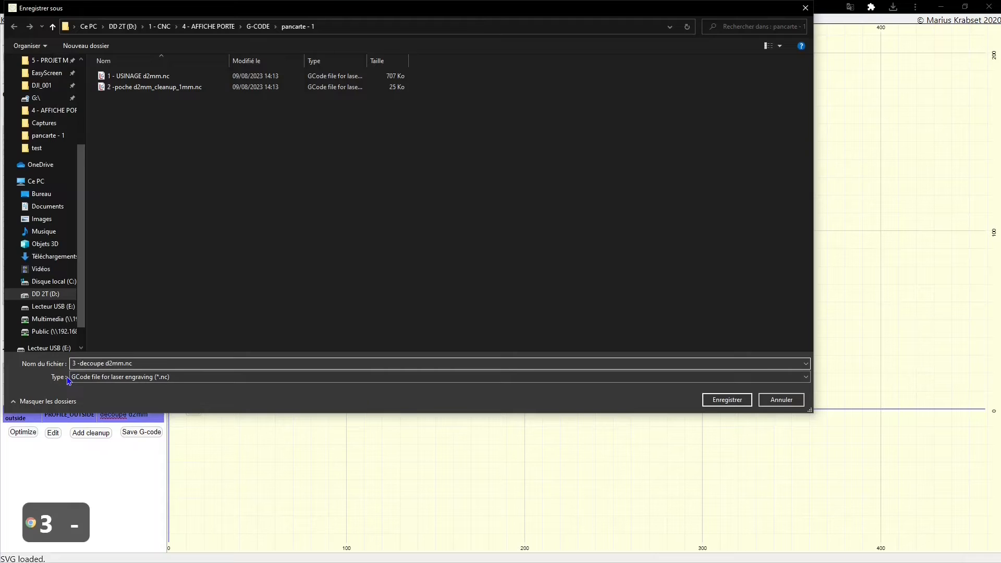
key(Return)
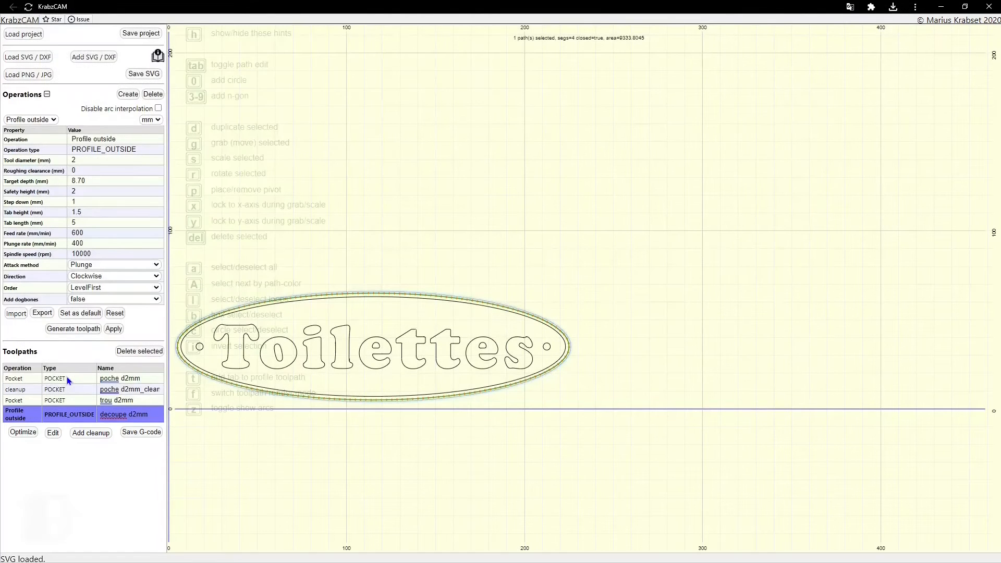